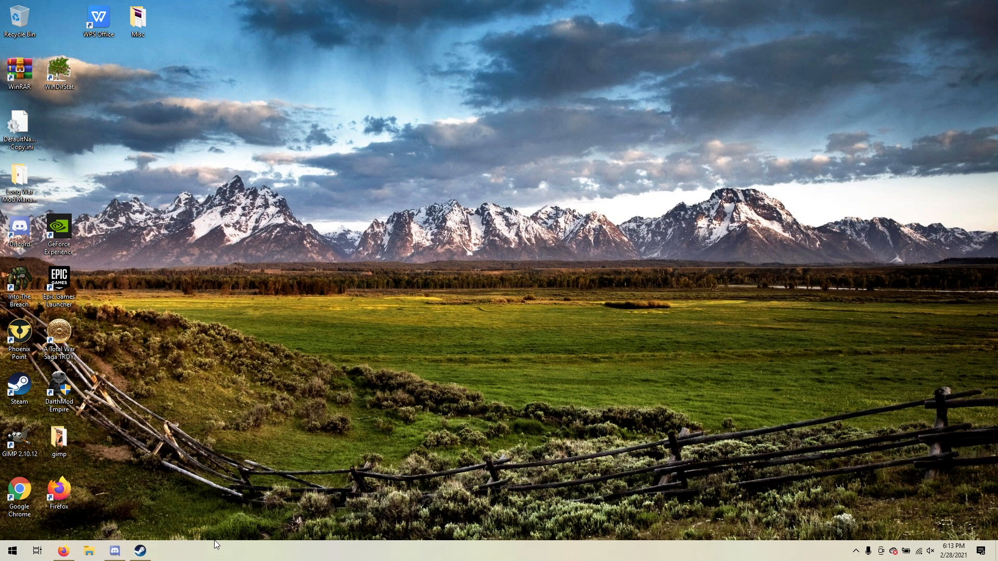
Switch to Firefox and examine the main and update files on the Long War of the Chosen Nexus Mods page.
click(65, 552)
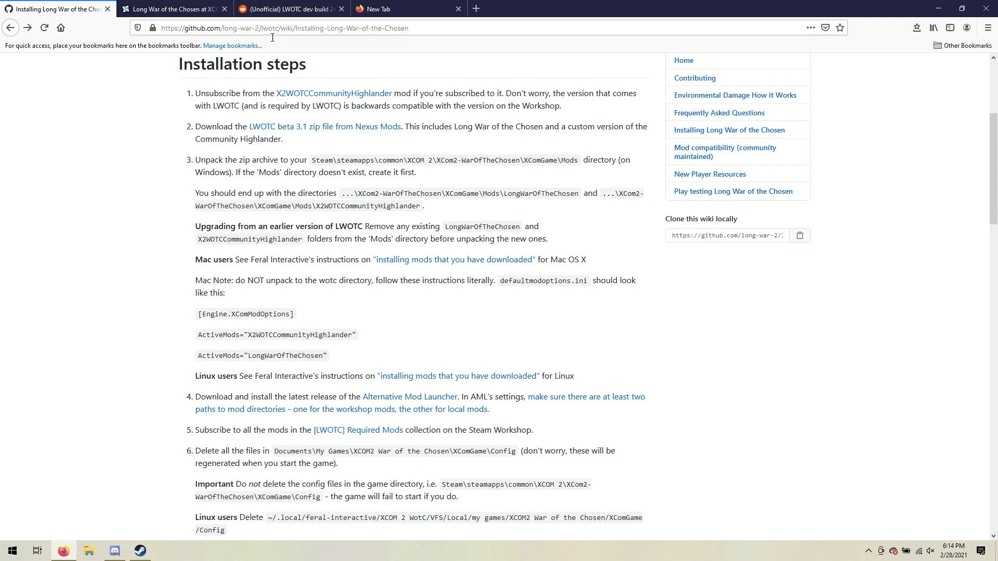
click(192, 11)
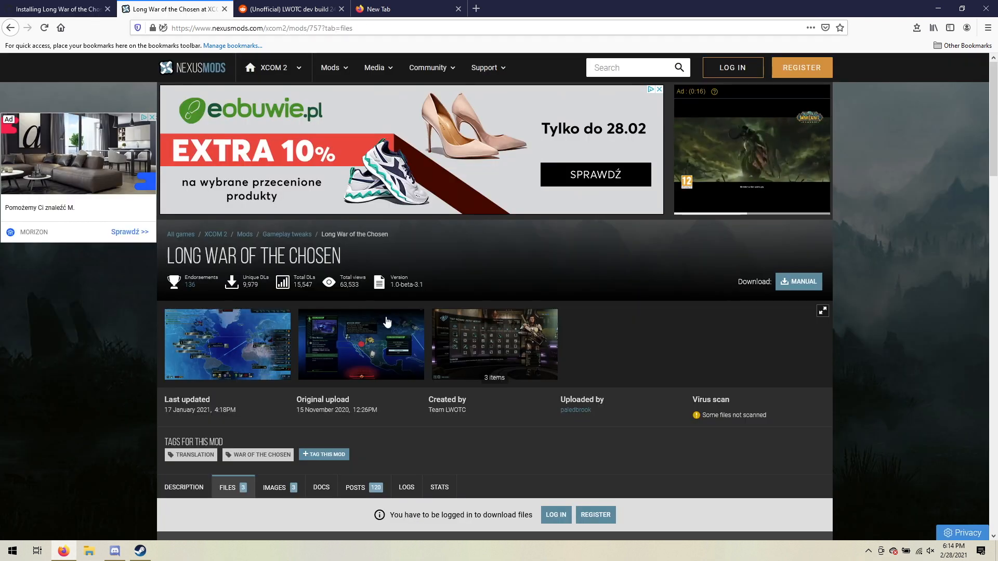
scroll(330, 232, down, 3)
scroll(331, 233, down, 5)
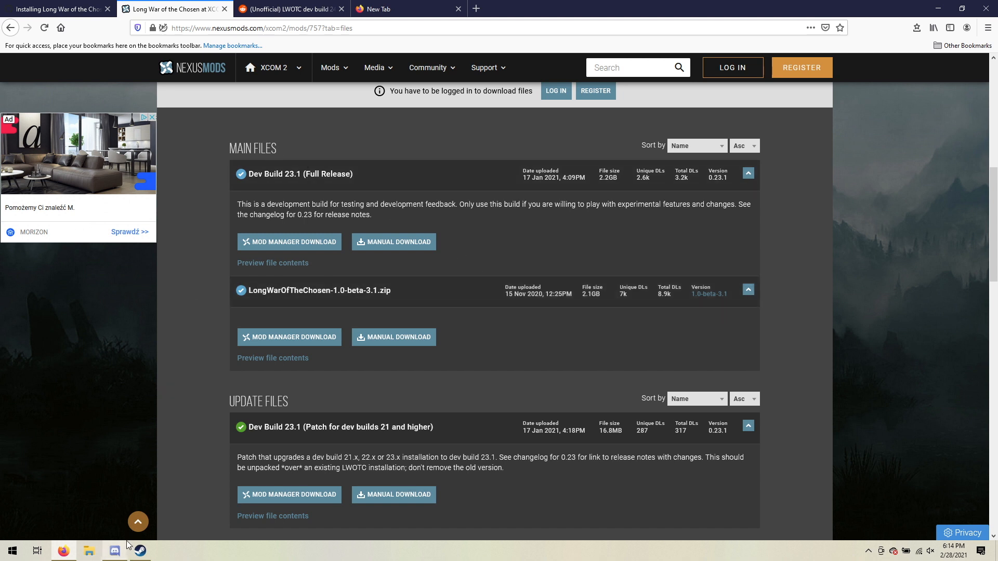
Switch to Discord and look through the Long War of the Chosen server's release posts and channel list.
mouse_move(121, 553)
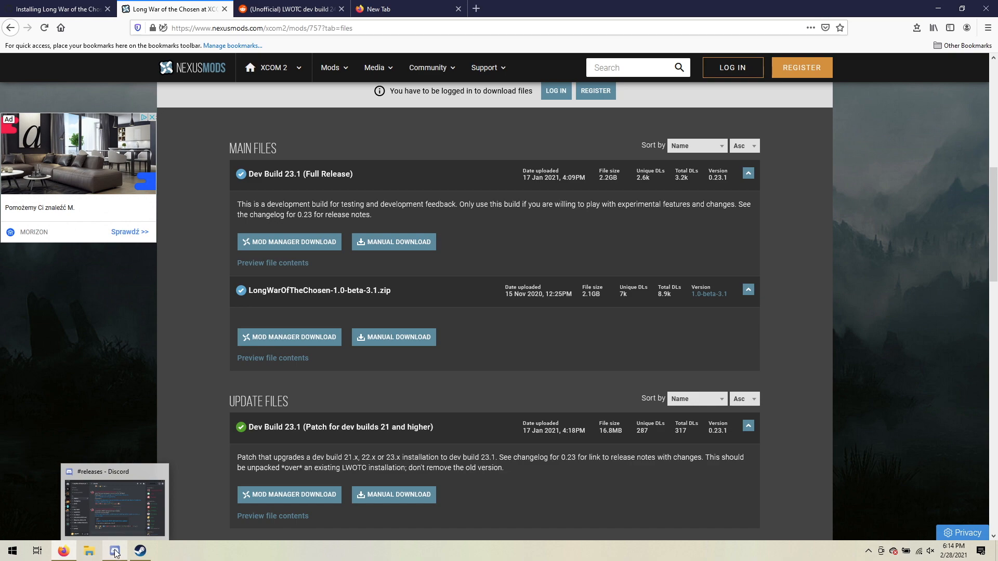
click(65, 554)
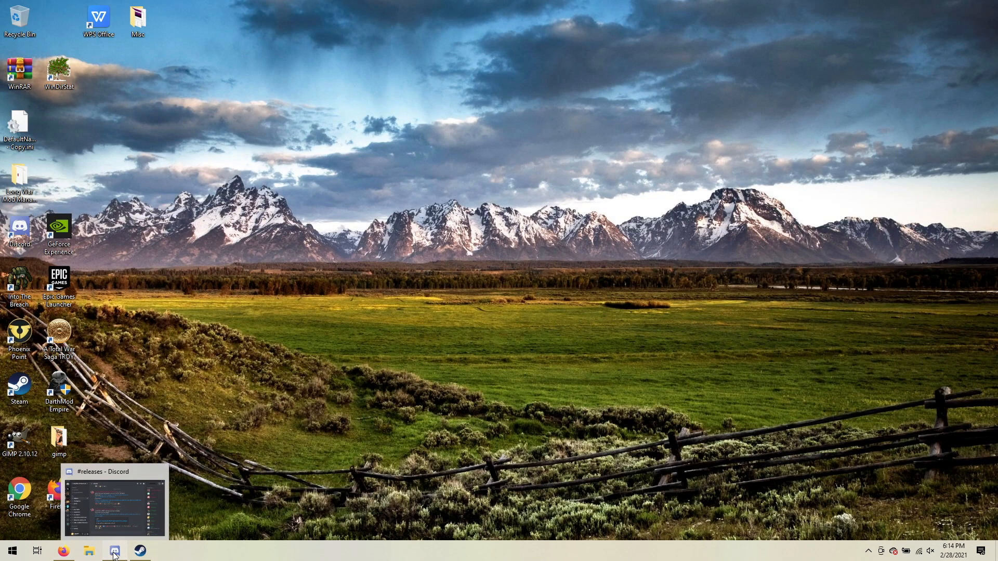
click(107, 555)
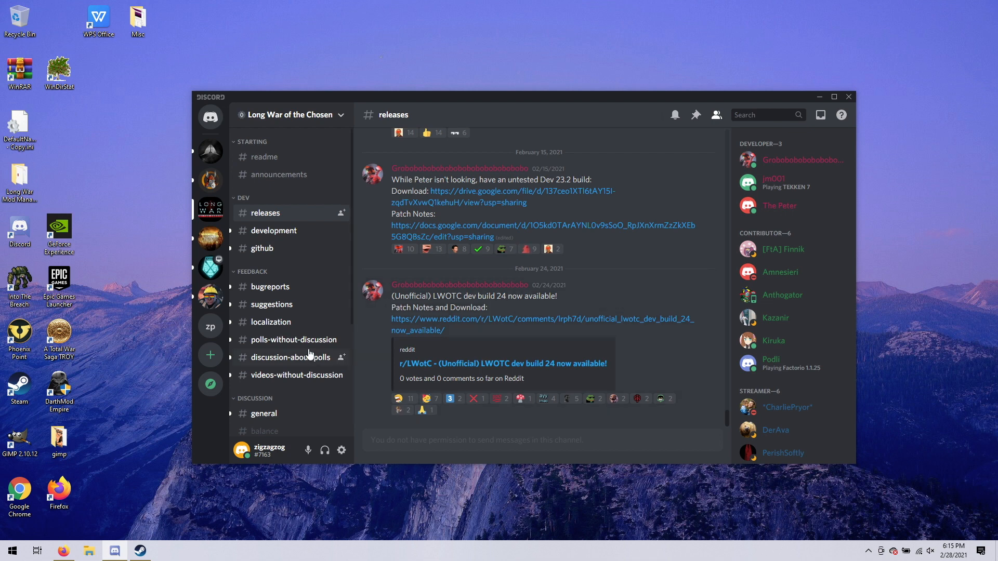
scroll(306, 346, down, 5)
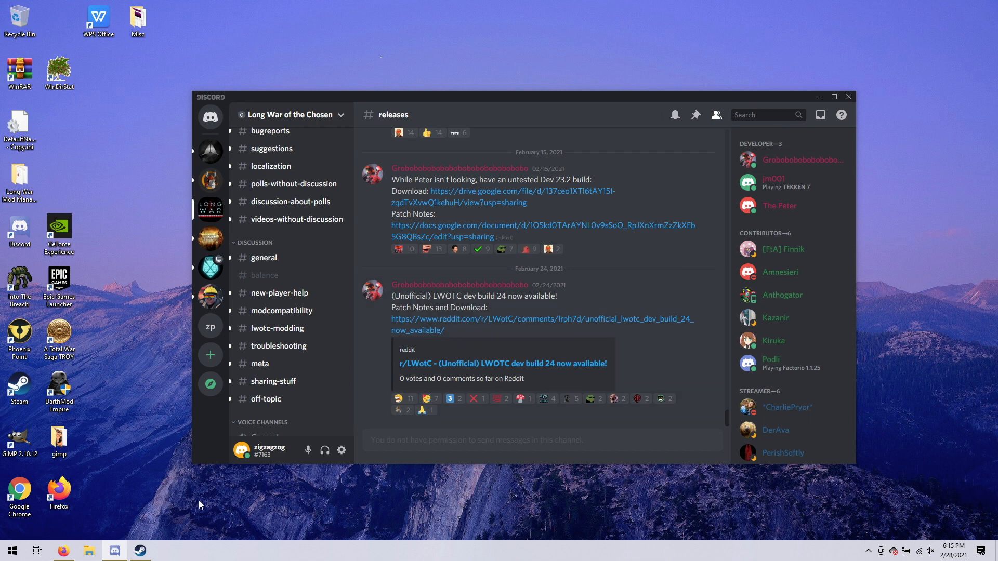
Switch back to Firefox and find the release download link in the Reddit post about unofficial LWOTC dev build 24.
mouse_move(141, 554)
mouse_move(65, 555)
click(64, 552)
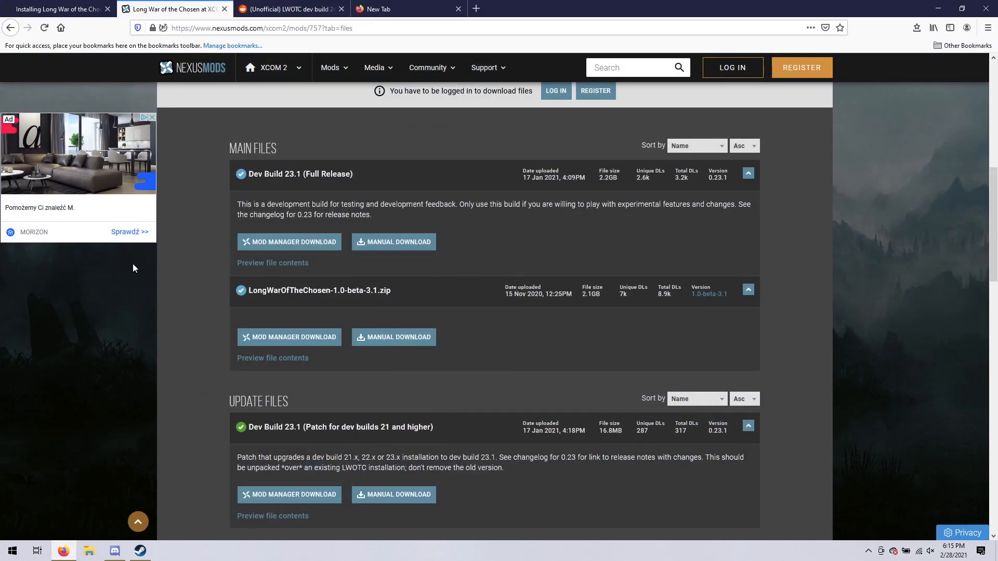
click(287, 9)
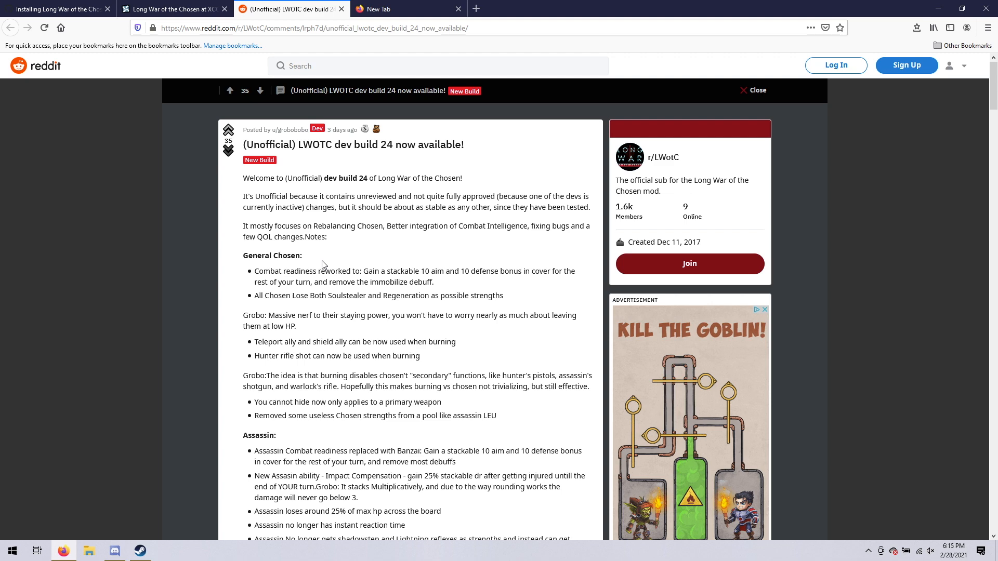
scroll(323, 265, down, 8)
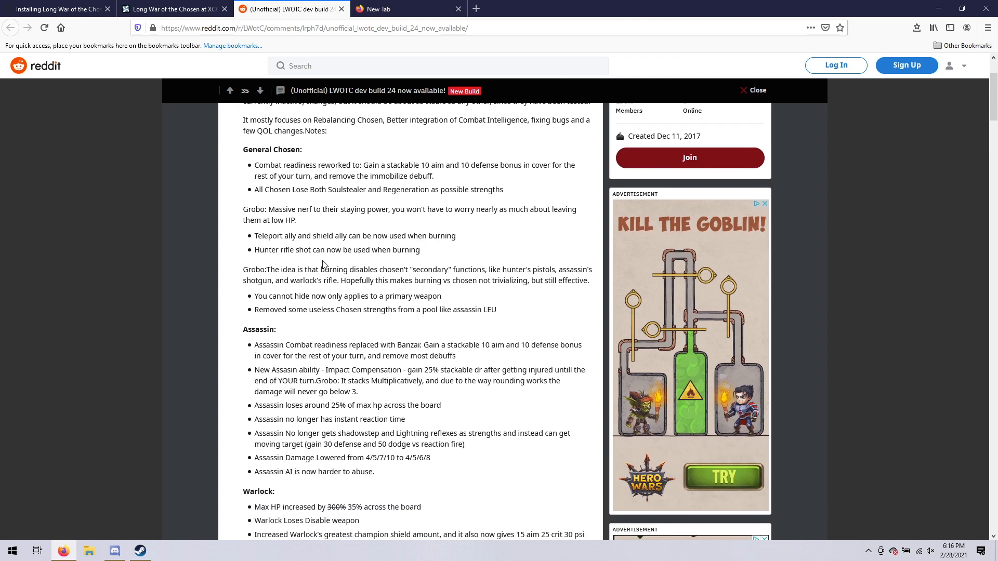
scroll(323, 265, down, 10)
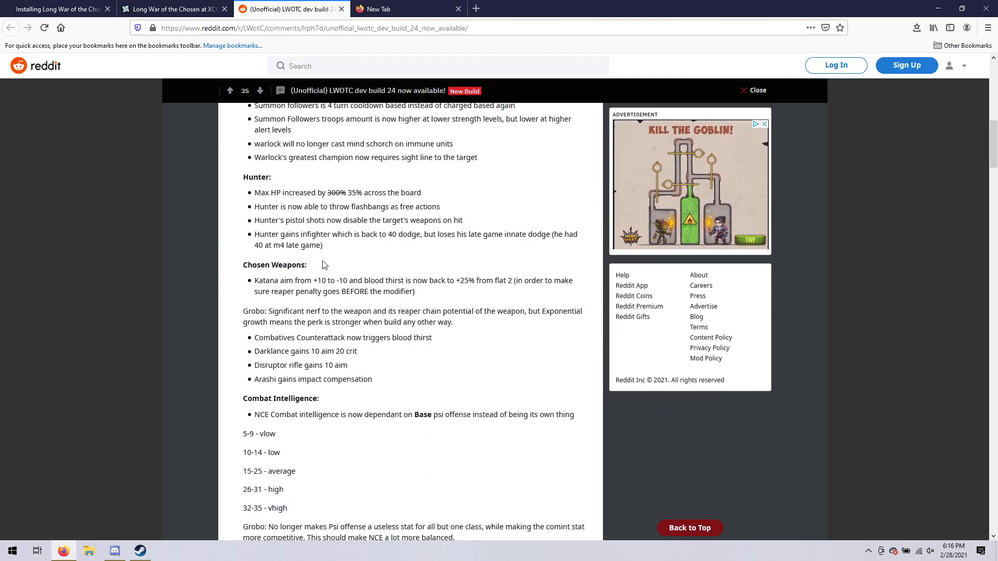
scroll(323, 265, down, 5)
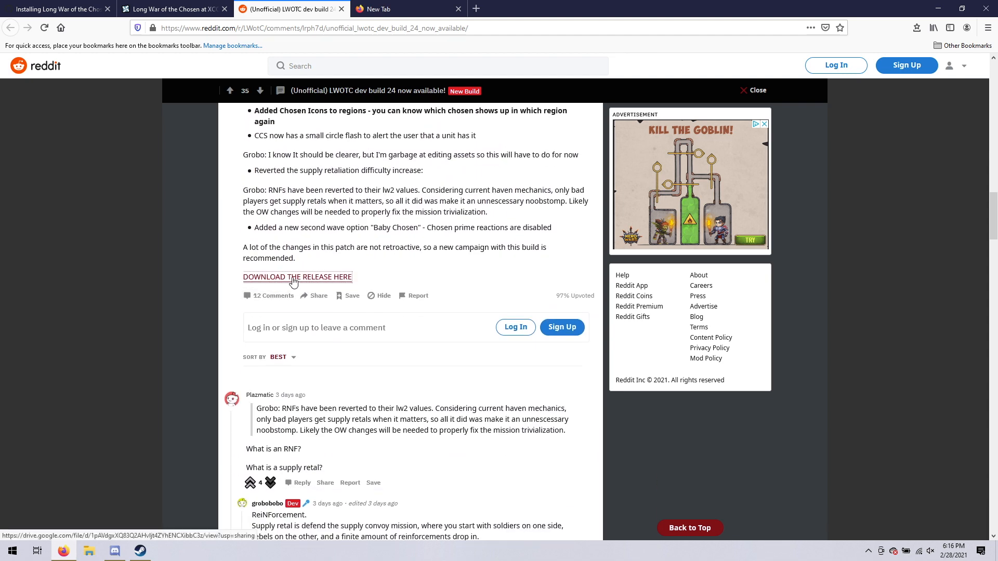
Download LWOTC-dev0024.zip from Google Drive despite the missing virus scan, choosing Save File.
click(293, 281)
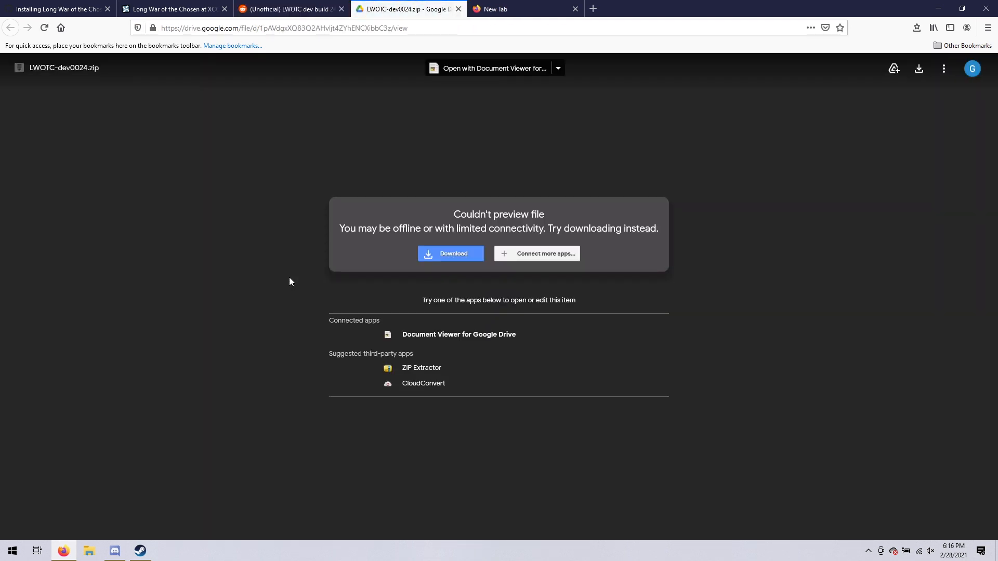
click(461, 258)
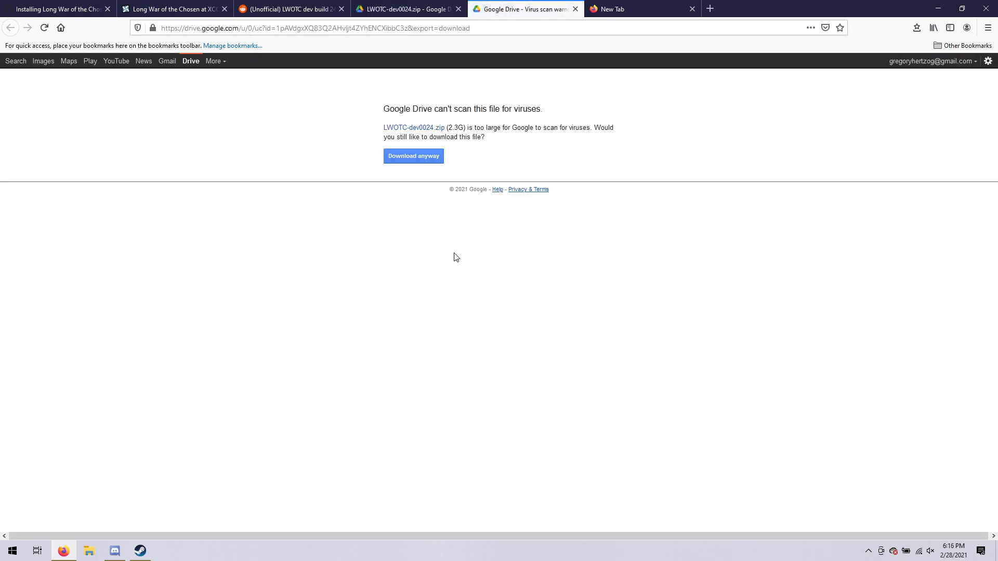
click(412, 156)
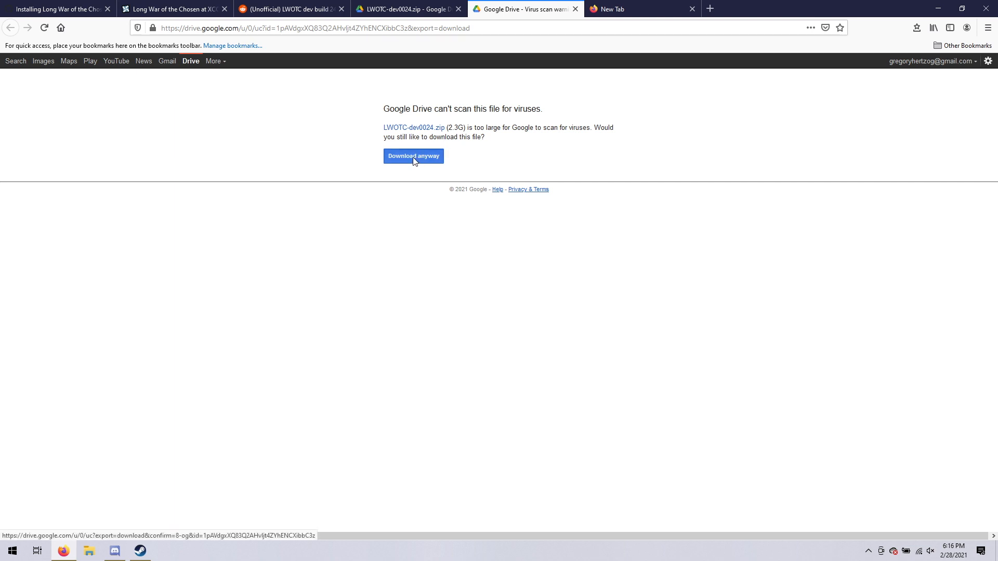
click(408, 289)
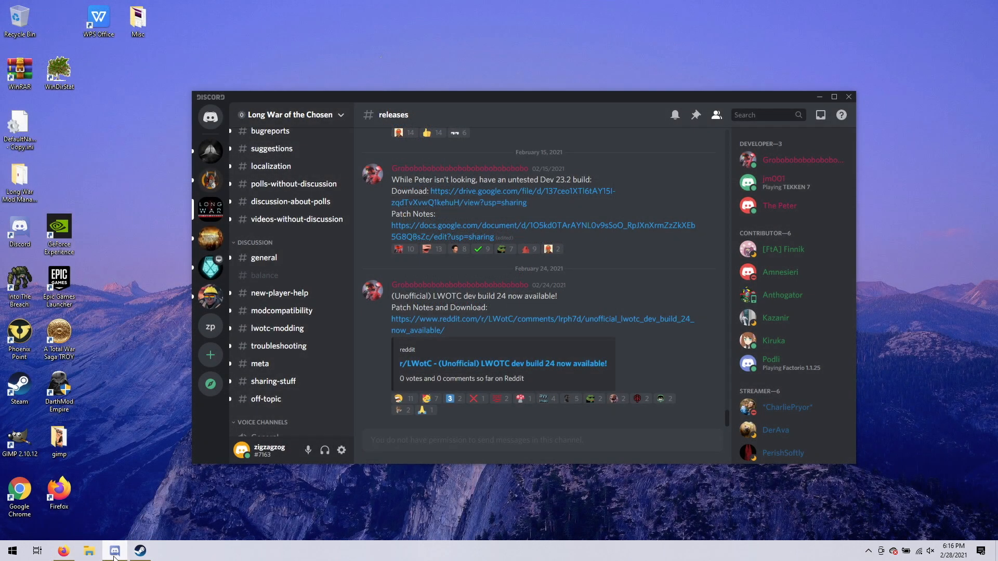
Clear Discord off the desktop and open LWOTC-dev0024.zip from the Downloads folder in File Explorer.
click(113, 556)
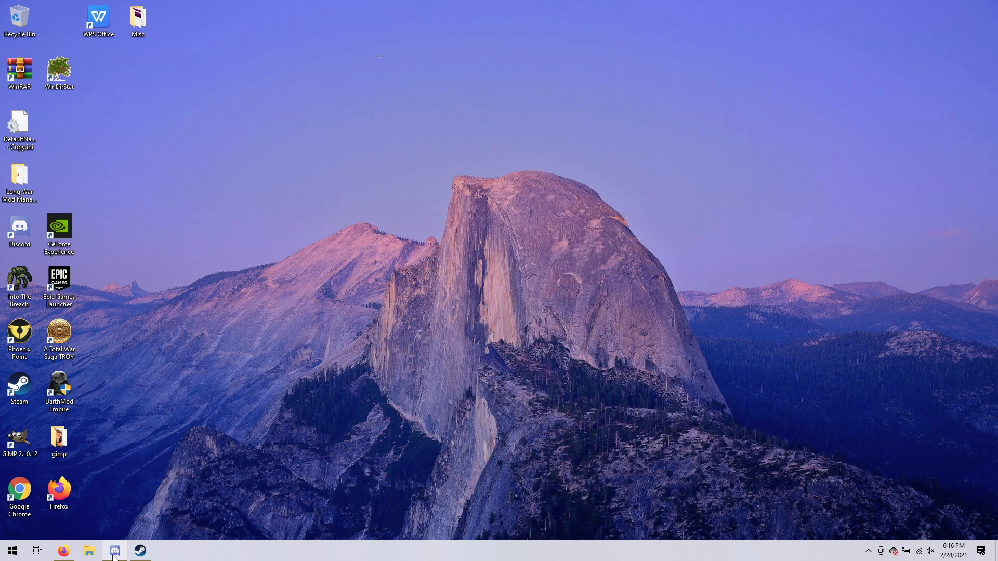
click(8, 552)
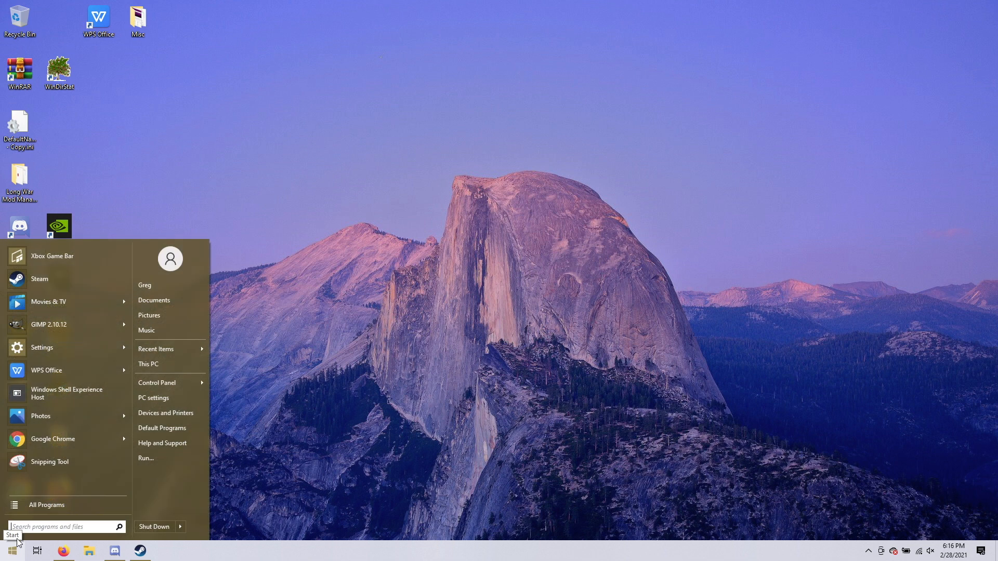
click(146, 364)
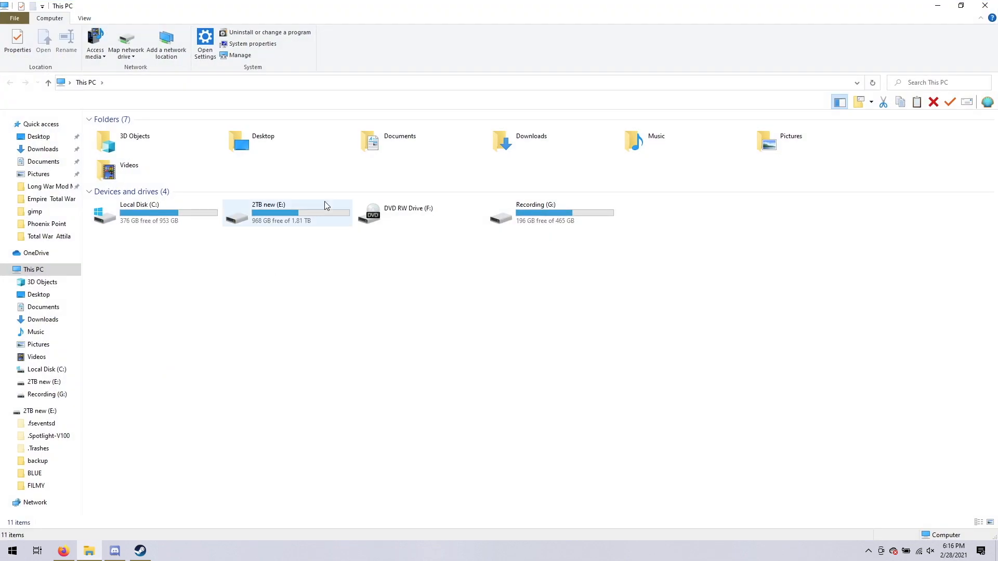
click(518, 143)
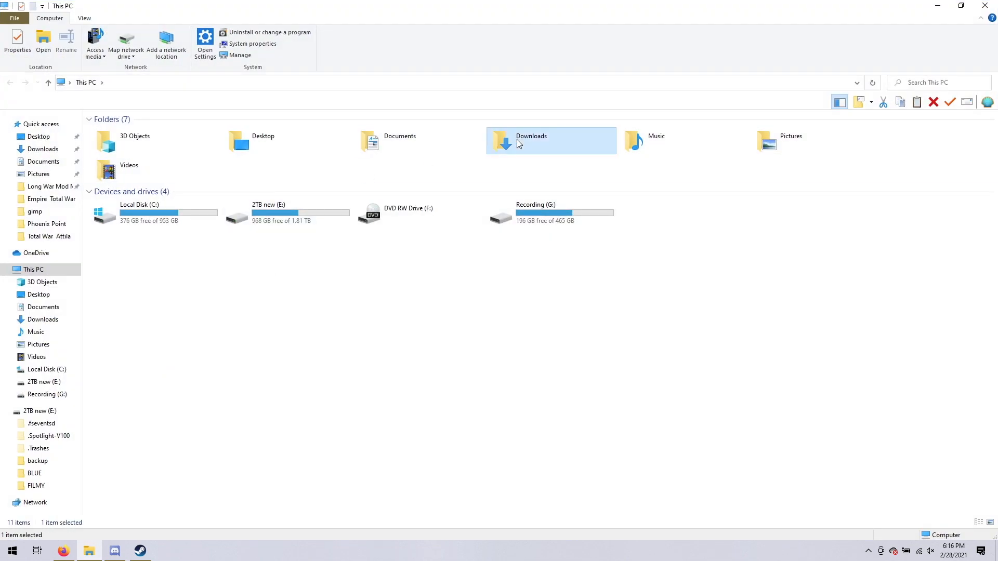
double_click(519, 143)
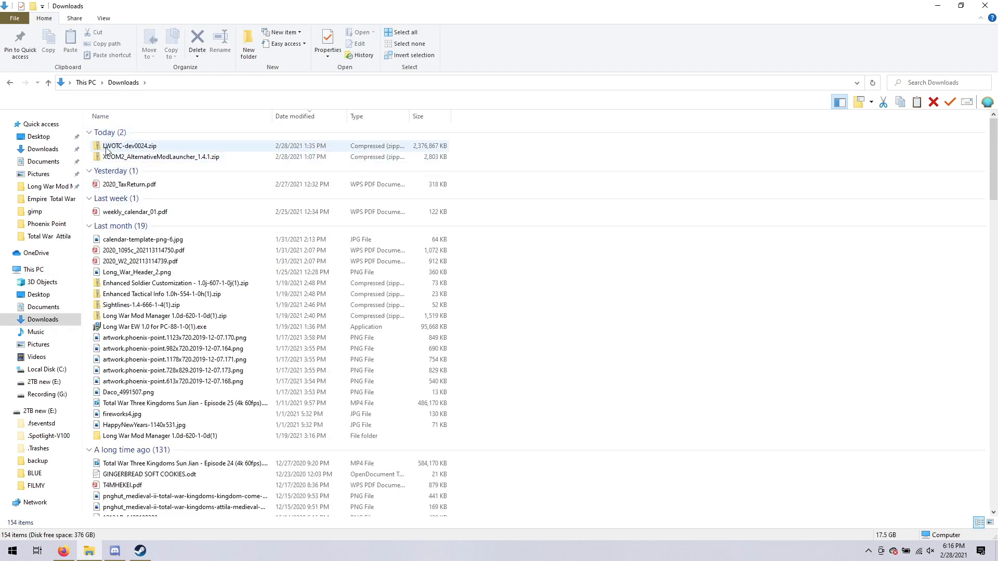
double_click(139, 148)
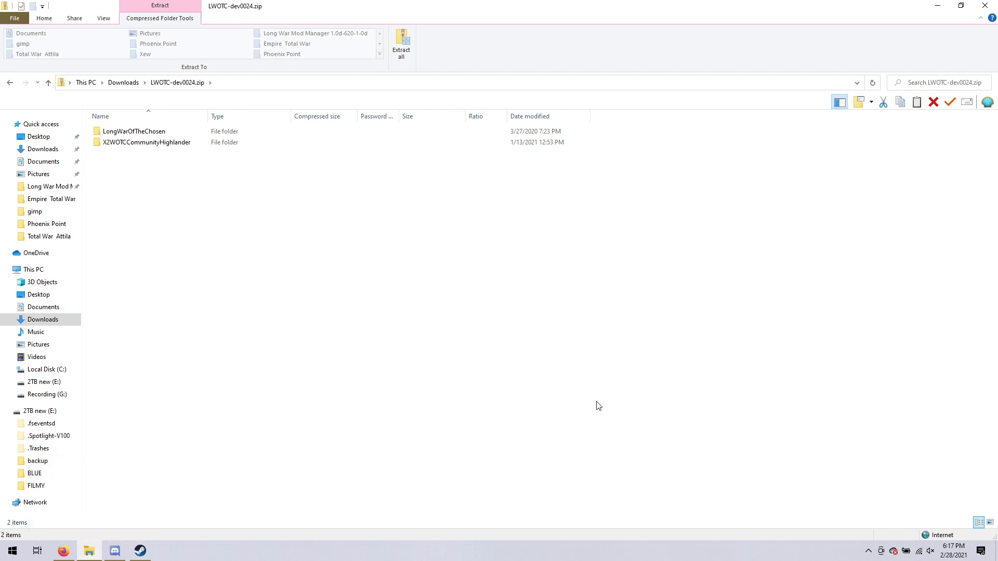
click(86, 554)
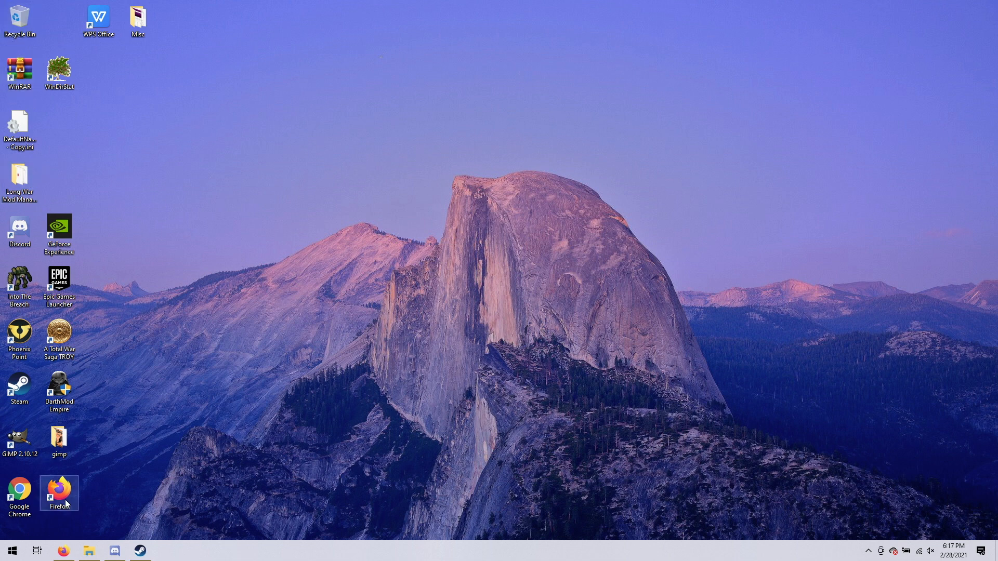
mouse_move(64, 553)
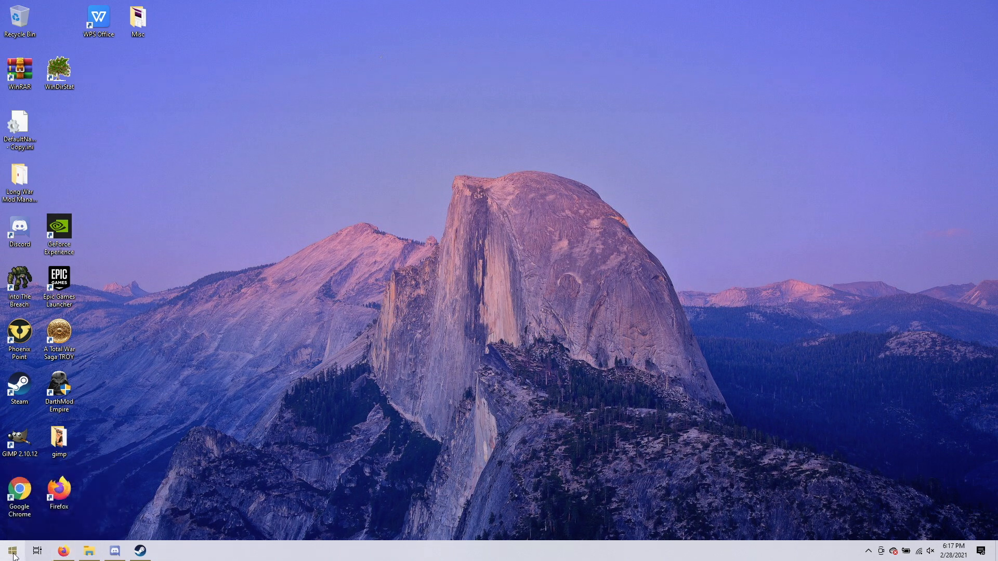
click(88, 553)
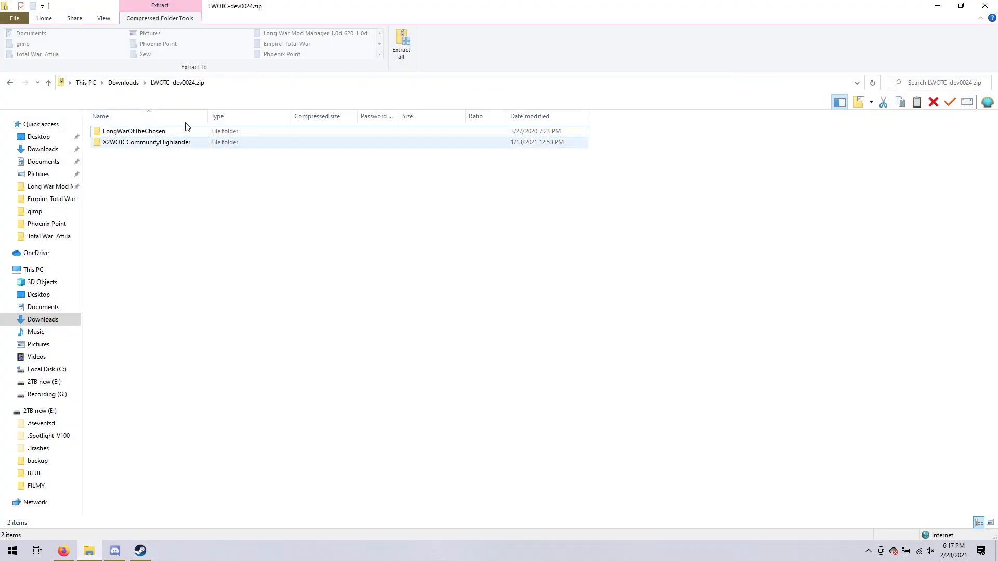
Start extracting the whole archive and browse to Local Disk (C:) for the destination.
click(403, 40)
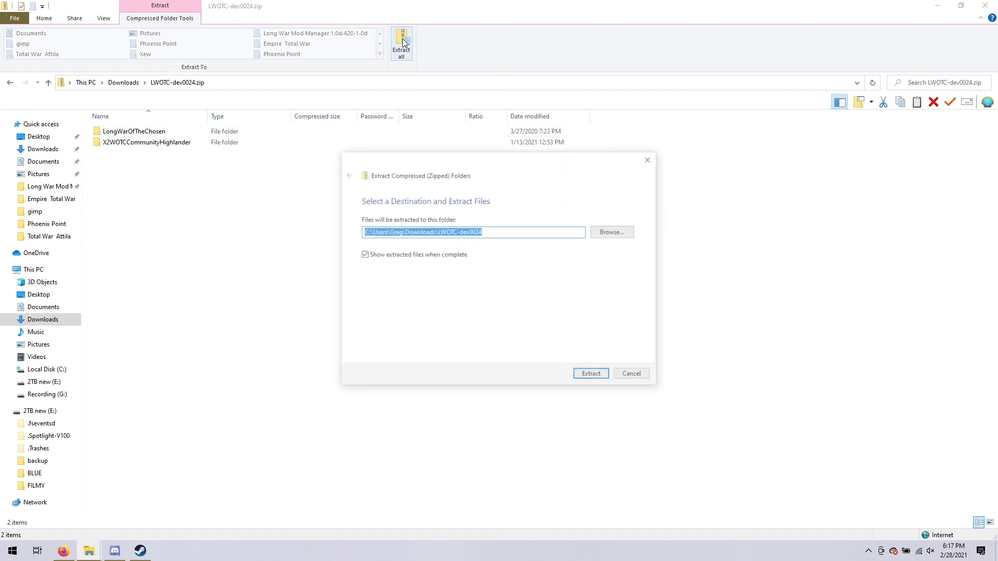
click(611, 232)
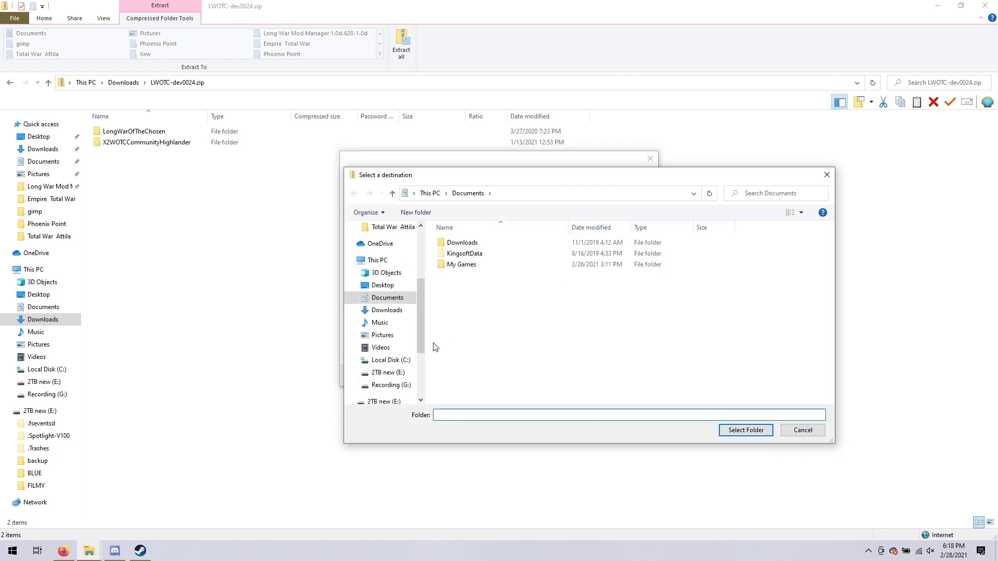
click(394, 363)
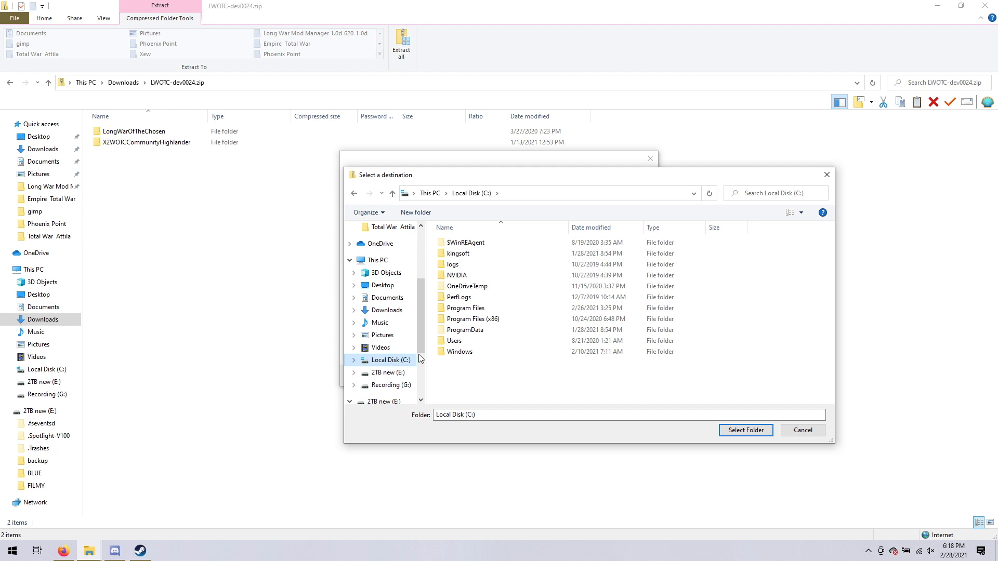
Browse the extraction destination to Program Files (x86)\Steam\steamapps\common\XCOM 2\XCom2-WarOfTheChosen\XComGame.
double_click(467, 319)
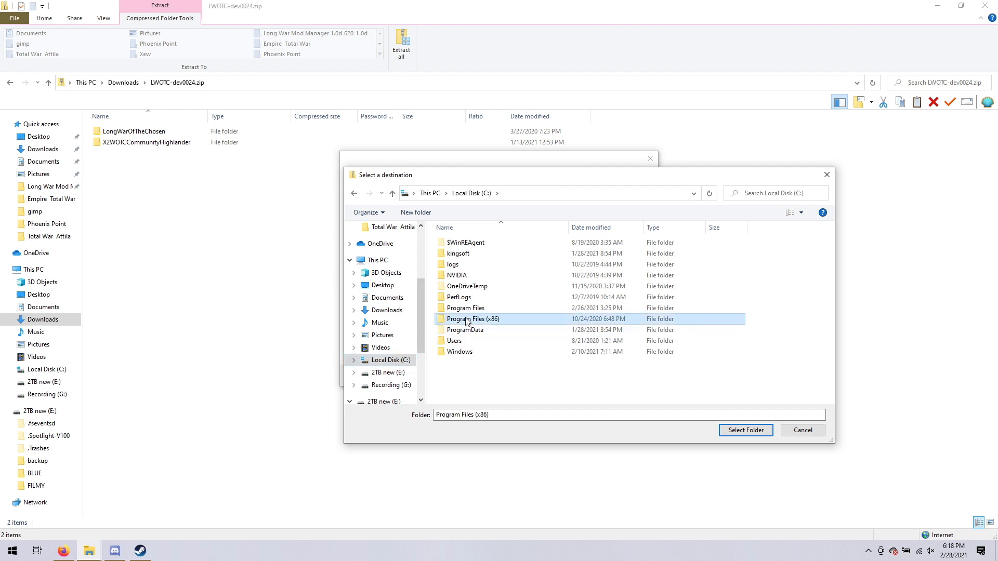
scroll(474, 343, down, 2)
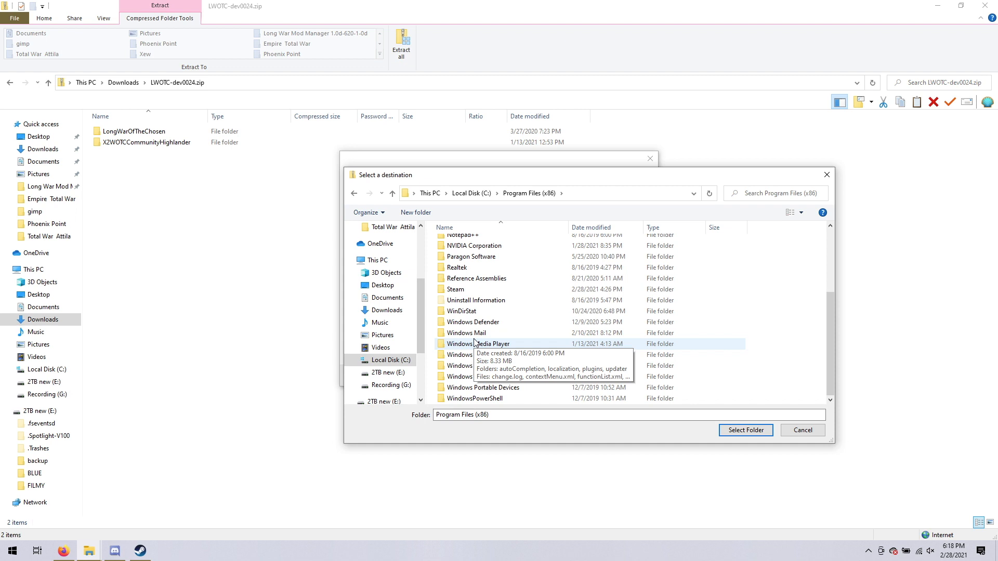
scroll(459, 292, down, 1)
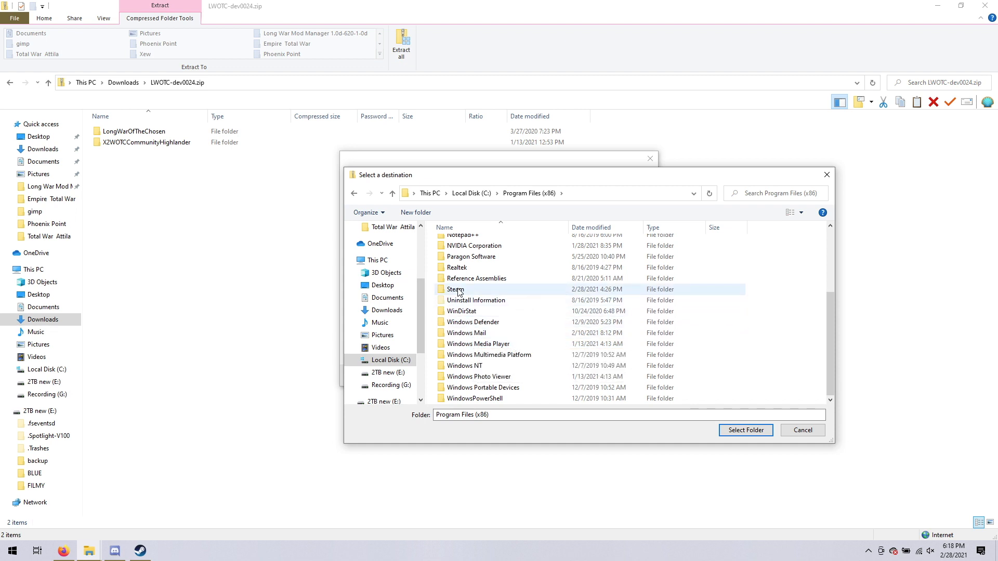
double_click(459, 290)
scroll(461, 294, down, 3)
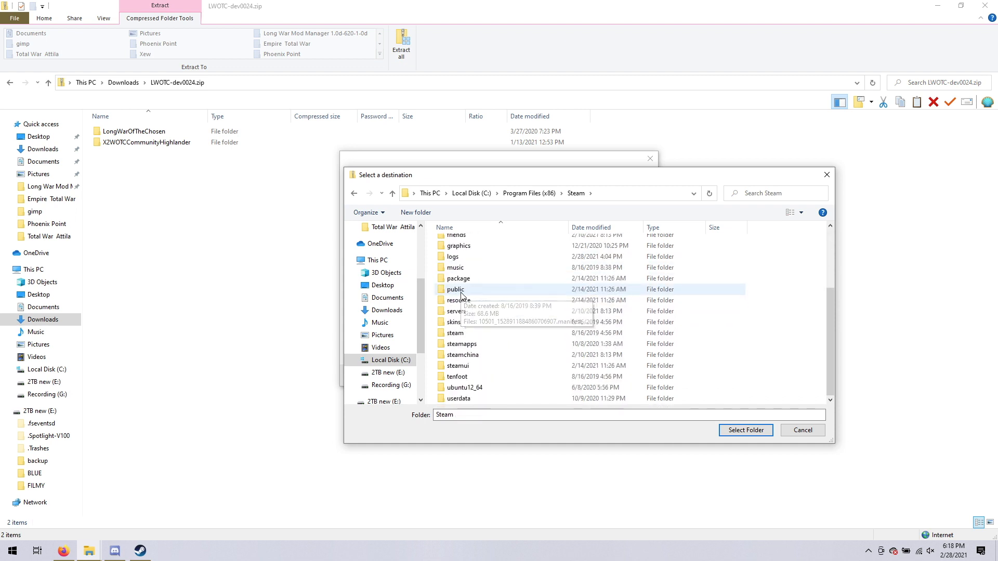
double_click(459, 346)
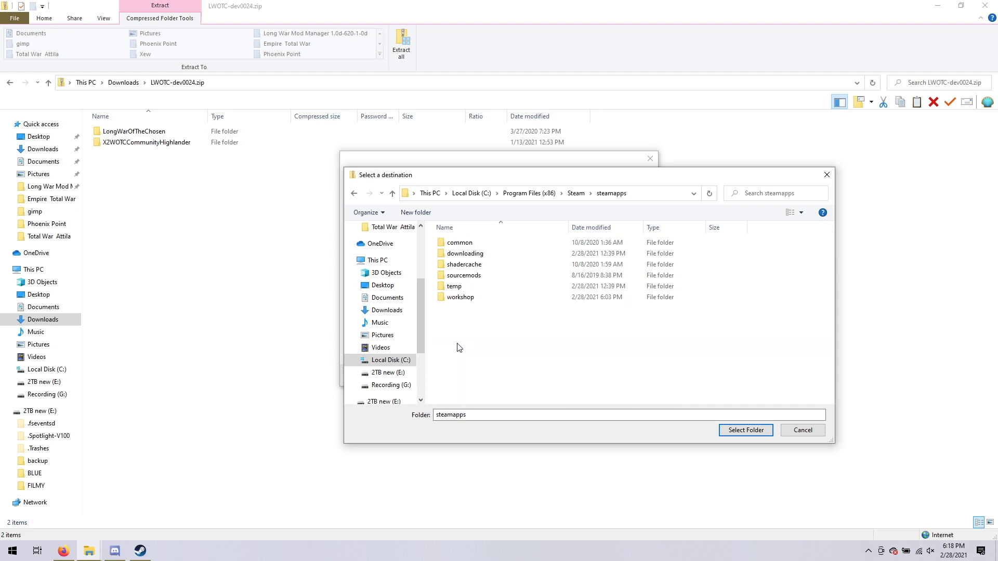
double_click(459, 244)
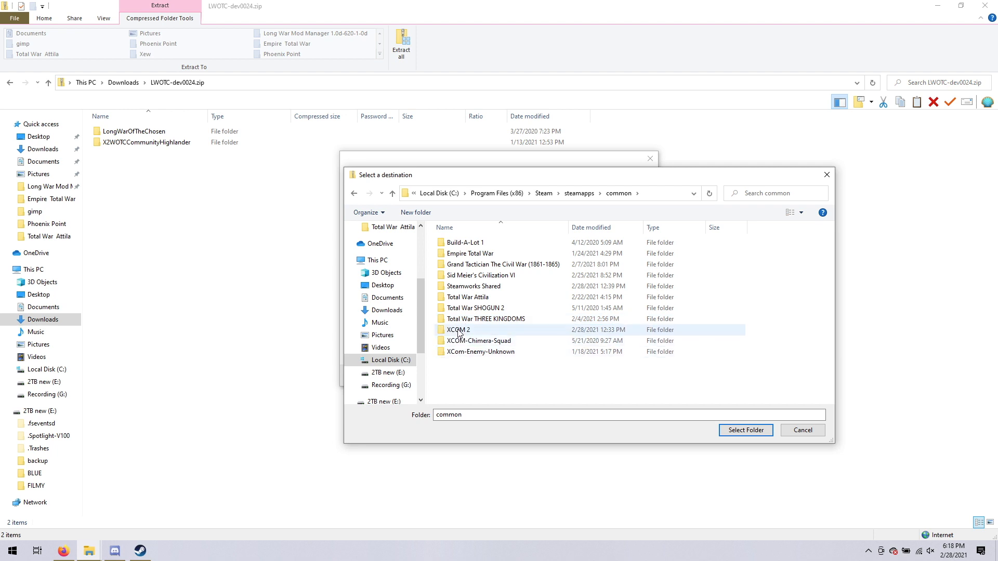
double_click(458, 333)
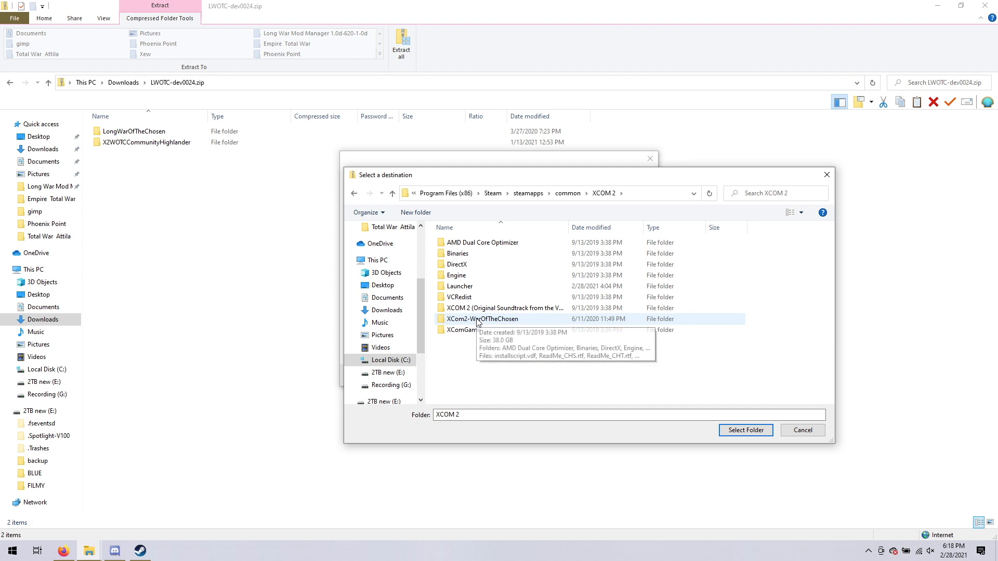
double_click(478, 319)
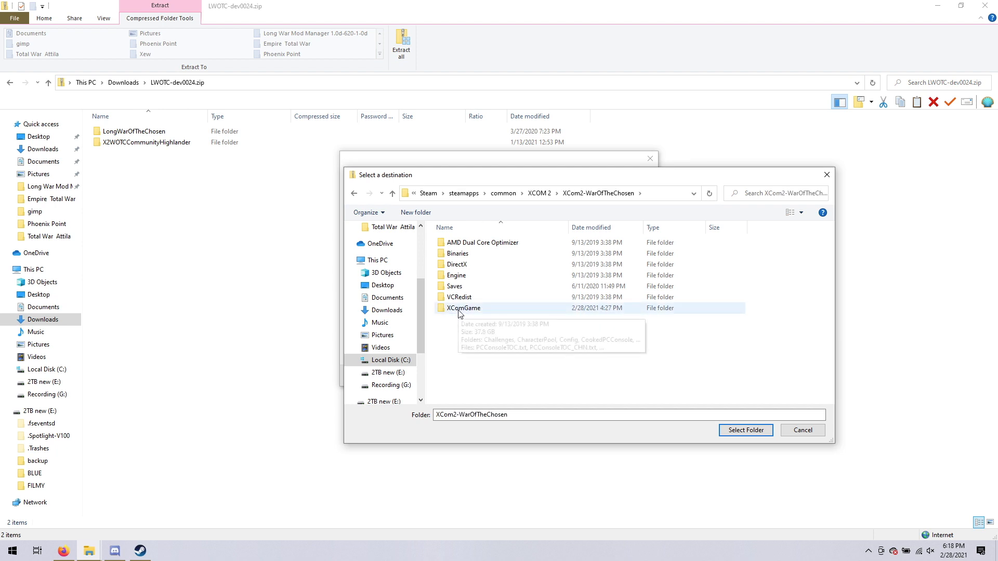
double_click(460, 309)
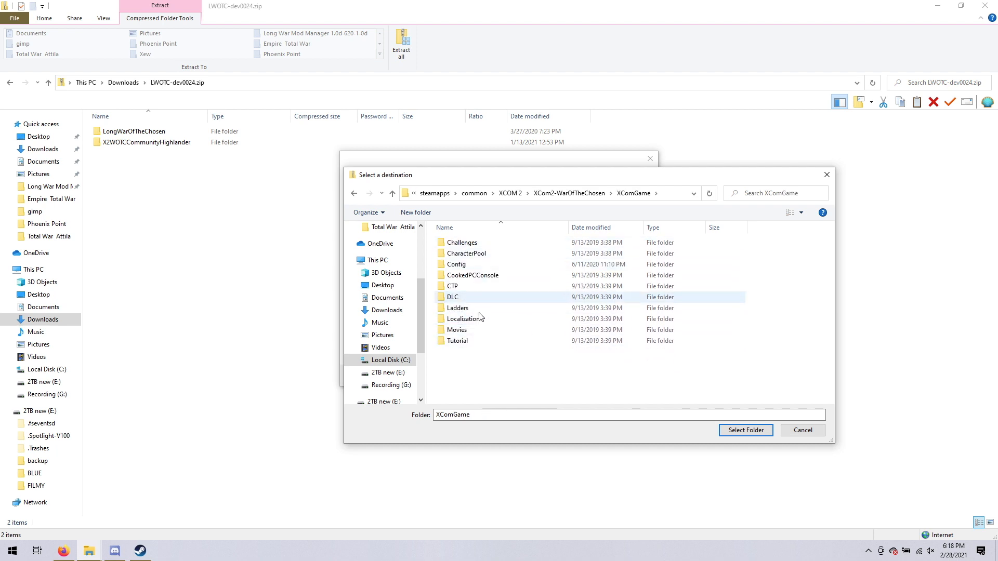
Create a new folder named mods inside the XComGame folder.
right_click(454, 367)
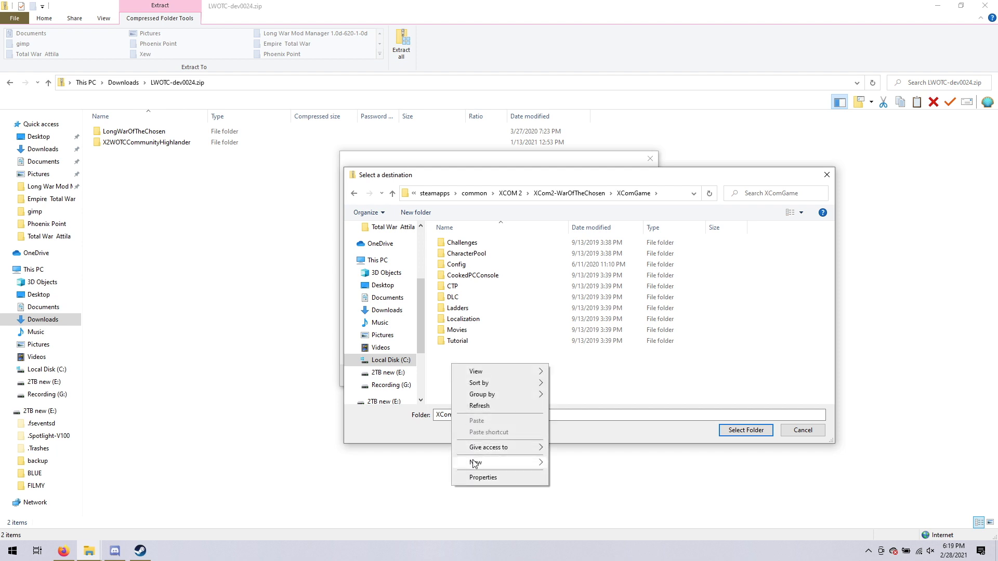
mouse_move(474, 463)
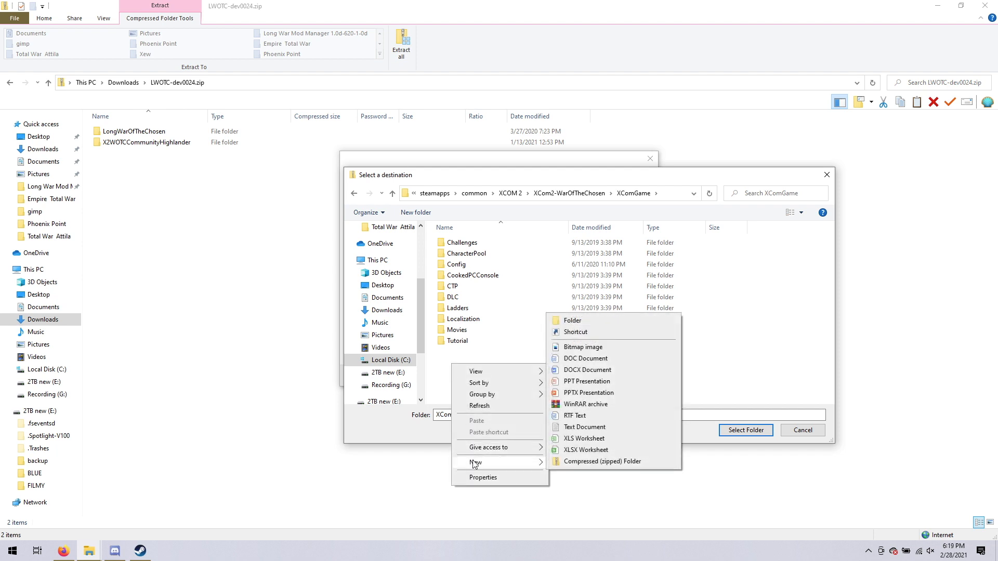
click(574, 321)
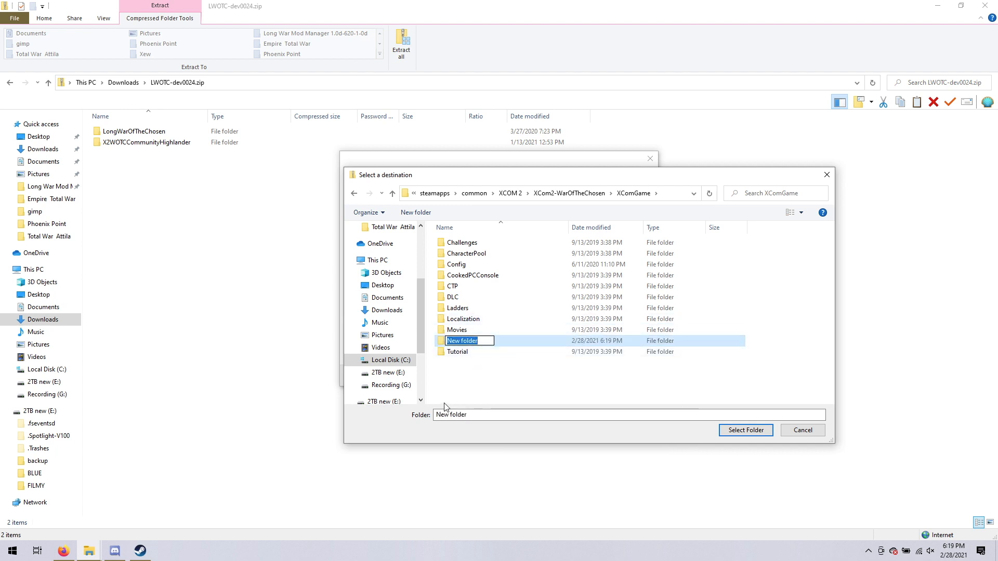
text(mods)
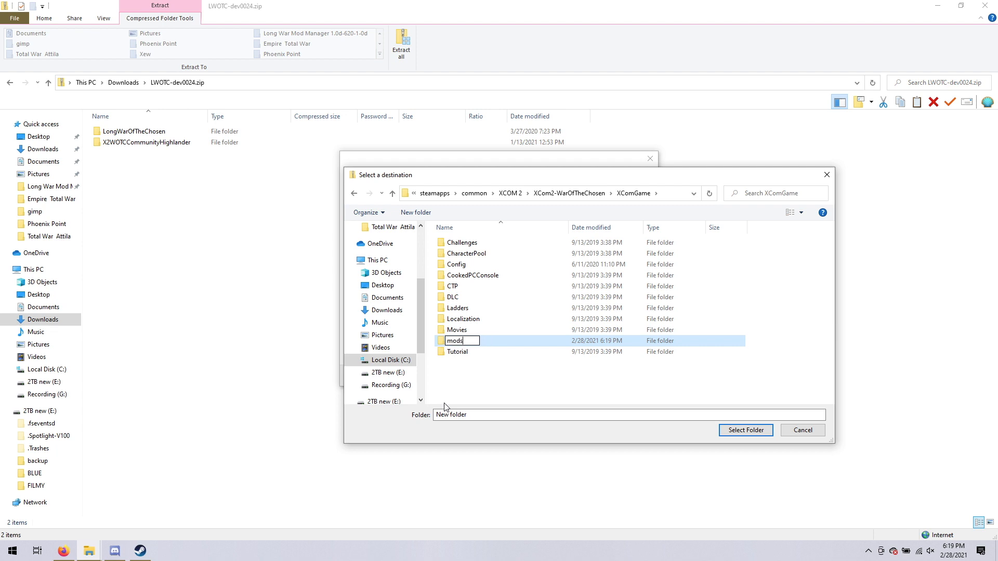
click(452, 376)
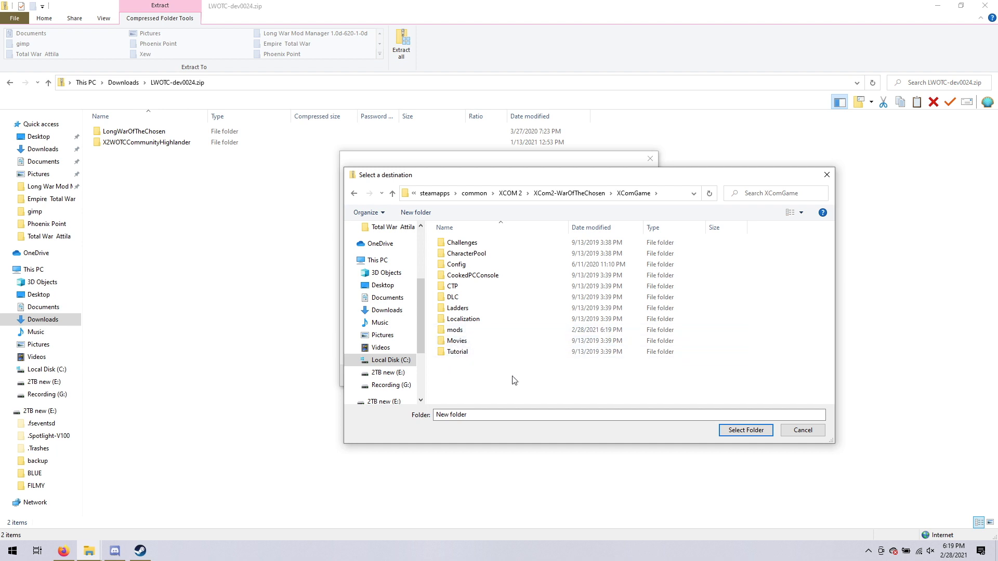
Extract the archive into the mods folder and close both File Explorer windows once the extraction is done.
click(457, 332)
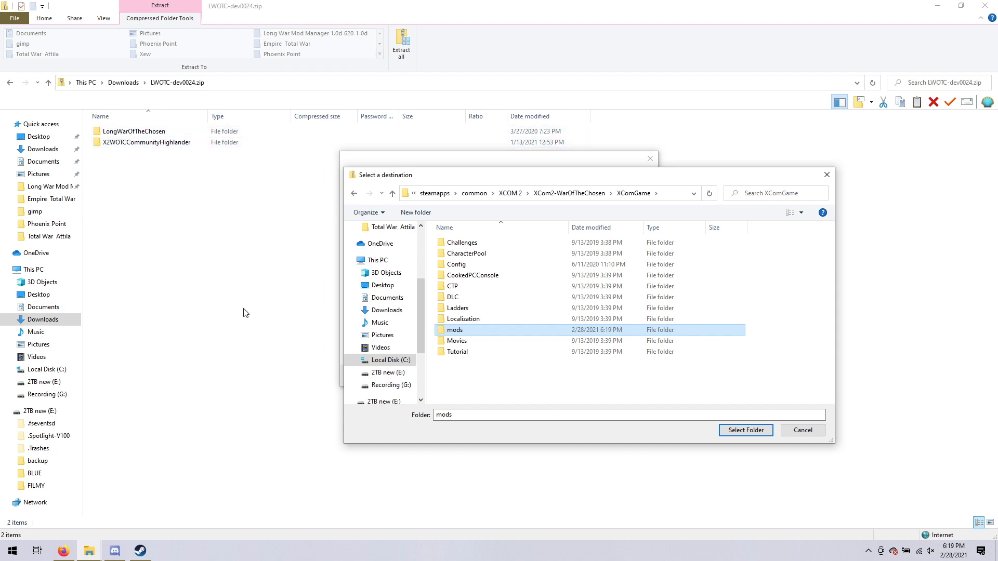
click(744, 431)
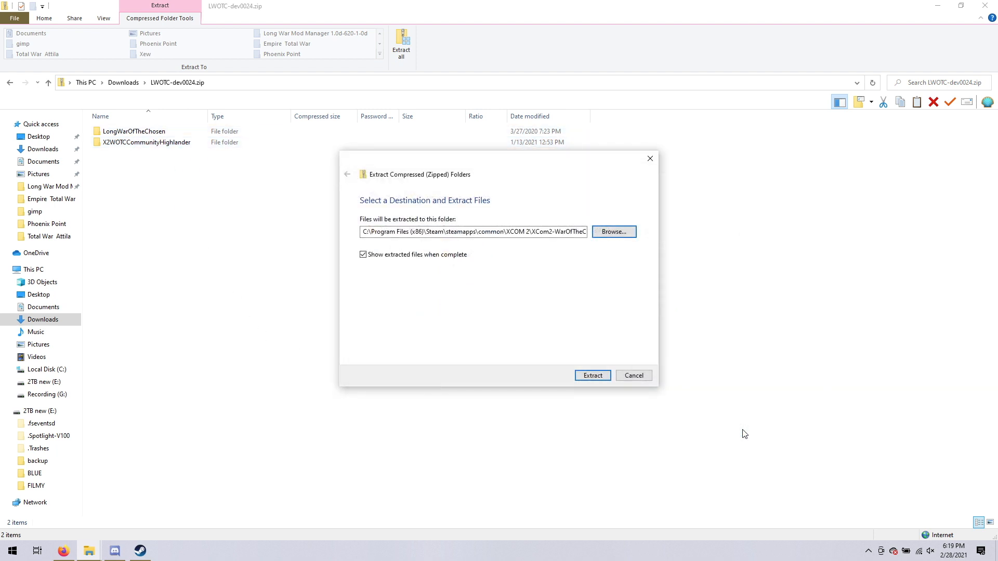
click(586, 372)
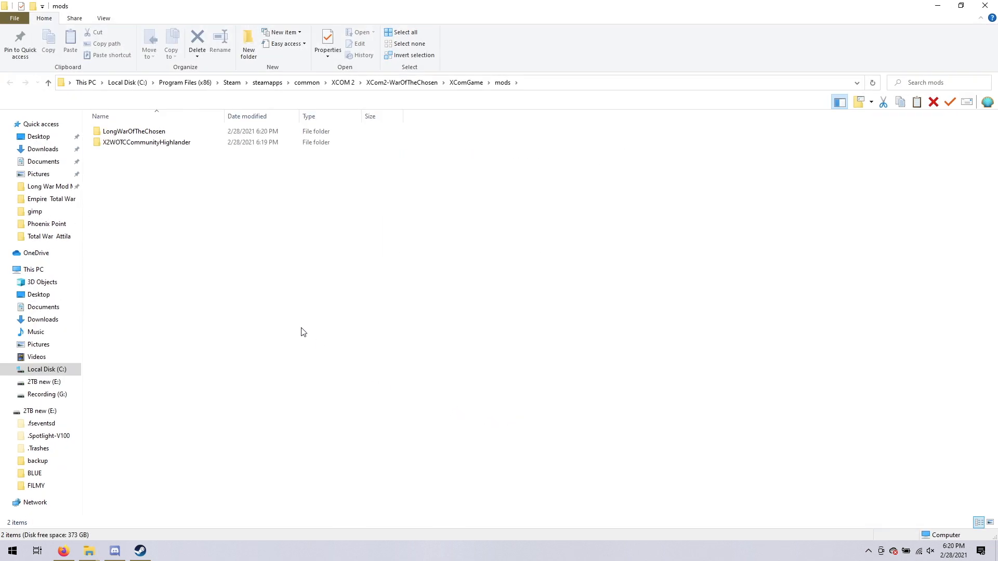
click(985, 6)
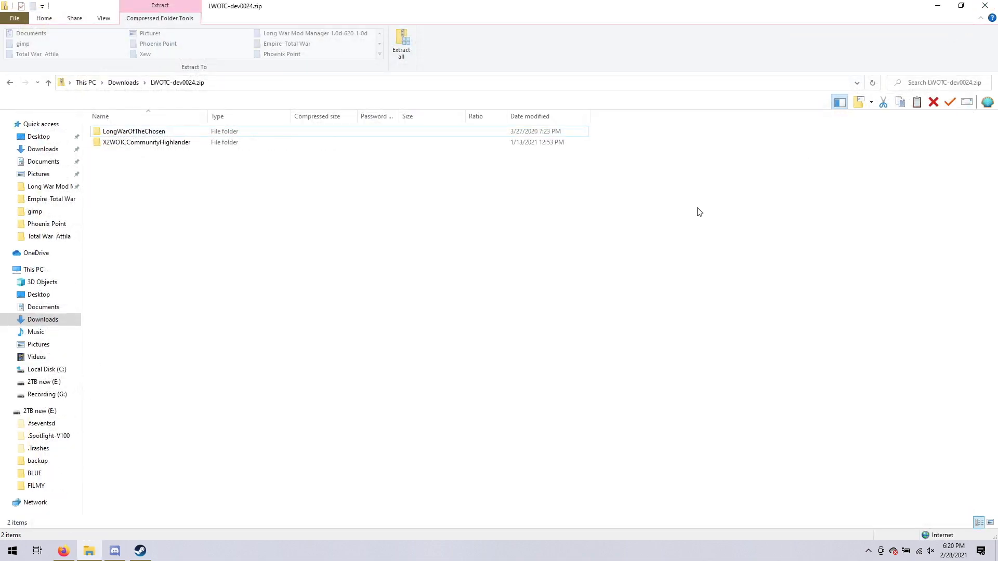
click(984, 6)
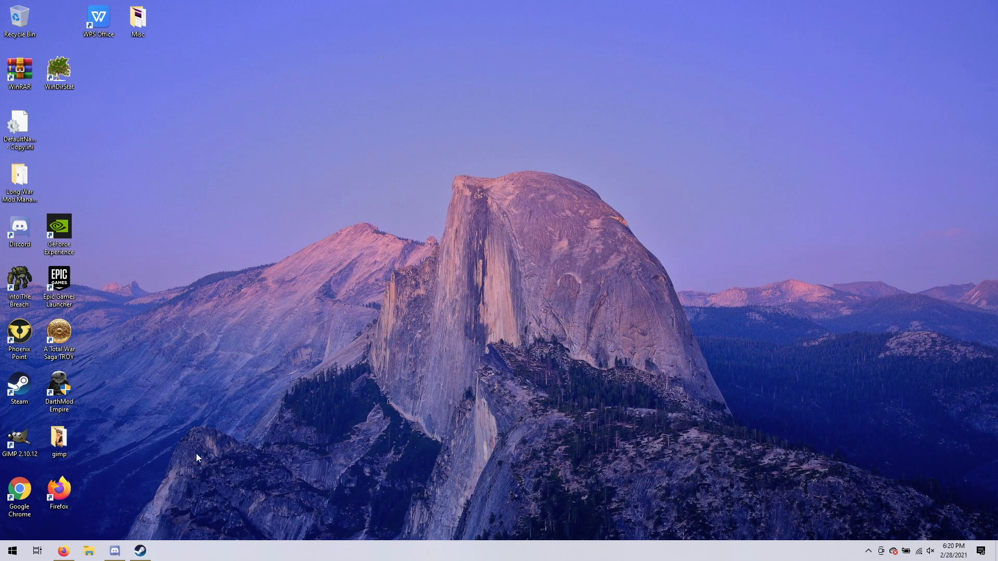
Open File Explorer from the desktop and go to Program Files (x86)\Steam\steamapps\common on Local Disk (C:).
click(12, 552)
click(142, 360)
double_click(152, 213)
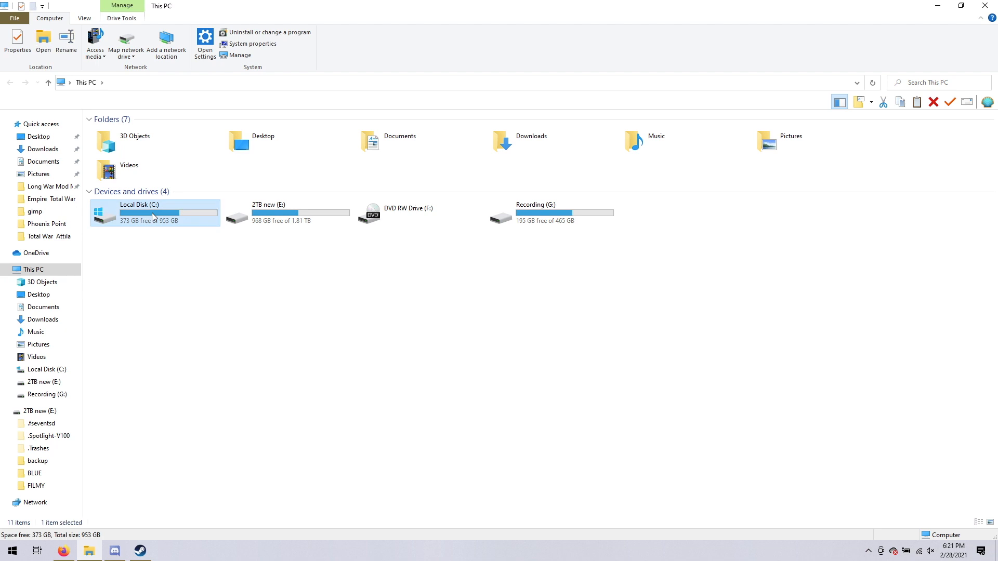
double_click(129, 209)
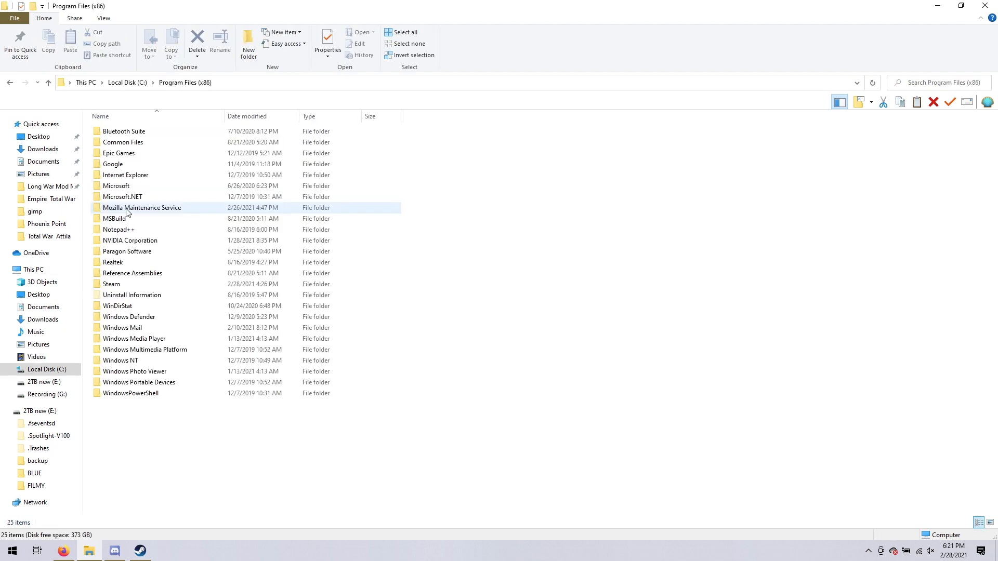
double_click(111, 285)
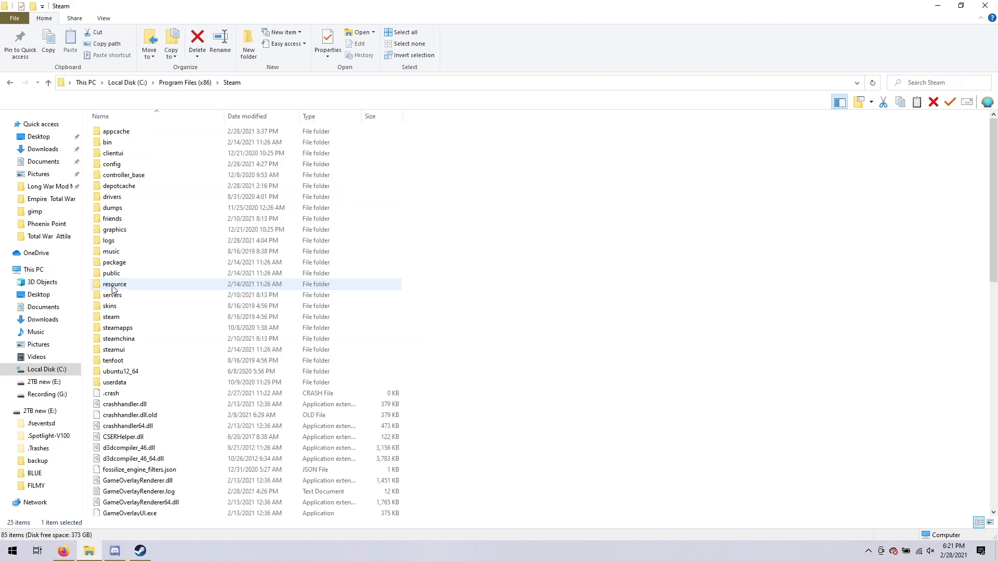
double_click(114, 331)
click(110, 137)
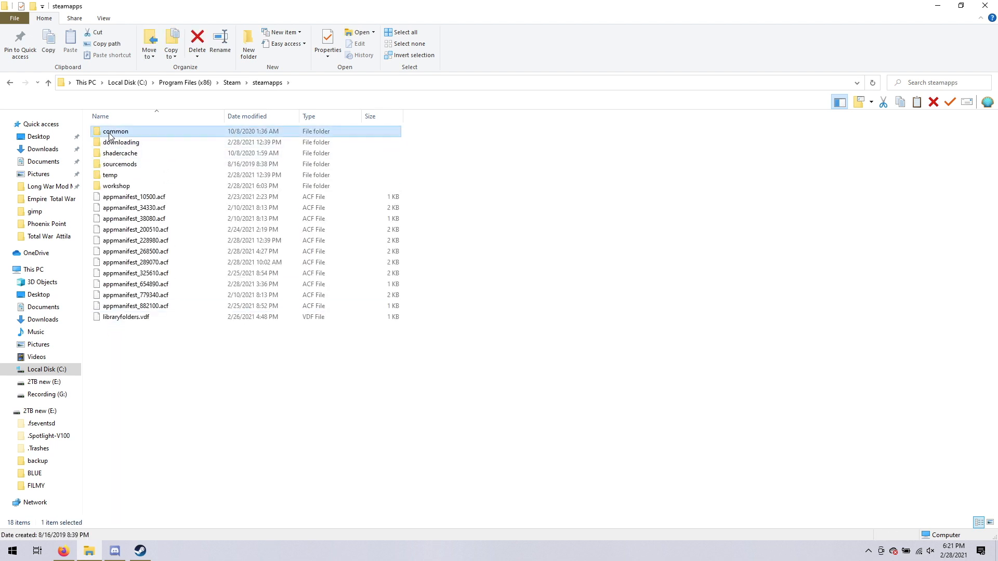
double_click(111, 136)
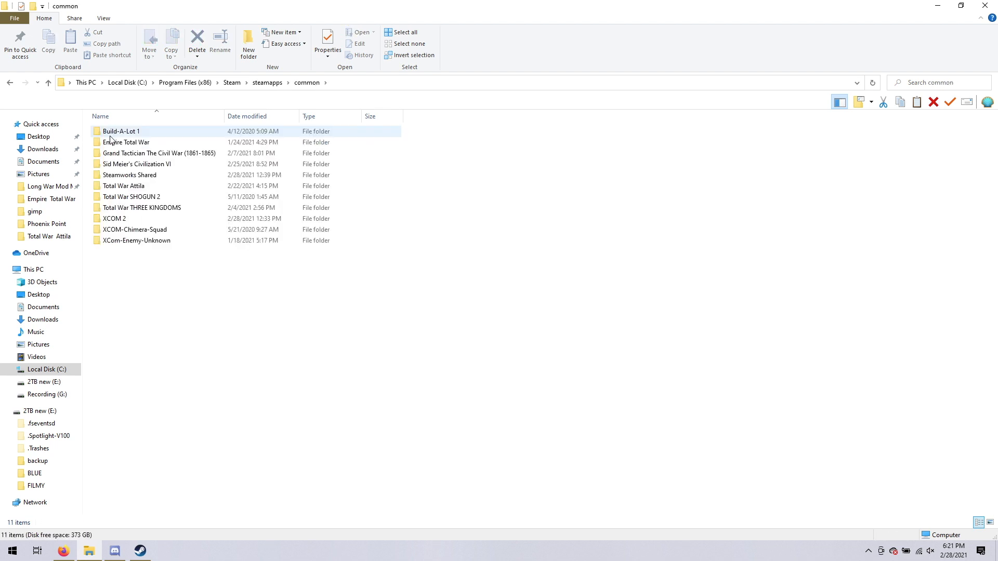
Check the extracted mod folders in XCOM 2\XCom2-WarOfTheChosen\XComGame\mods, and close the window.
double_click(116, 219)
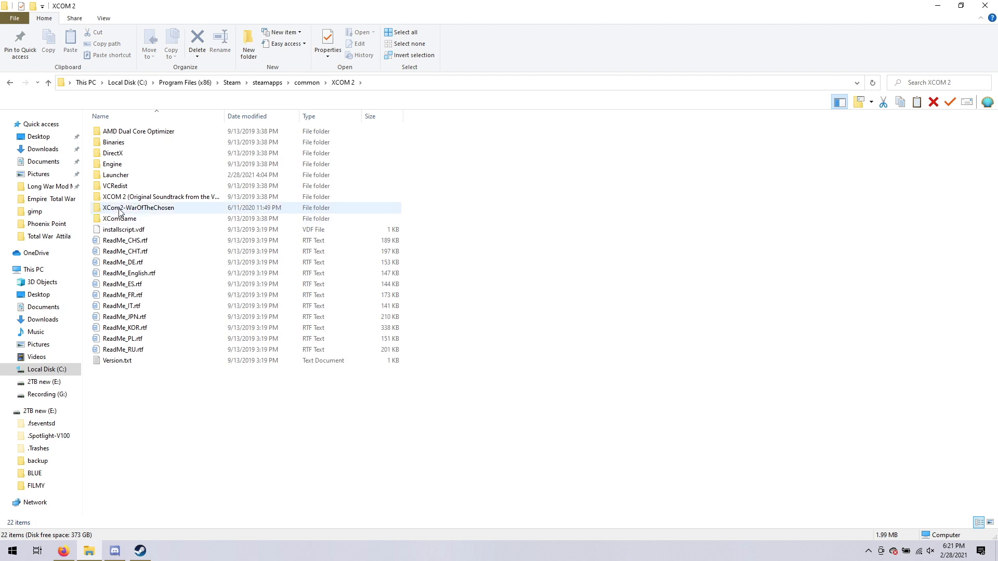
double_click(121, 208)
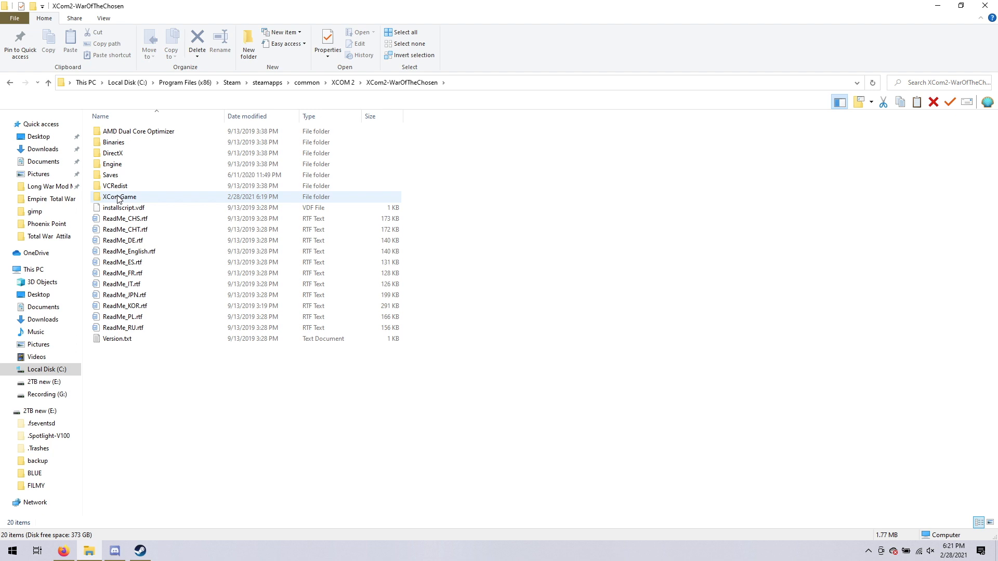
double_click(119, 198)
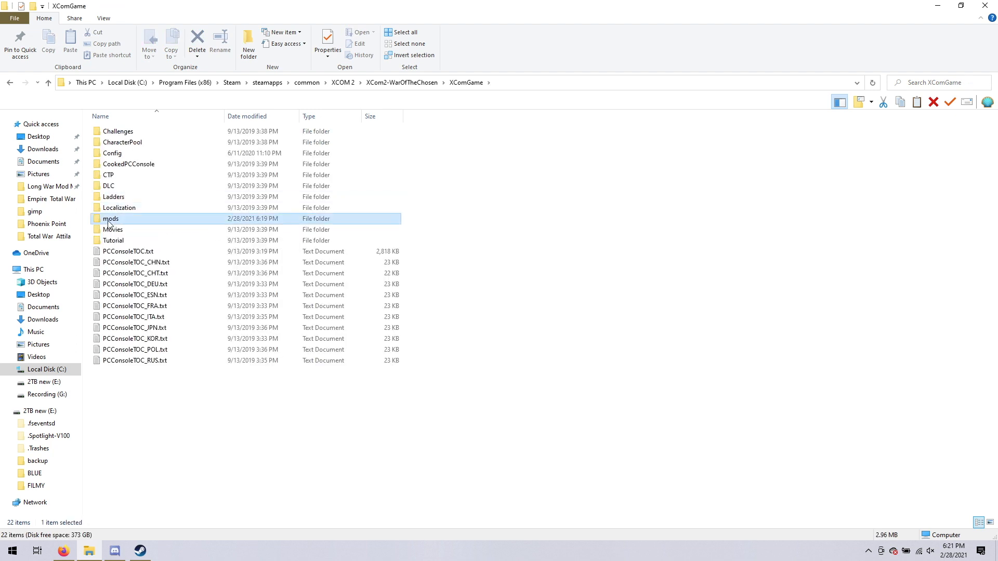
double_click(110, 218)
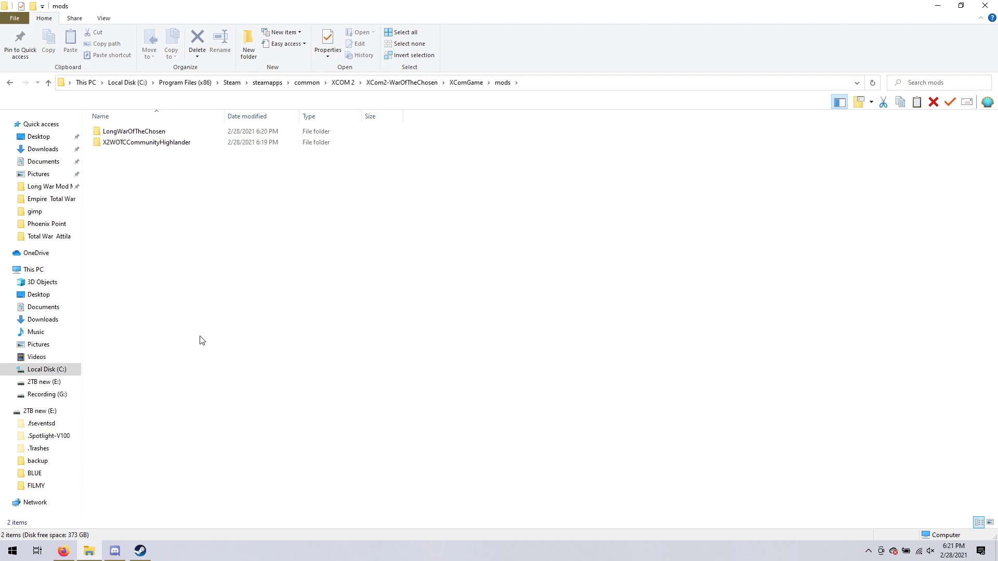
mouse_move(82, 555)
click(986, 7)
Switch to Firefox and search Google for "alternative mod launcher" in the New Tab page.
click(61, 554)
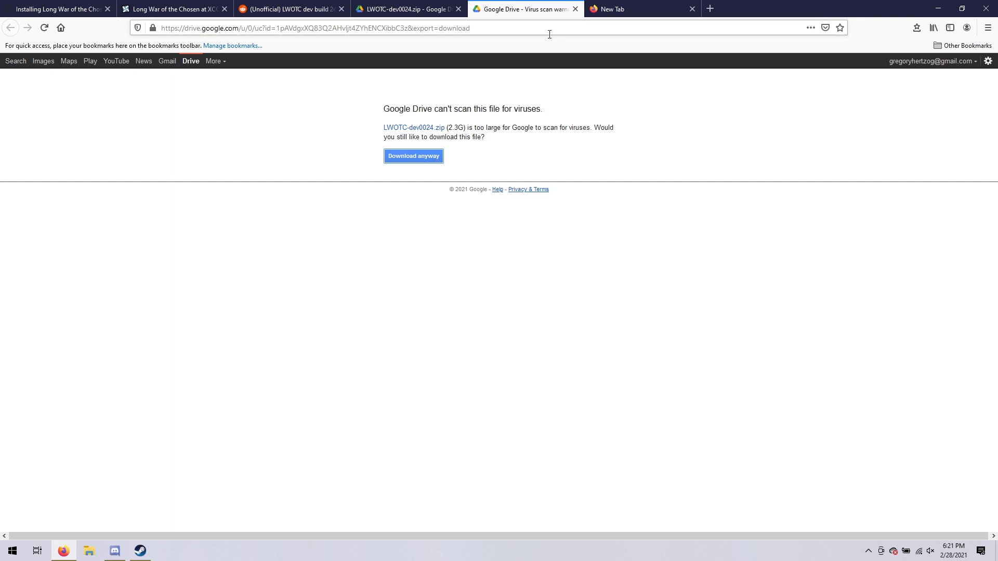
click(613, 8)
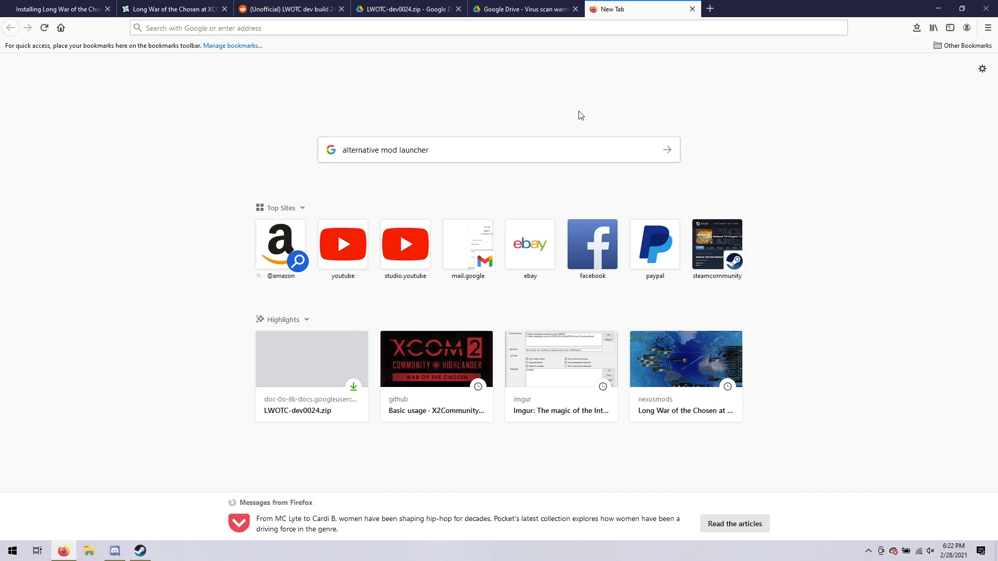
click(667, 149)
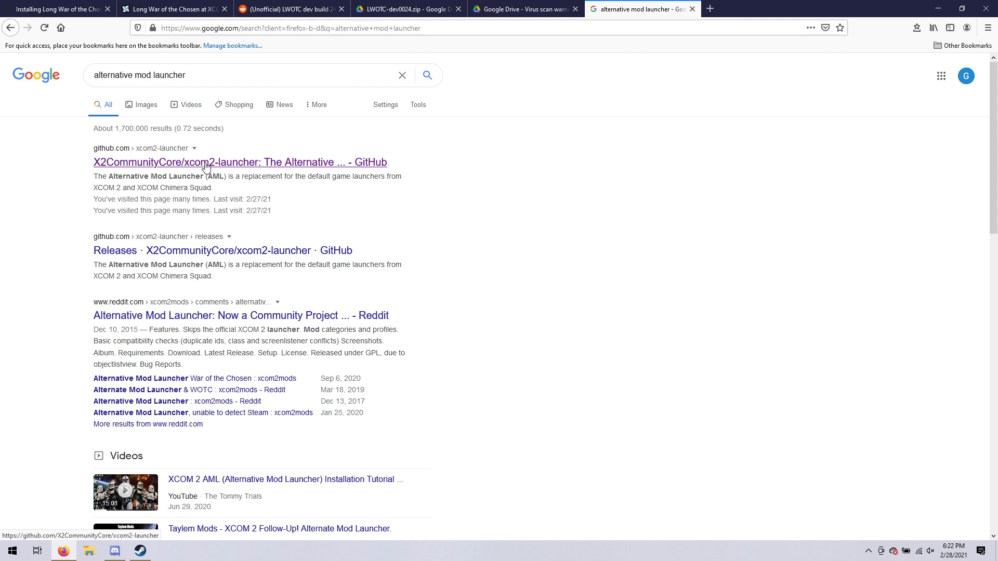
Open the X2CommunityCore/xcom2-launcher repository on GitHub and go to its latest release, v1.4.1.
click(206, 165)
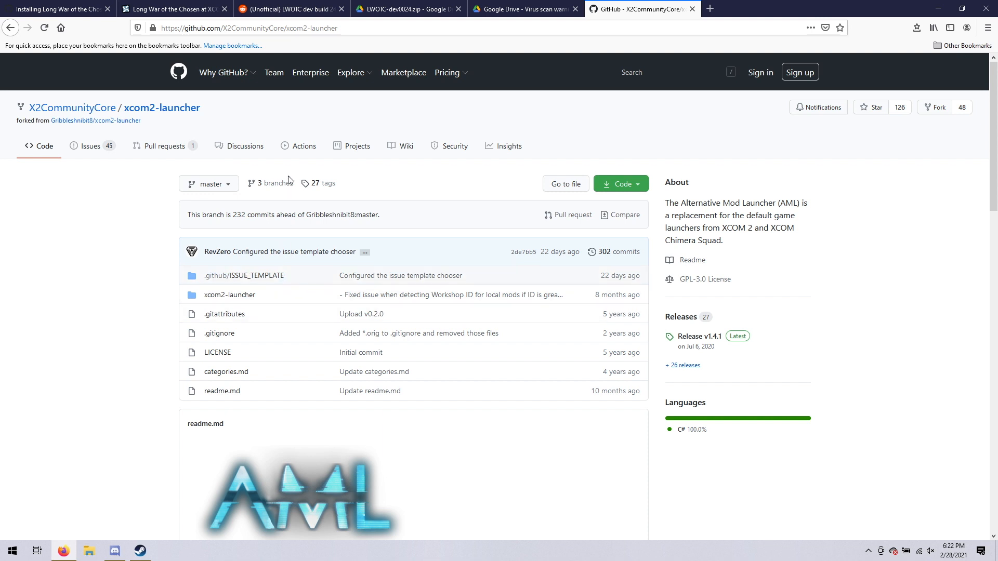
scroll(323, 333, down, 6)
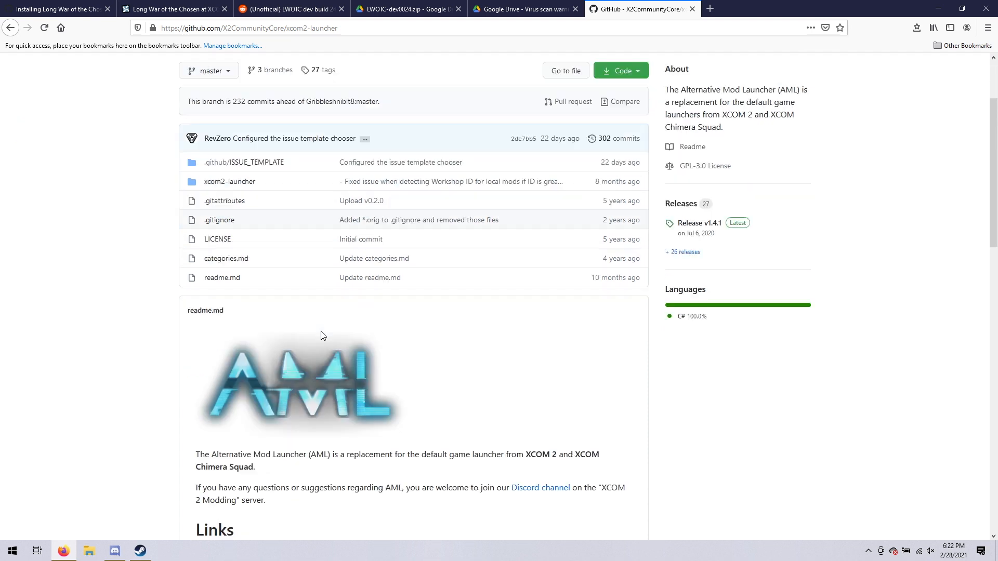
scroll(273, 258, down, 3)
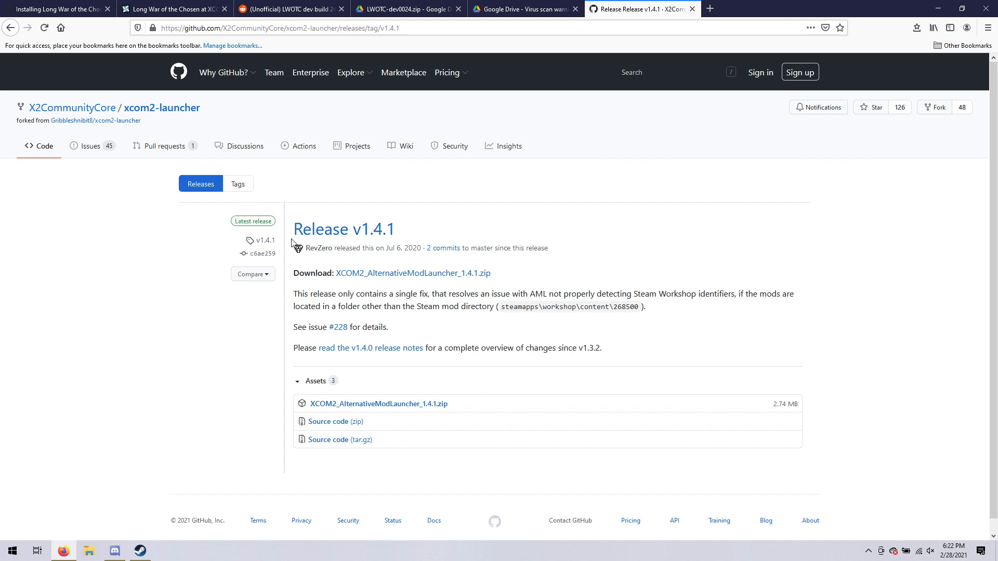
Download XCOM2_AlternativeModLauncher_1.4.1.zip from the release page and save the file.
click(410, 274)
click(409, 290)
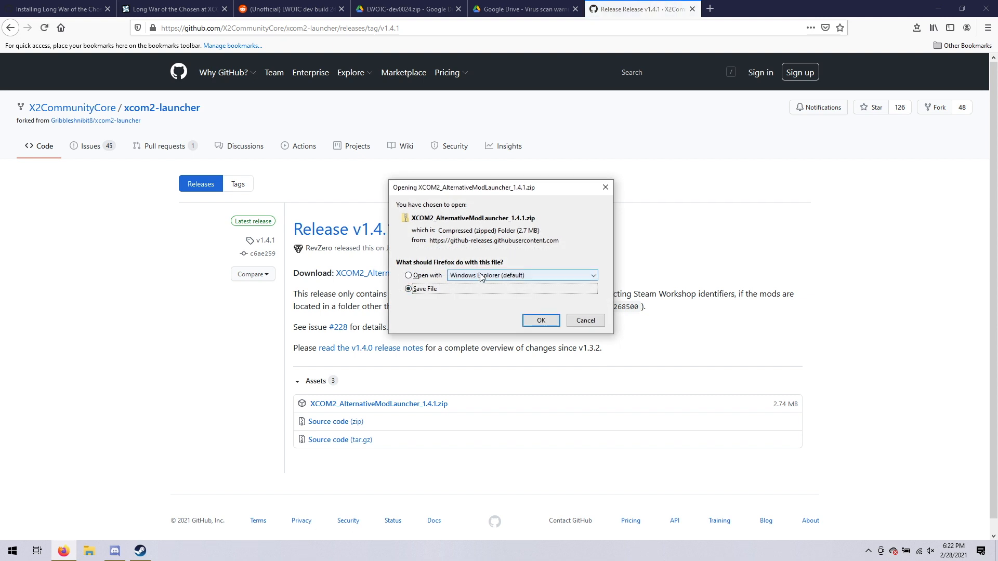
click(538, 321)
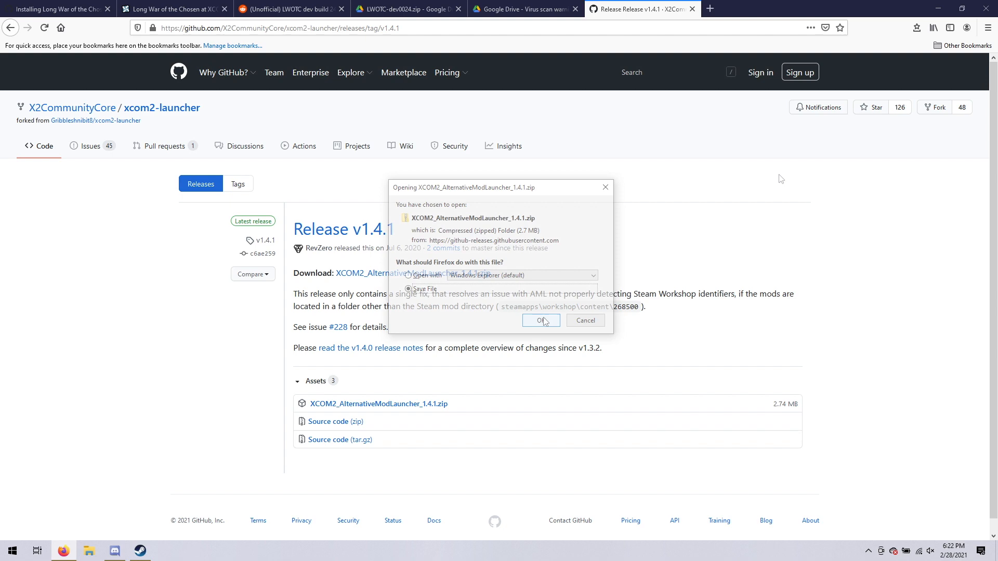
Minimize Firefox and open XCOM2_AlternativeModLauncher_1.4.1.zip from the Downloads folder in File Explorer.
click(62, 552)
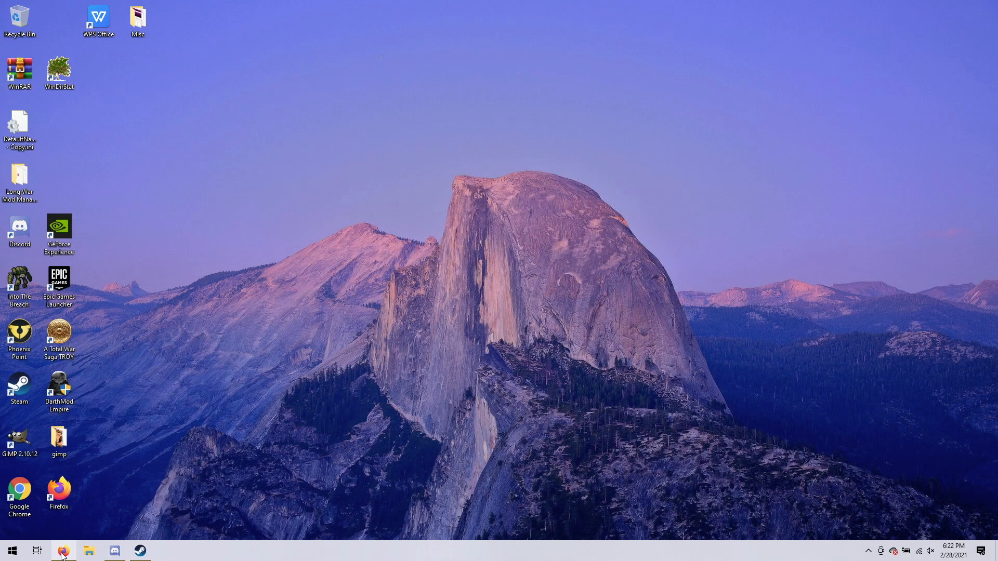
click(11, 552)
click(144, 364)
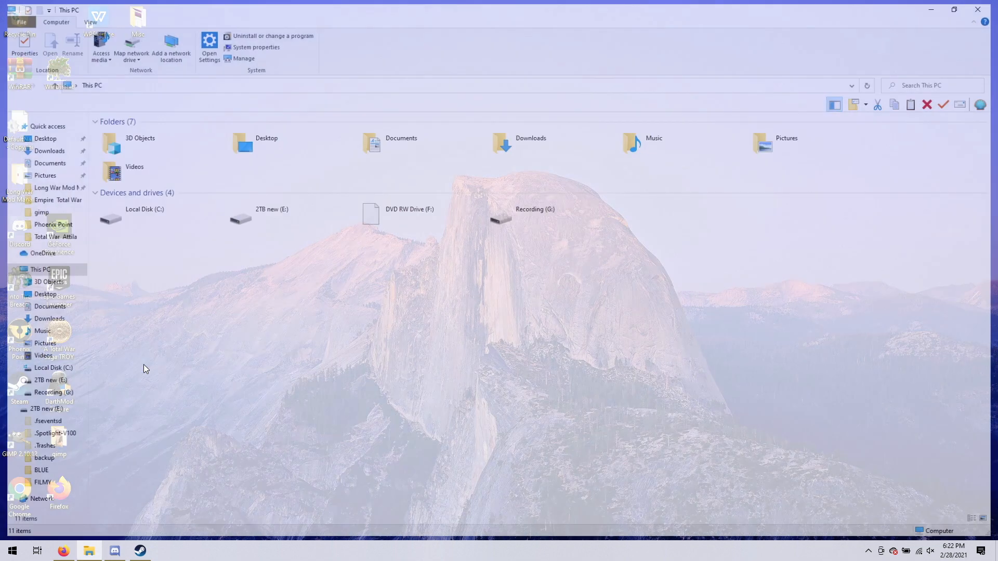
double_click(518, 142)
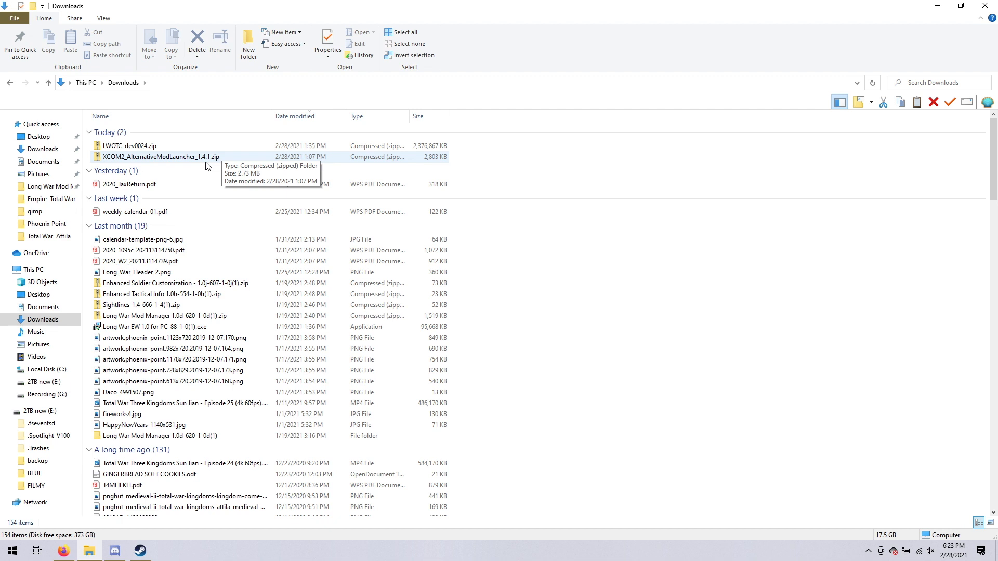
double_click(138, 160)
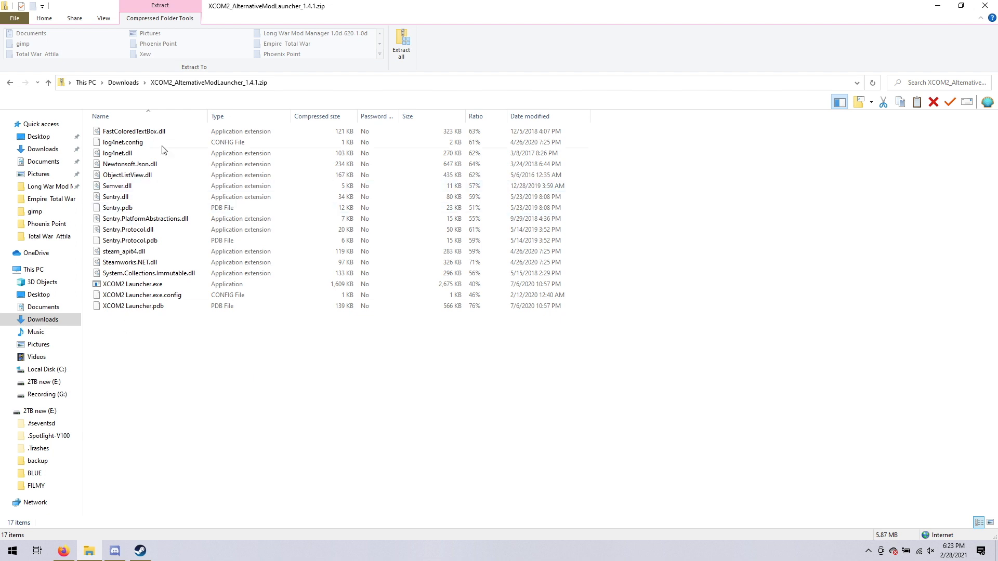
Start extracting the whole archive and create a destination folder named "Alternative mod launcher" on the Desktop.
click(402, 42)
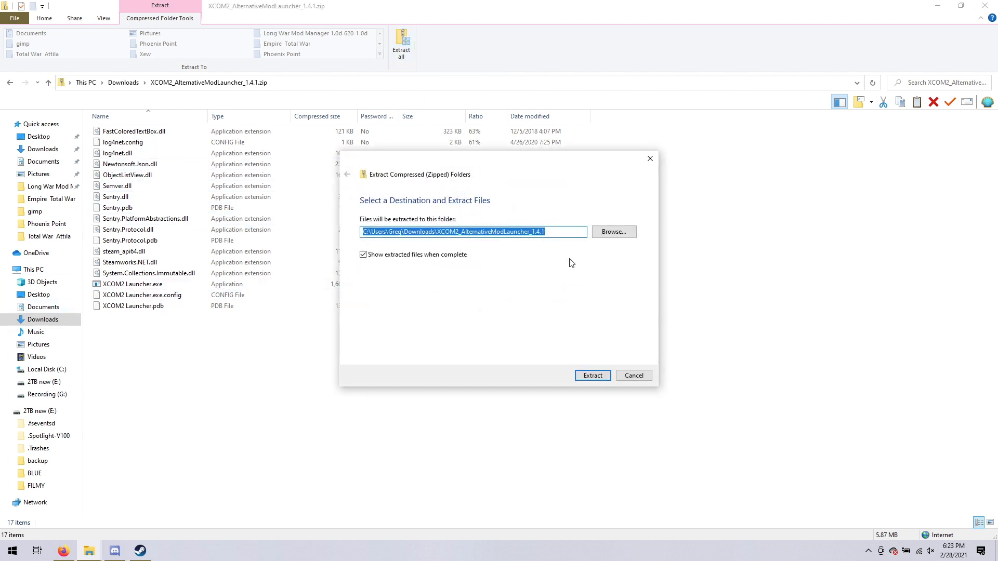
click(609, 233)
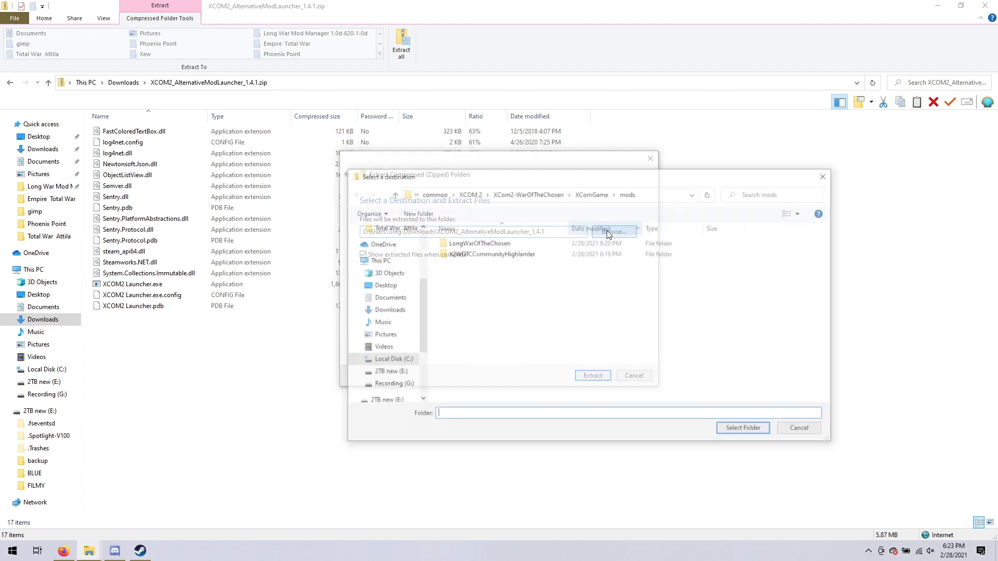
click(382, 286)
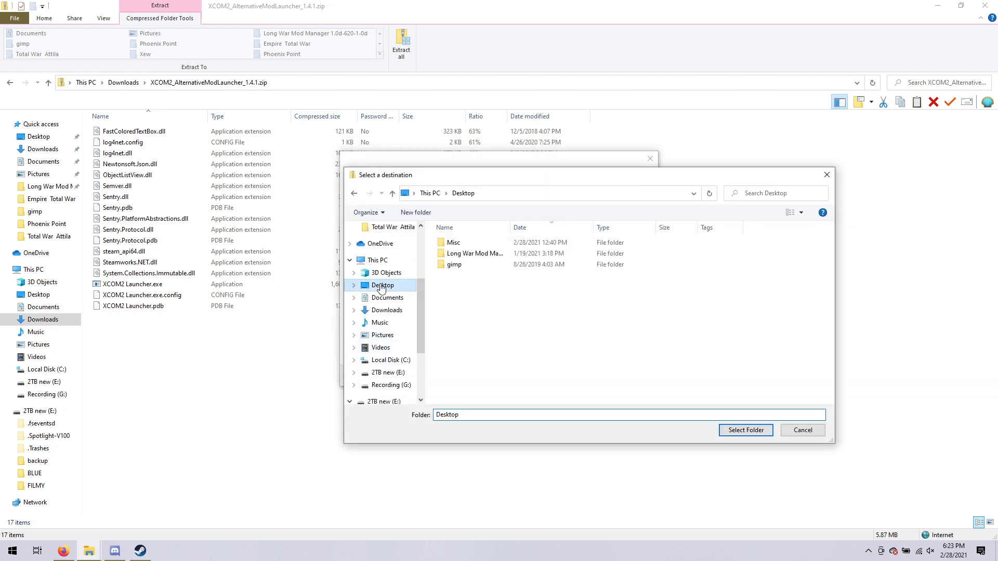
right_click(449, 295)
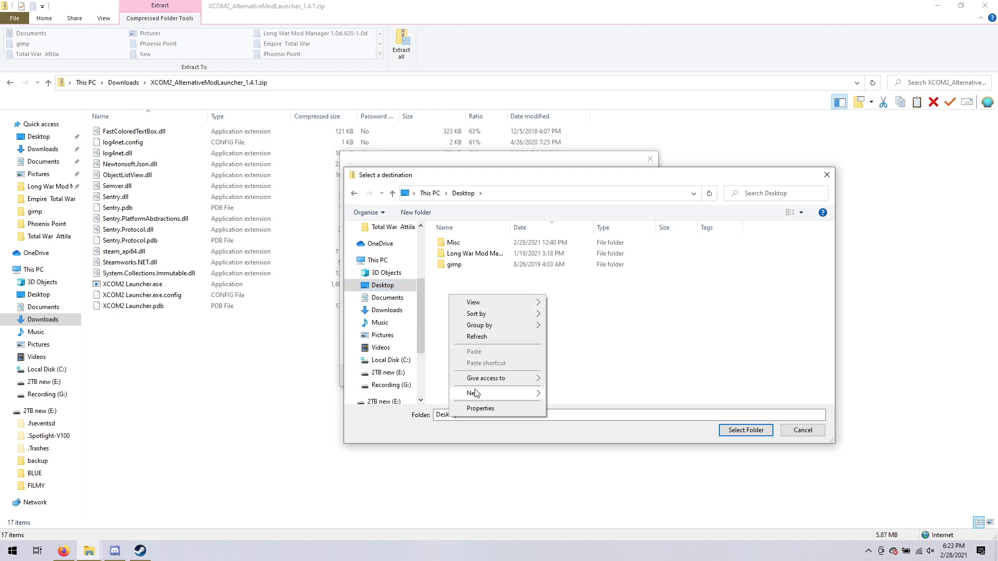
mouse_move(476, 397)
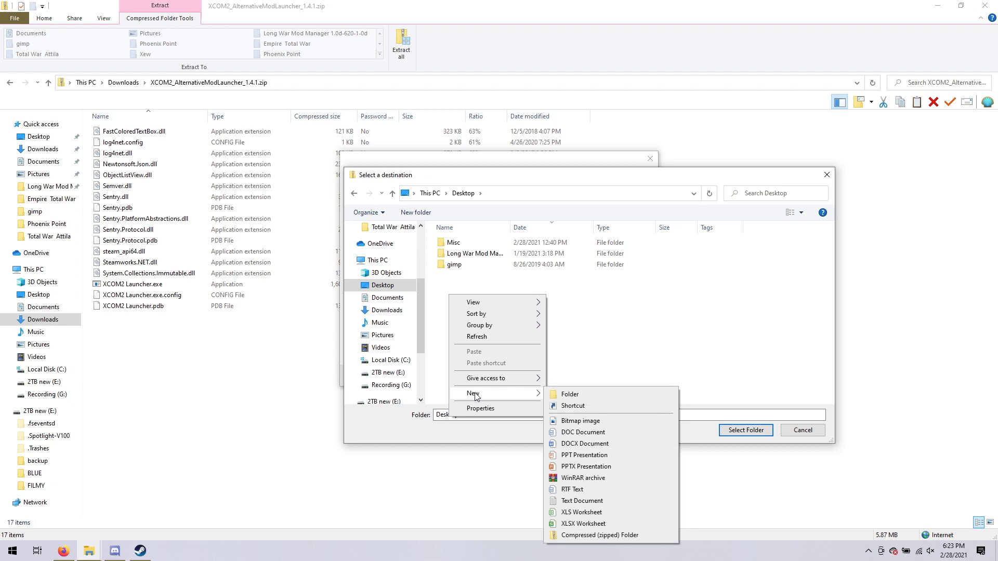
click(569, 395)
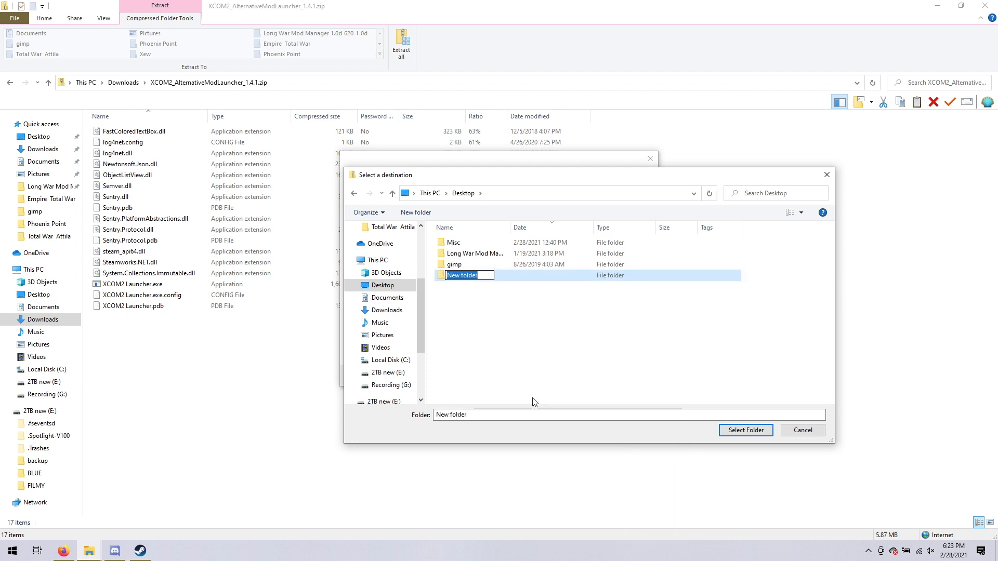
text(Alt)
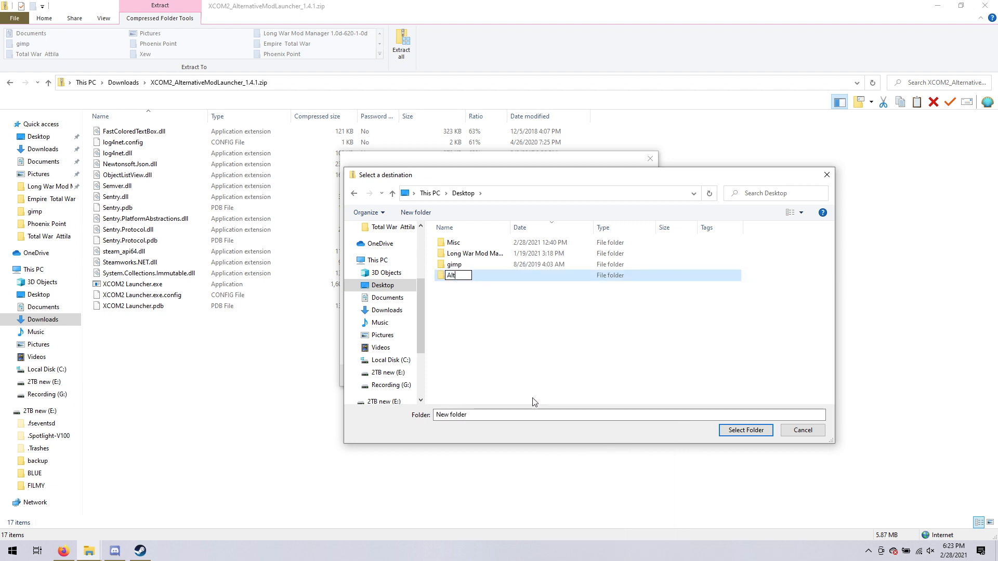
text(ernative)
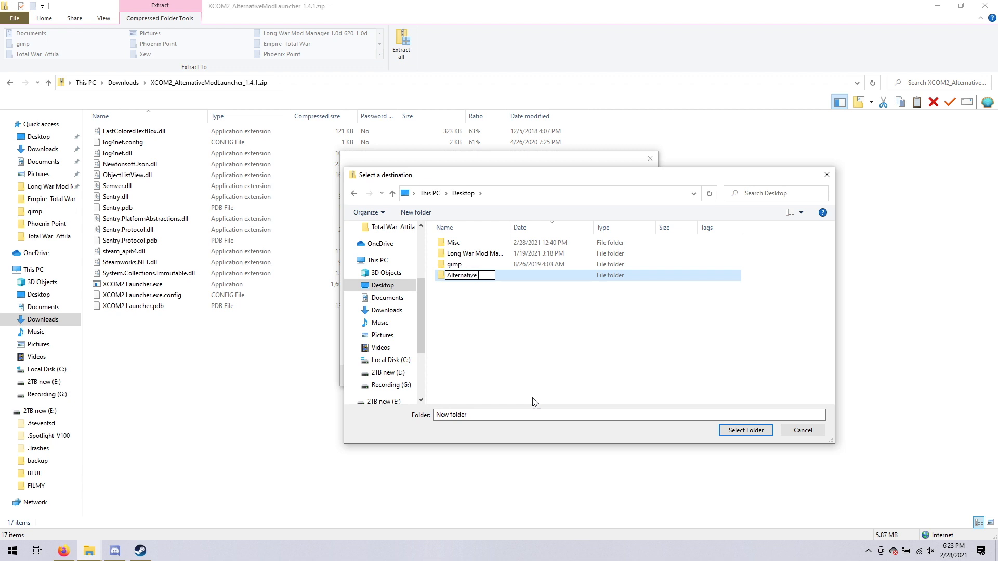
text( mod l)
text(auncher)
click(481, 328)
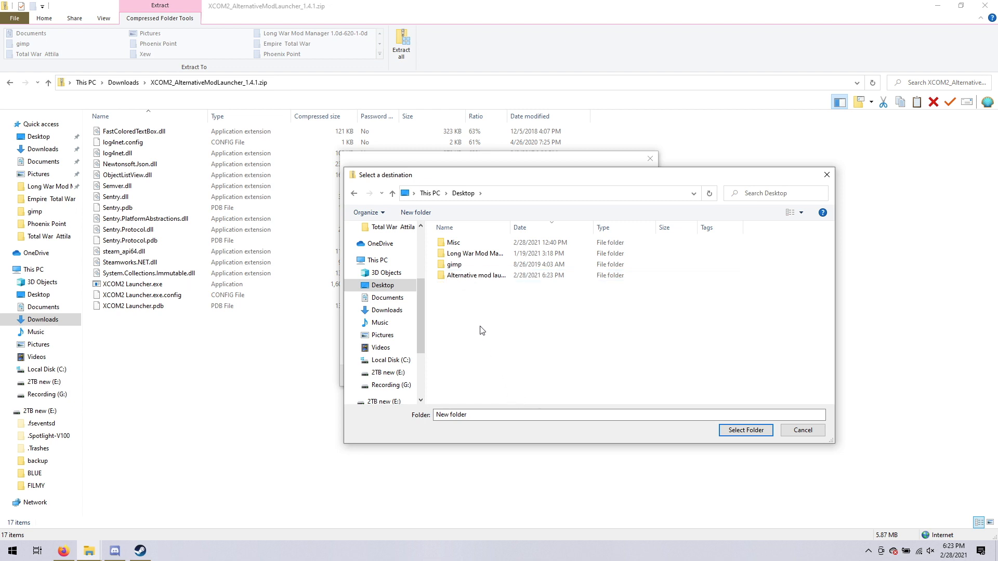
Extract the archive into the Alternative mod launcher folder and close the File Explorer windows.
click(460, 277)
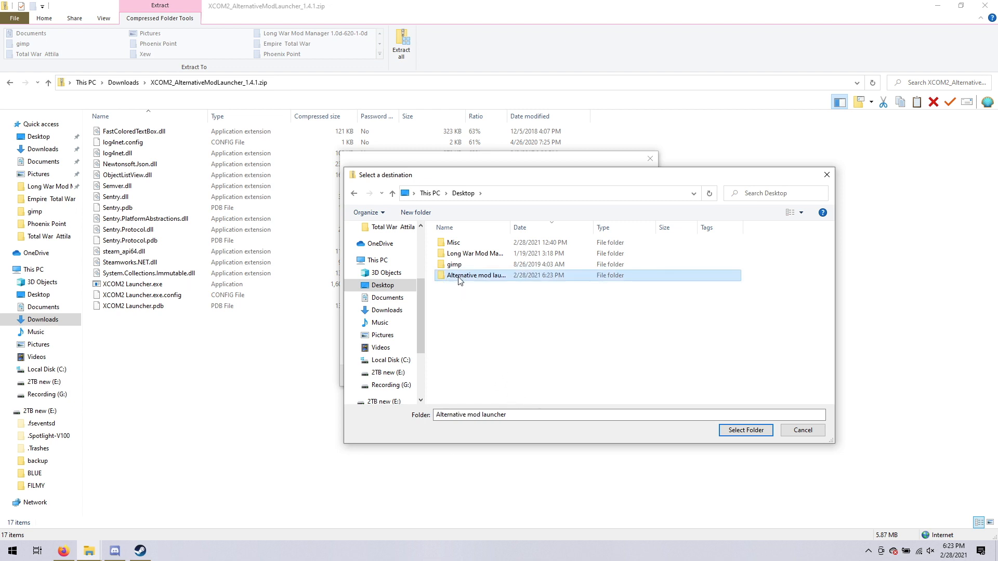
click(738, 431)
click(596, 377)
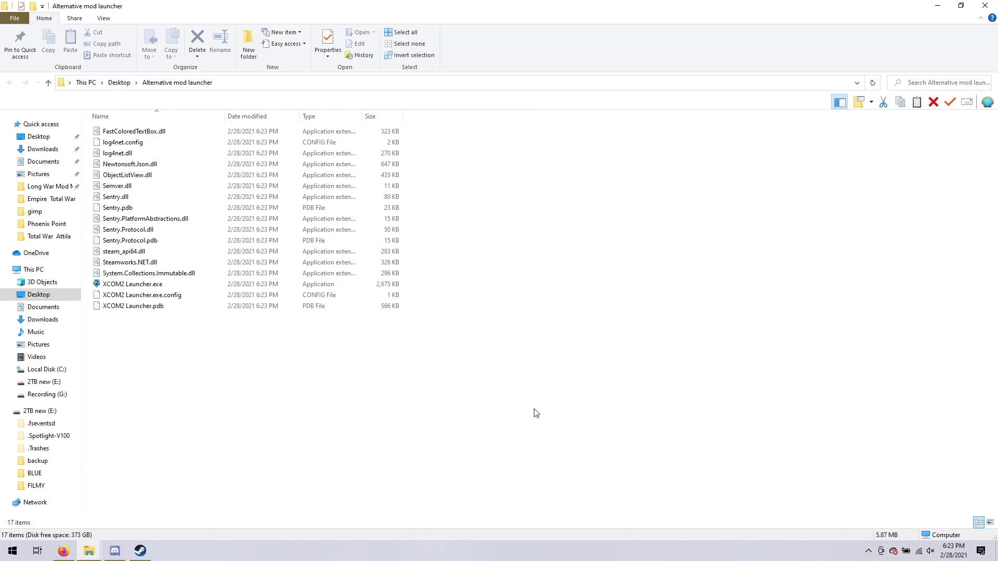
click(985, 5)
click(986, 5)
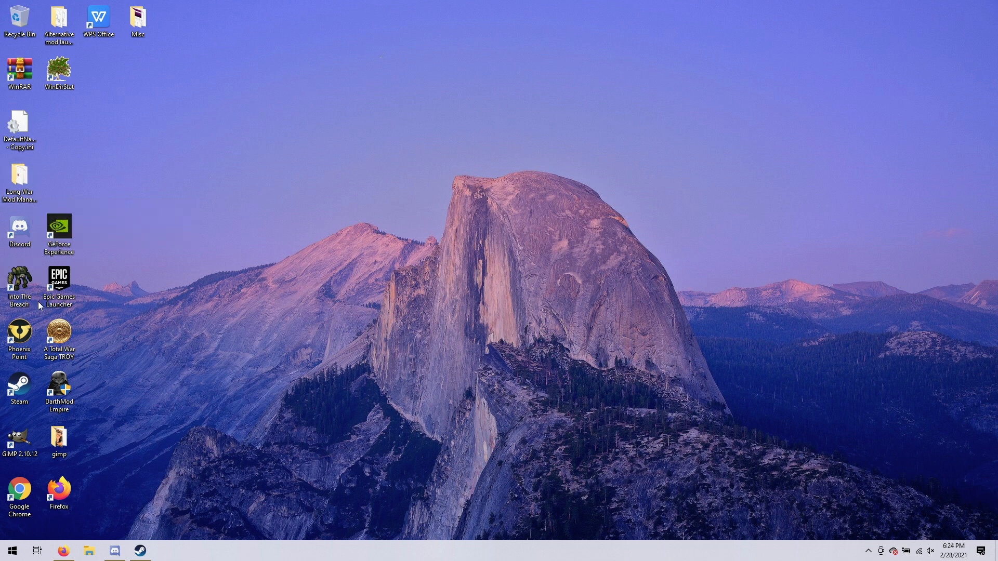
Move the Alternative mod launcher folder beside the Long War Mod Manager folder on the desktop, and run its XCOM2 Launcher.exe despite the SmartScreen block.
drag(59, 23, 62, 168)
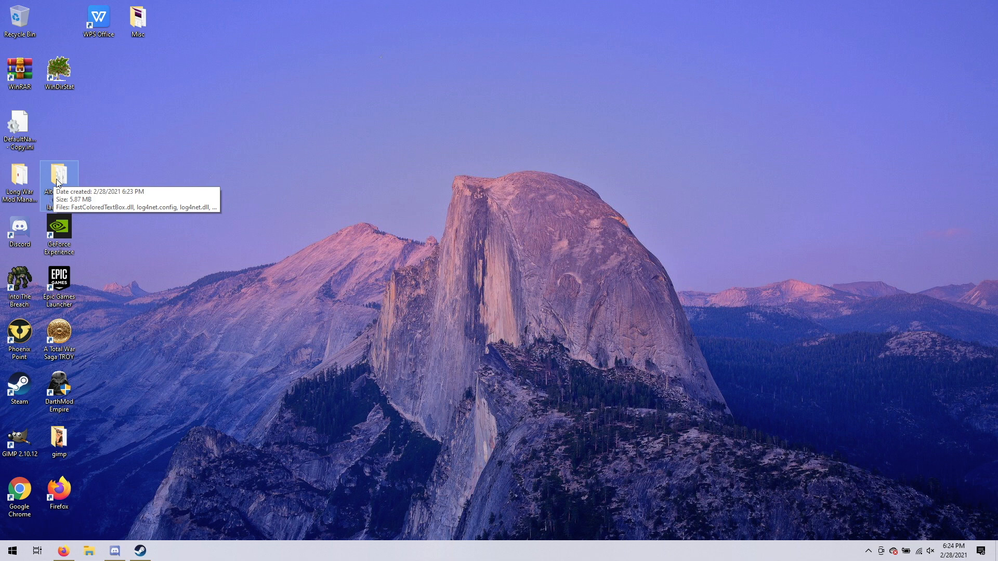
double_click(60, 180)
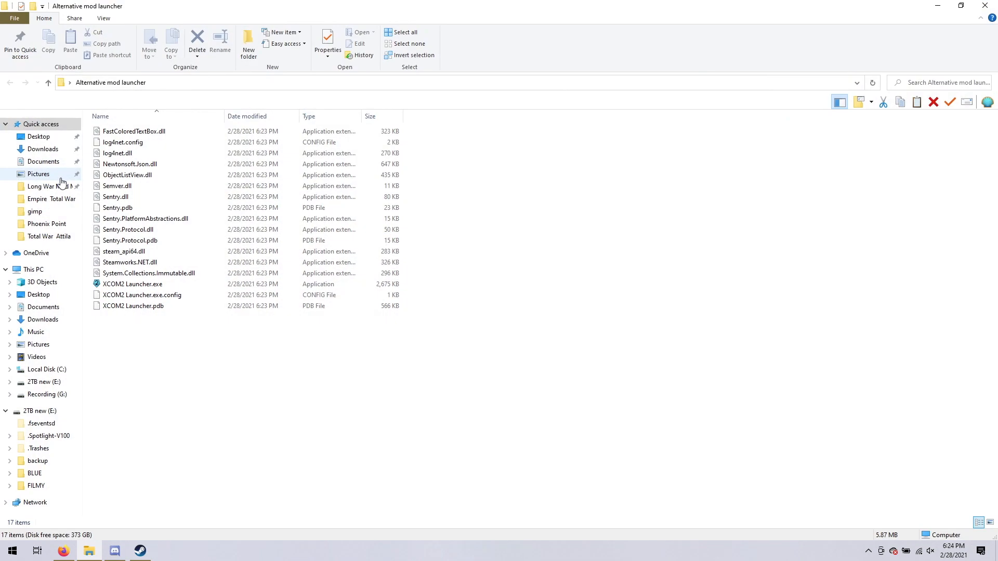
double_click(122, 288)
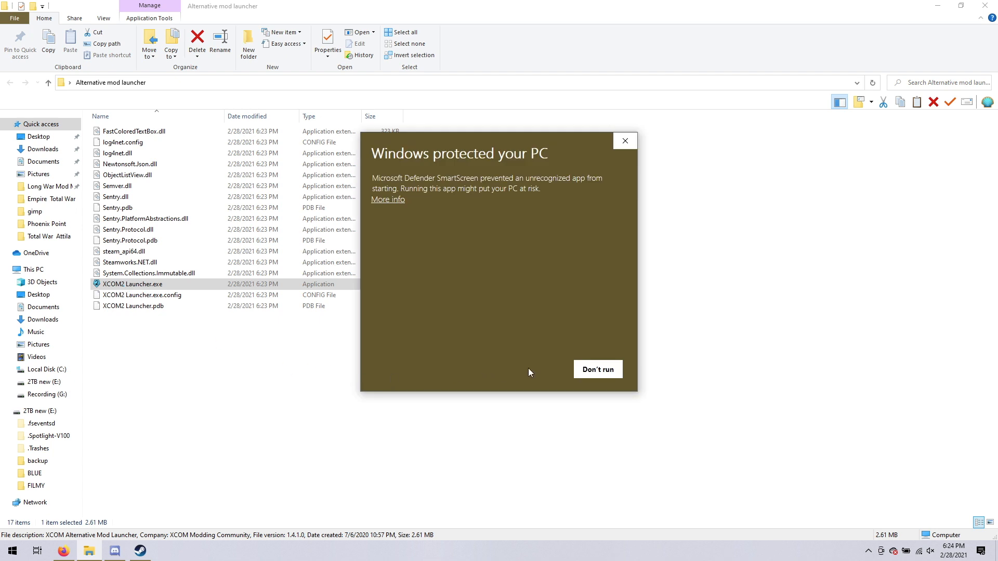
click(393, 201)
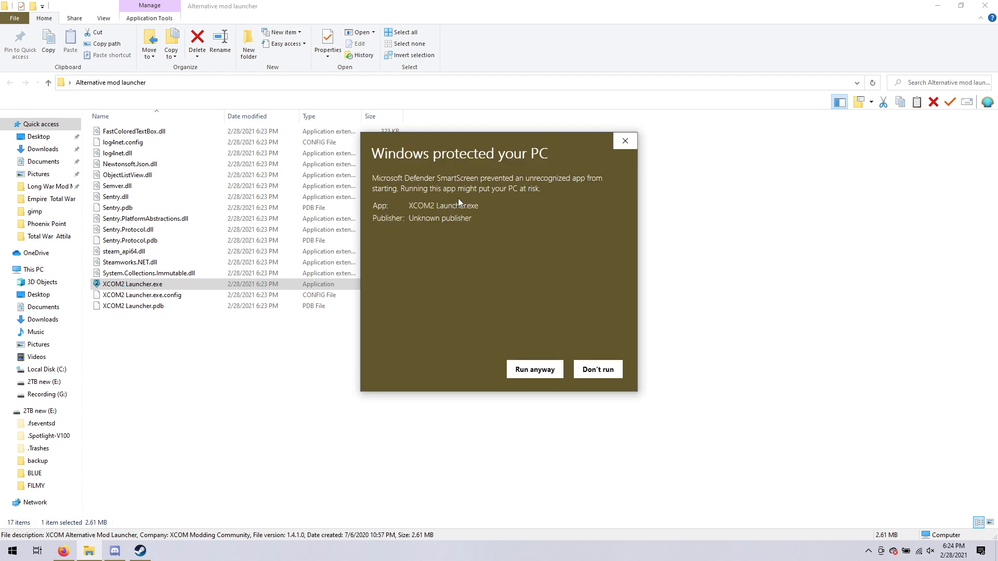
click(536, 371)
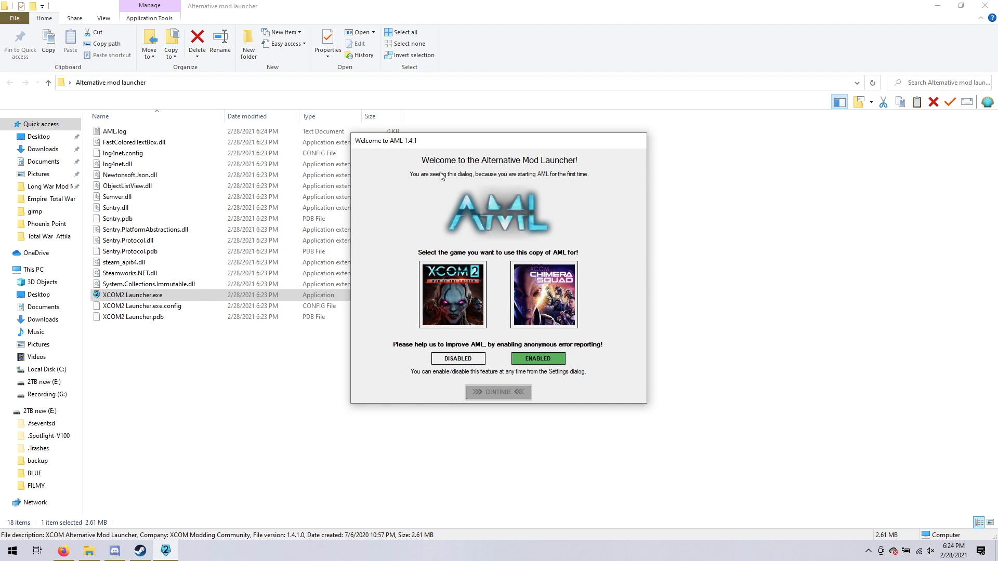
Set up this copy of the launcher for XCOM 2 with error reporting enabled, and look through its mod list.
click(452, 281)
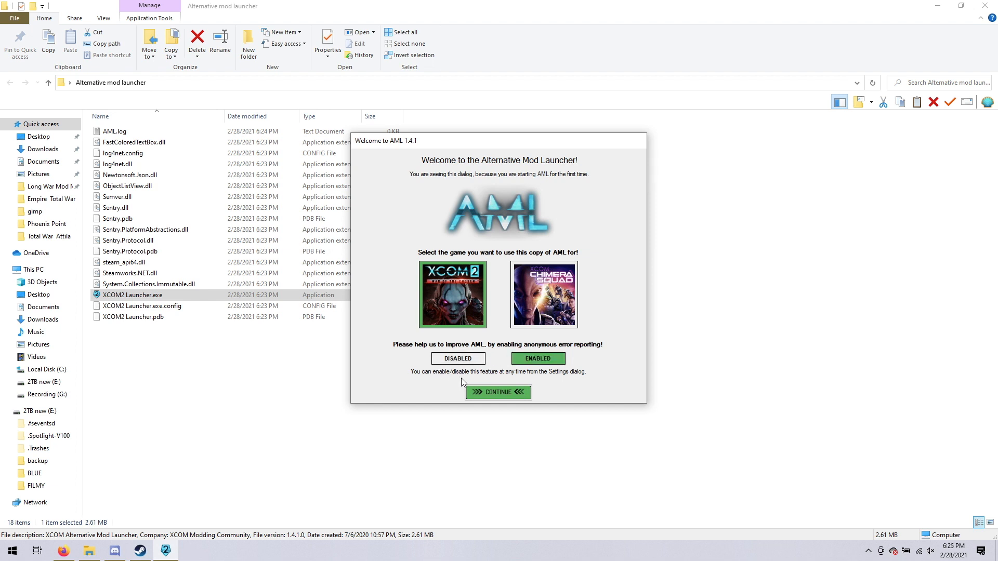
click(483, 392)
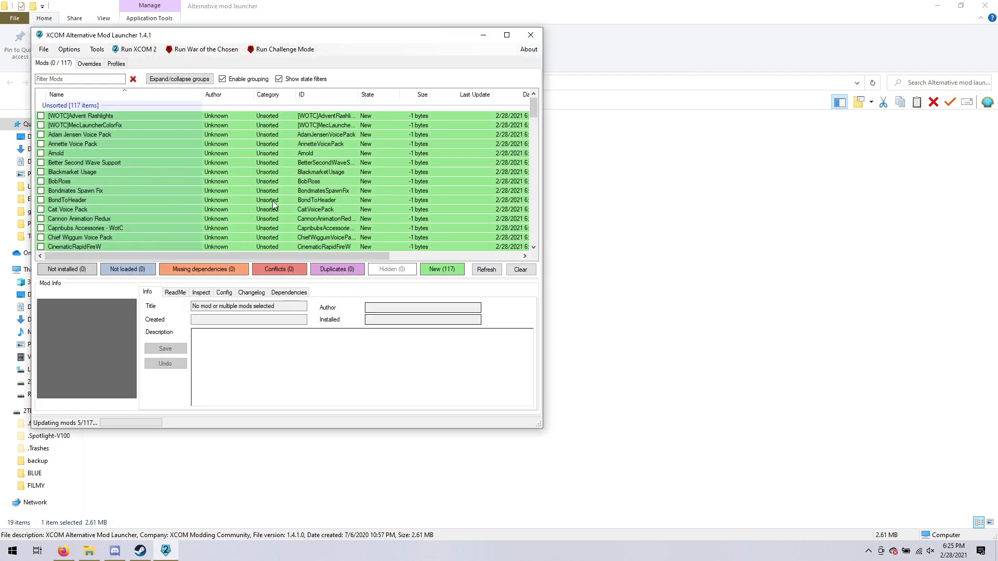
drag(224, 37, 430, 59)
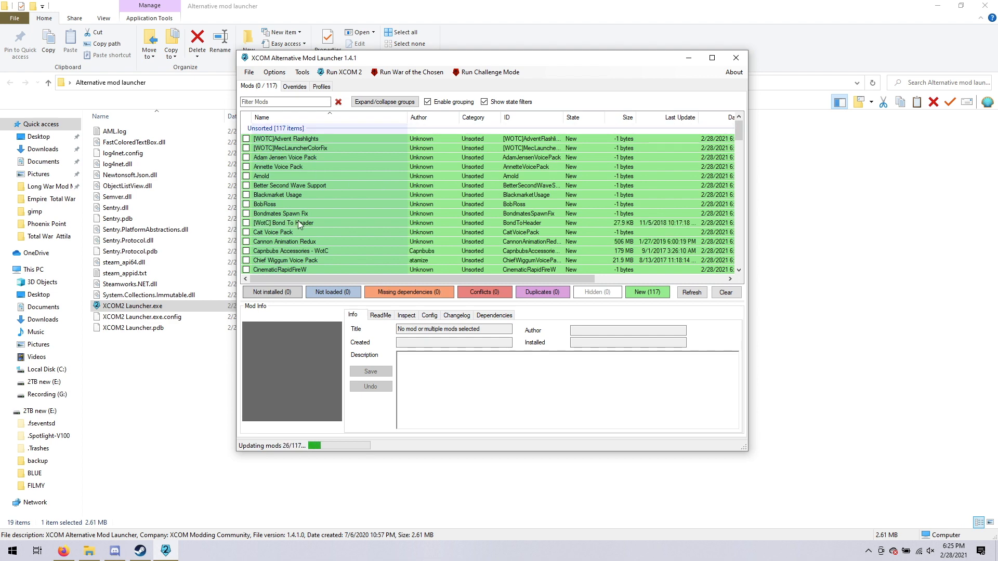
scroll(300, 221, down, 1)
scroll(299, 217, down, 15)
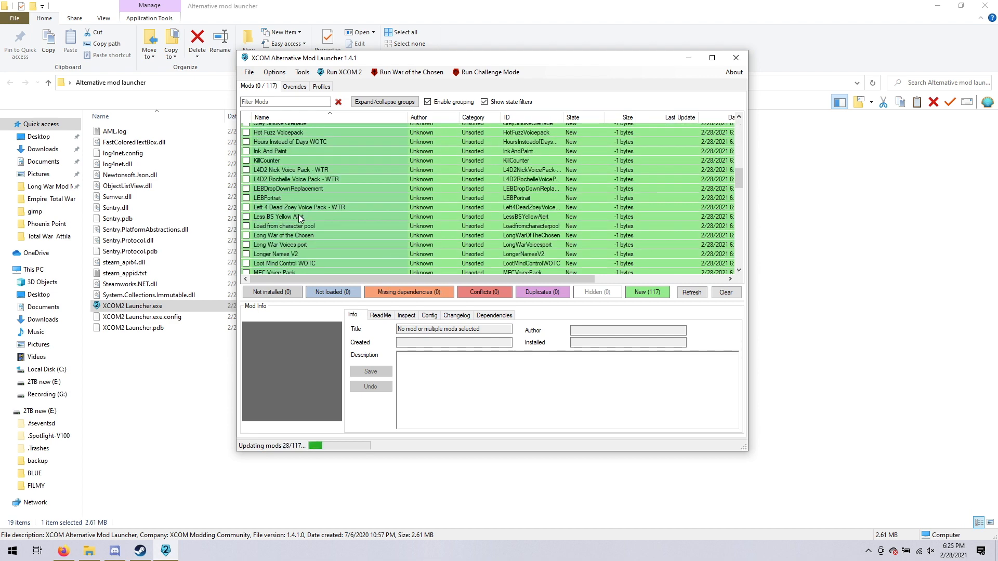
scroll(299, 216, down, 12)
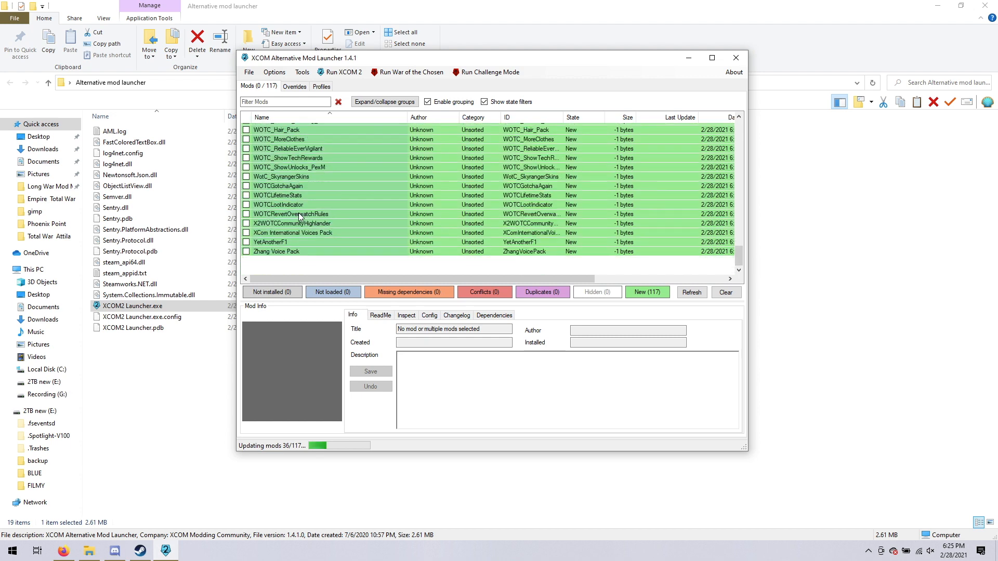
scroll(299, 212, up, 20)
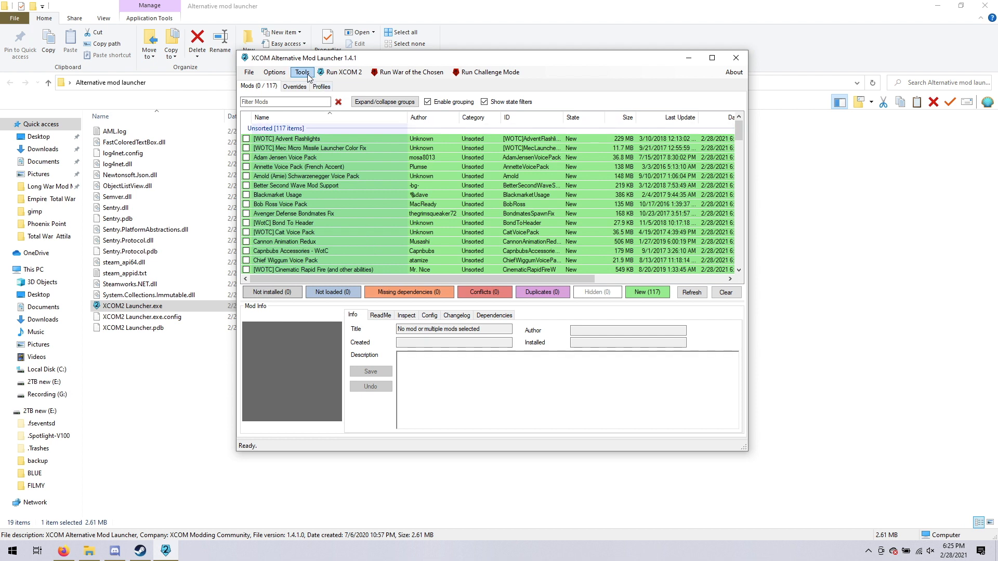
Open the launcher's settings and check the XCom2-WarOfTheChosen entry among the mod directories.
click(274, 73)
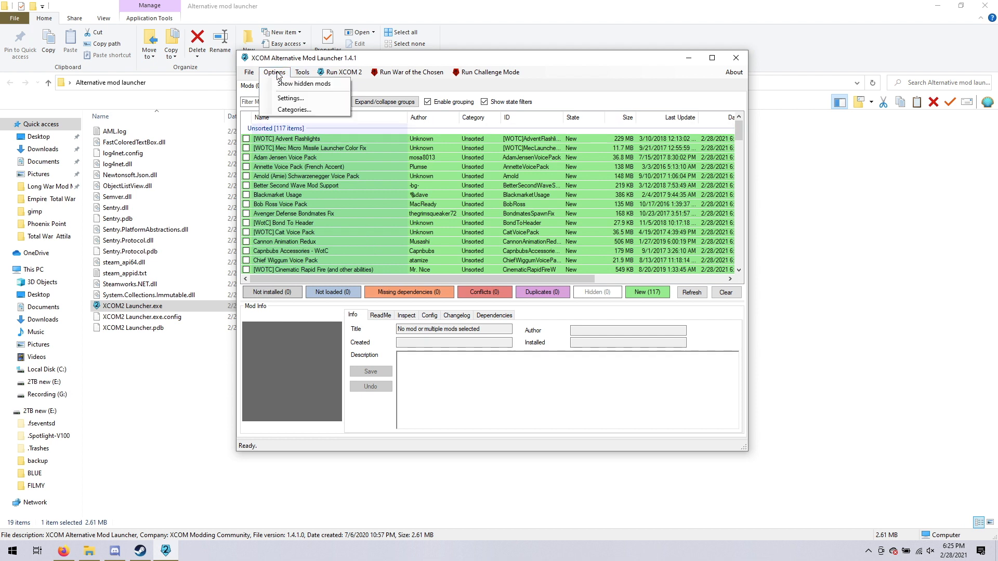
click(289, 99)
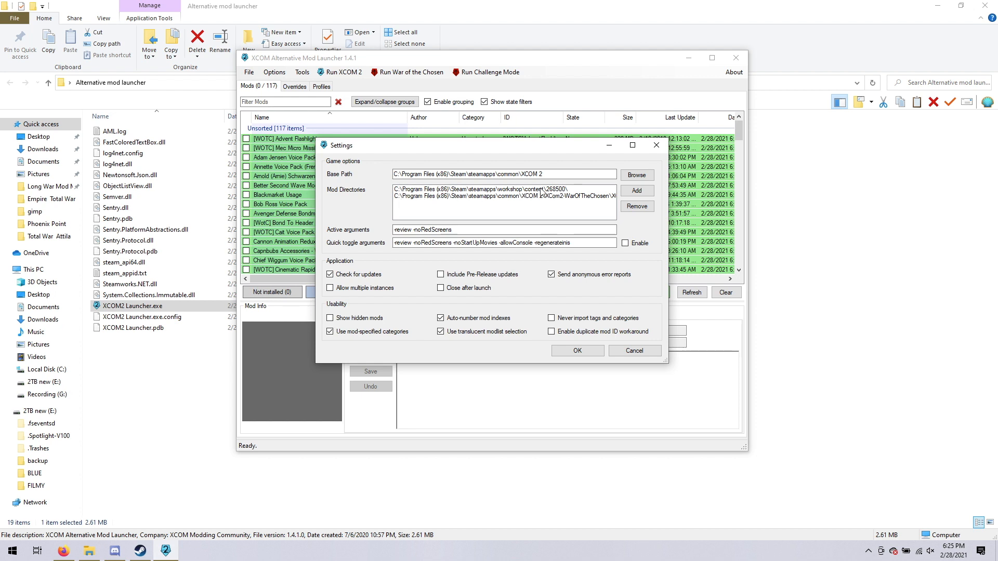
click(470, 200)
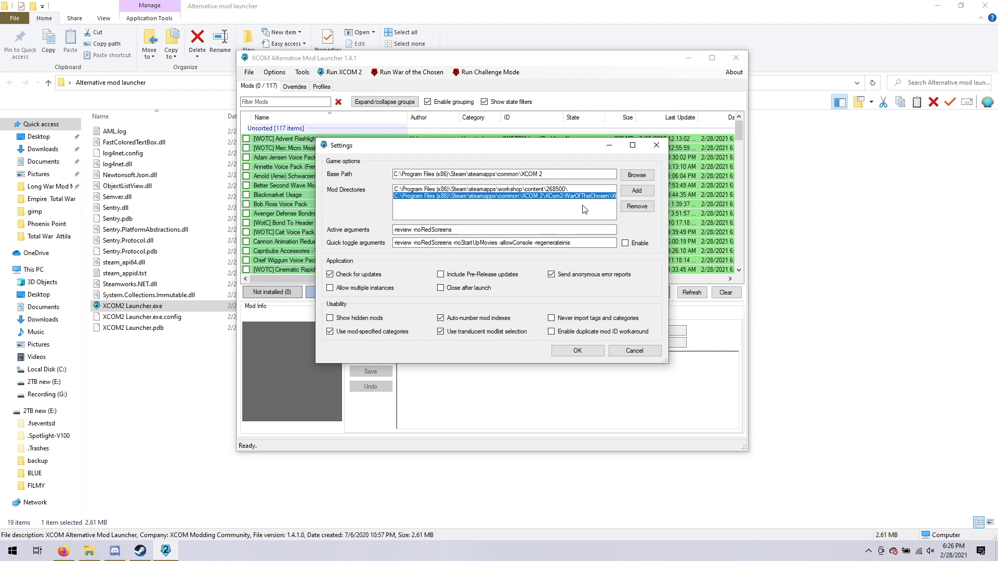
Browse for the game's base path, going through Local Disk (C:), Program Files (x86) and Steam into steamapps\common.
click(635, 177)
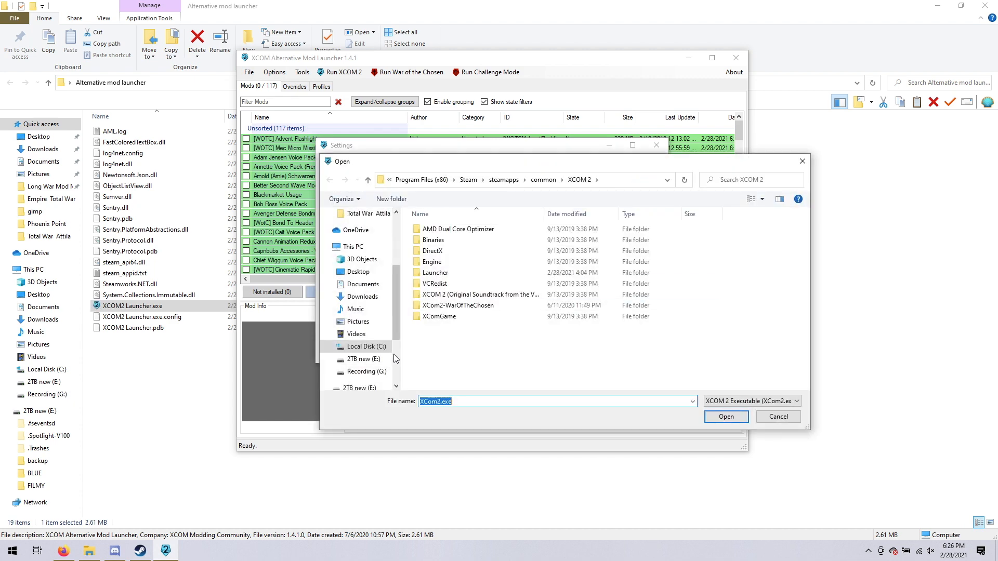
click(363, 348)
click(440, 308)
double_click(439, 307)
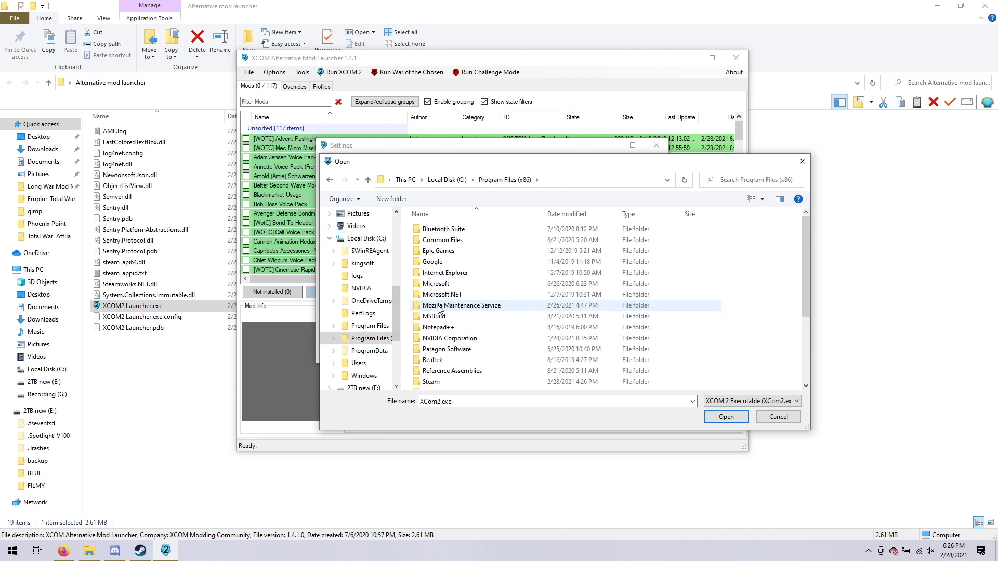
scroll(438, 326, down, 4)
double_click(437, 321)
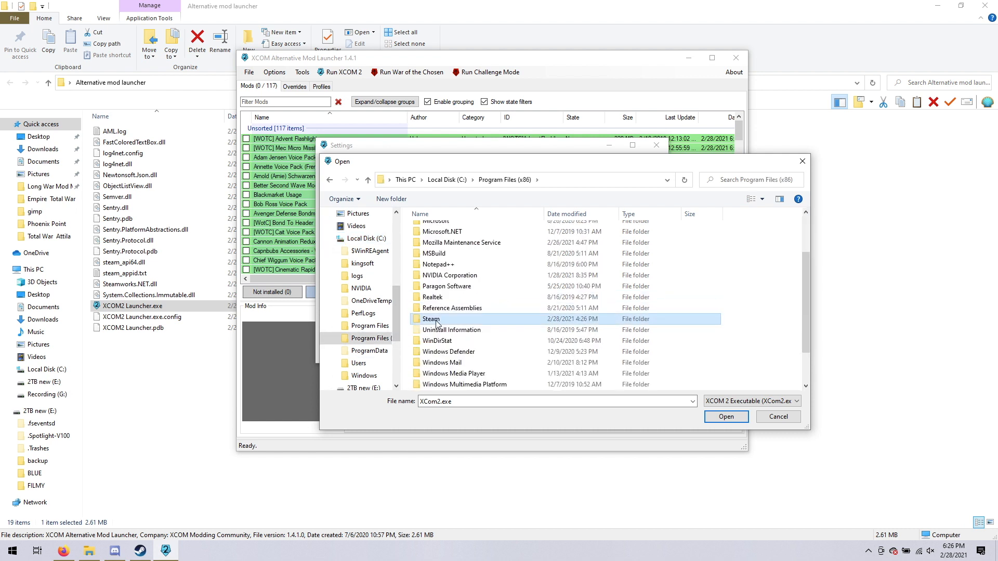
scroll(437, 324, down, 2)
click(431, 364)
click(431, 364)
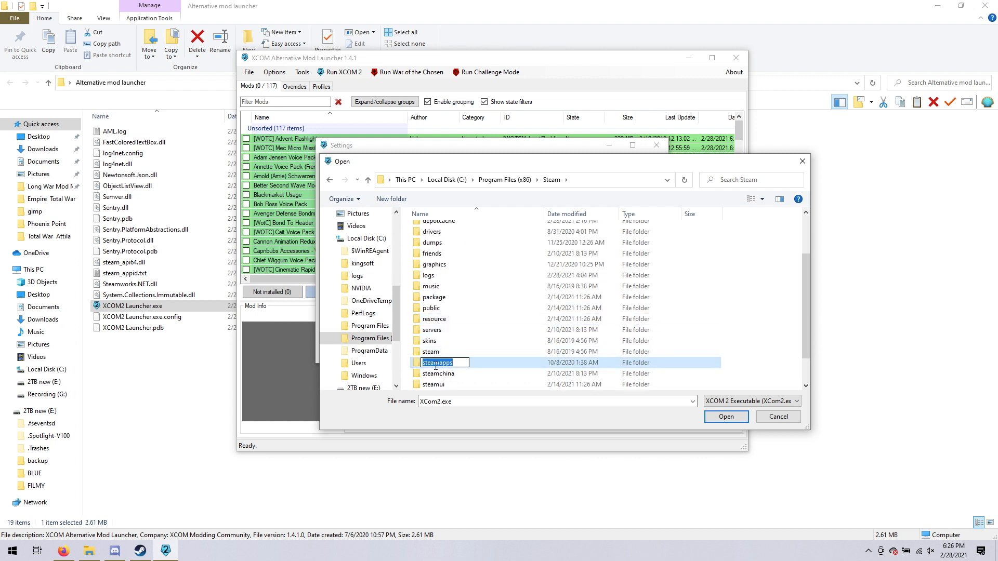
click(499, 366)
double_click(442, 366)
double_click(436, 231)
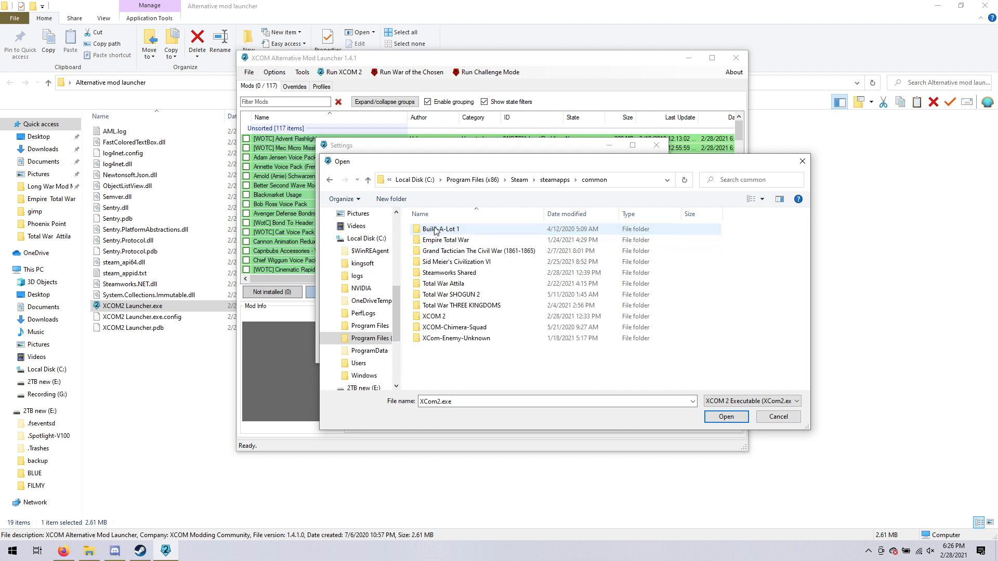
Locate the mods folder under XCOM 2\XCom2-WarOfTheChosen\XComGame, and close the file browser without choosing anything.
double_click(435, 317)
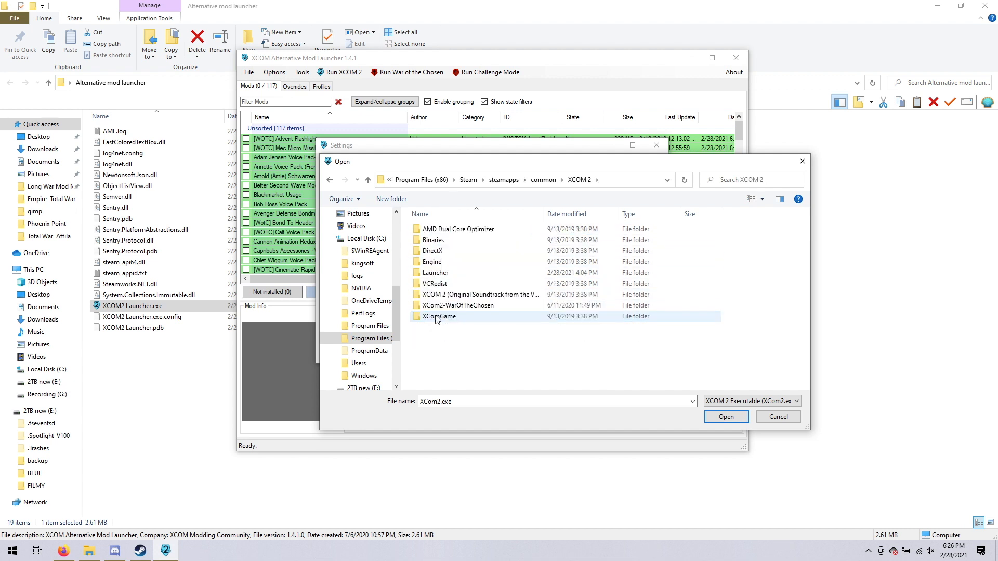
double_click(439, 305)
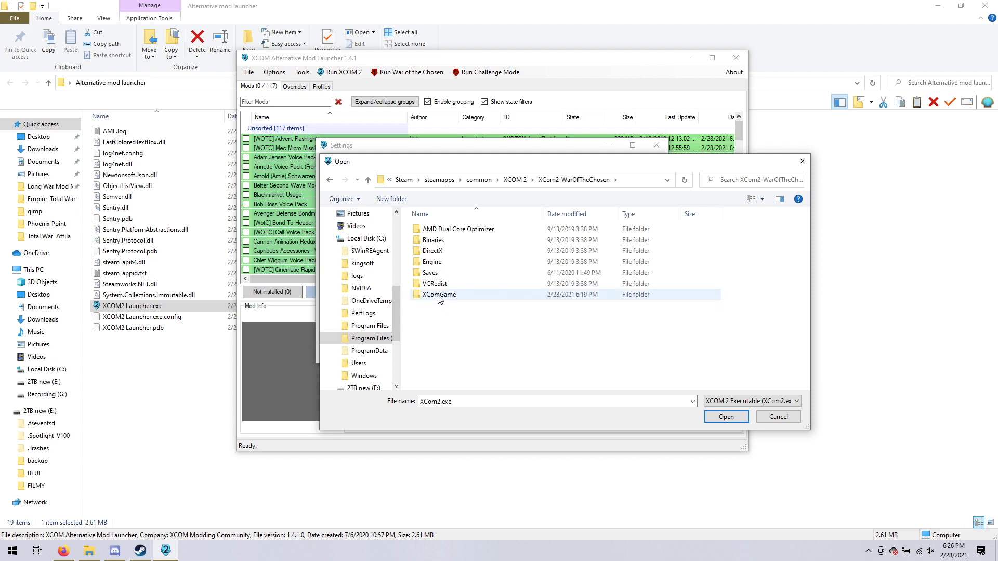
double_click(439, 296)
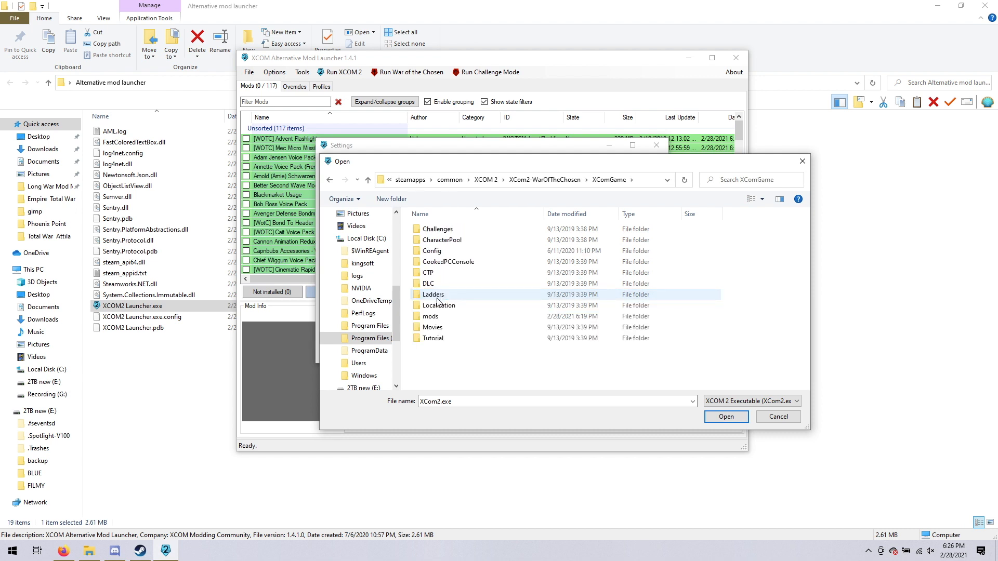
click(430, 318)
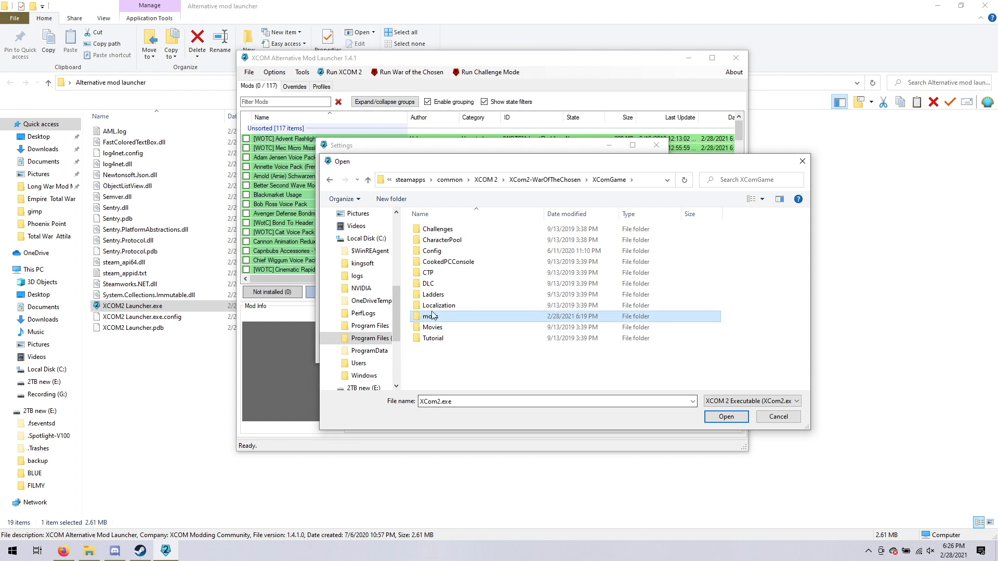
click(802, 161)
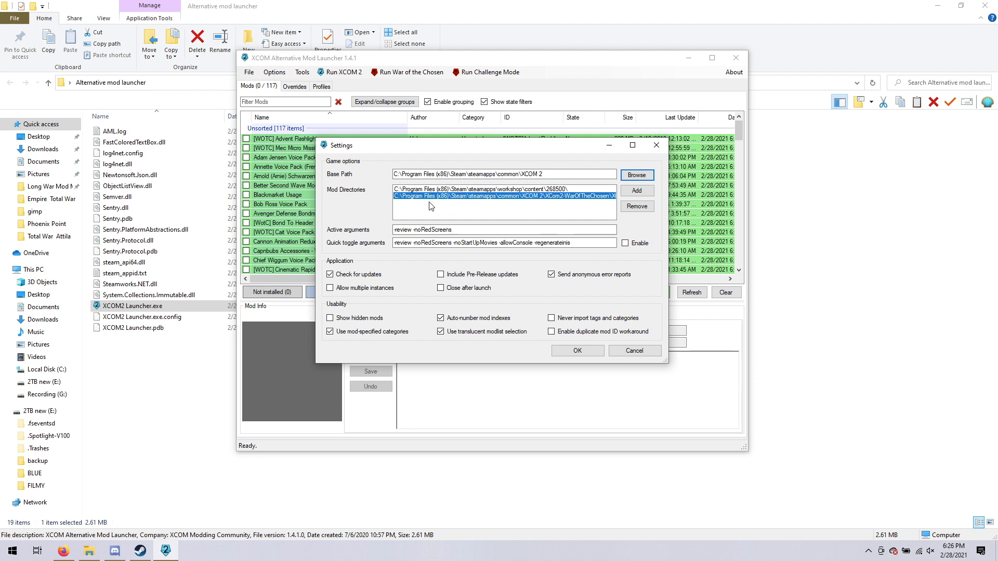
Accept the launcher settings with the update check enabled, and look through the mods flagged as new.
click(330, 275)
click(567, 350)
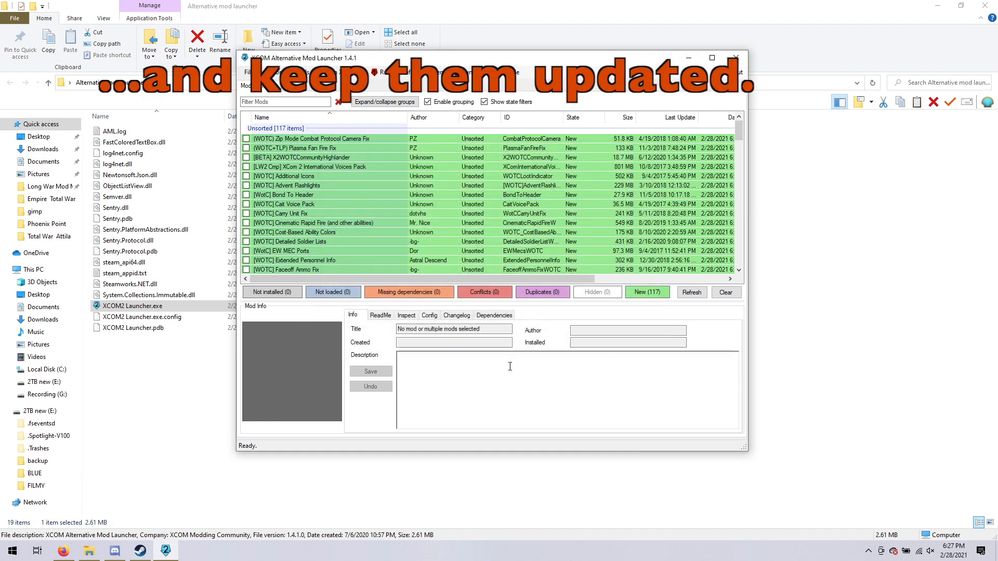
click(640, 294)
click(640, 294)
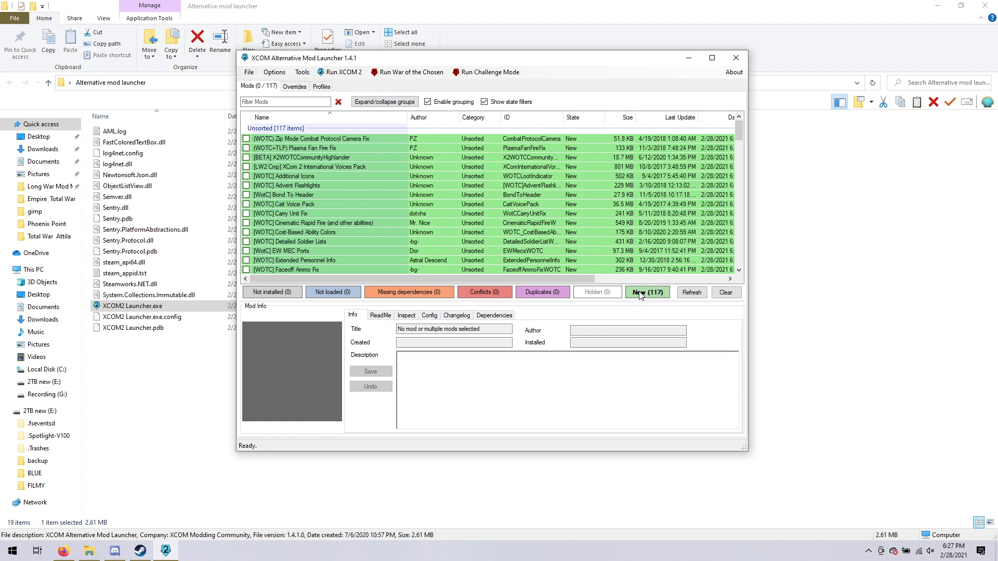
scroll(363, 210, down, 20)
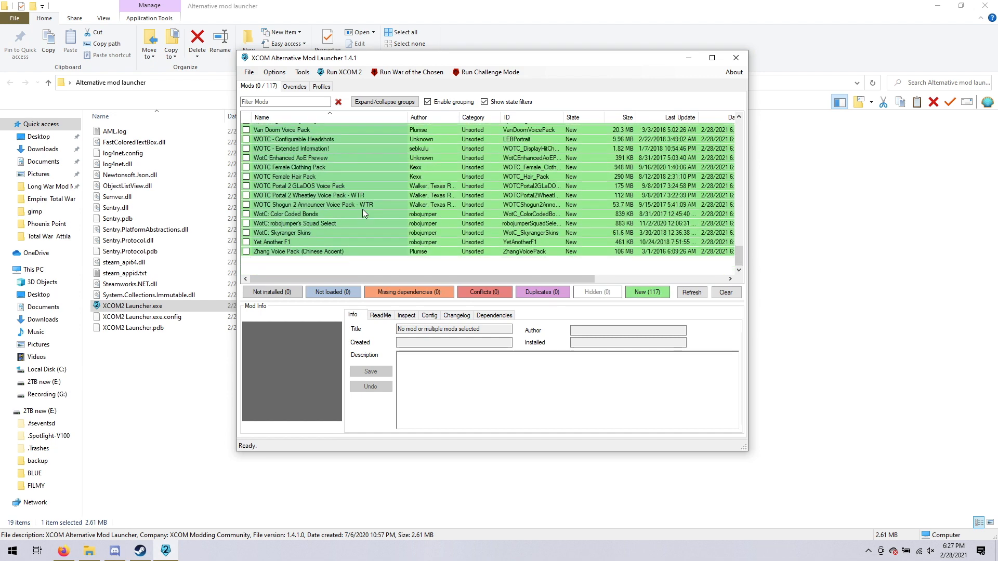
scroll(362, 209, up, 12)
scroll(363, 214, up, 10)
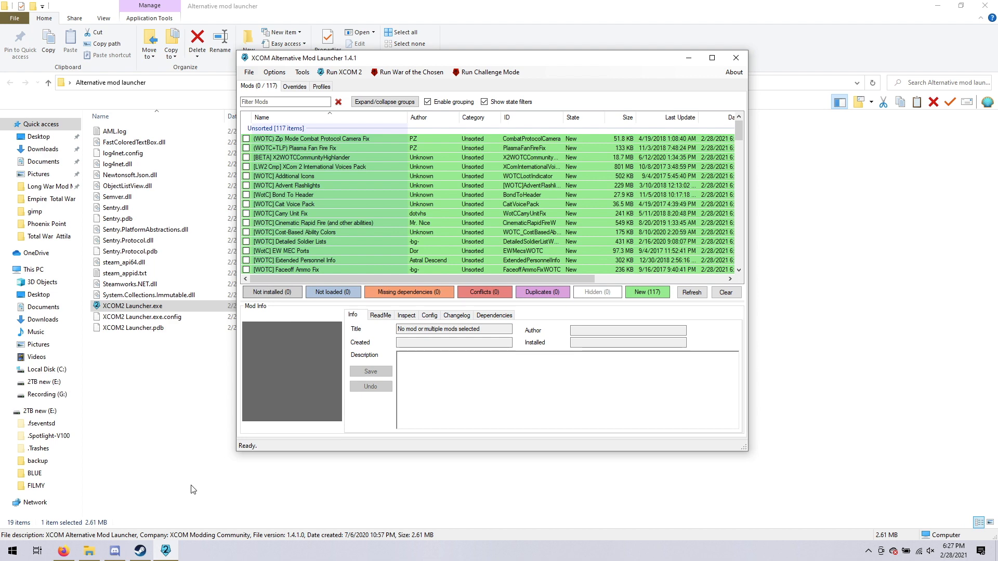
Switch to Steam and open the [LWOTC] Required Mods collection in the XCOM 2 Workshop to review its items.
mouse_move(140, 555)
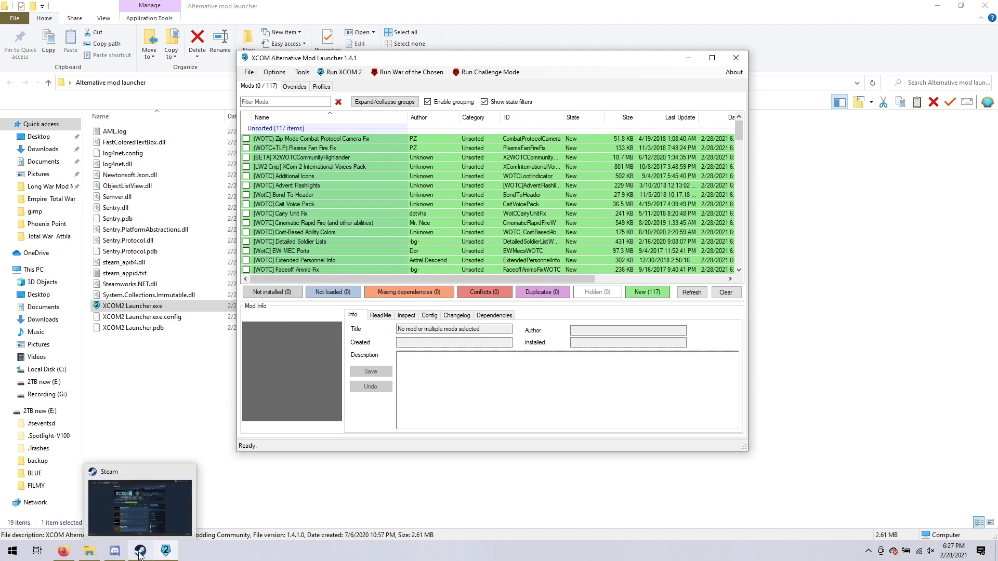
click(139, 554)
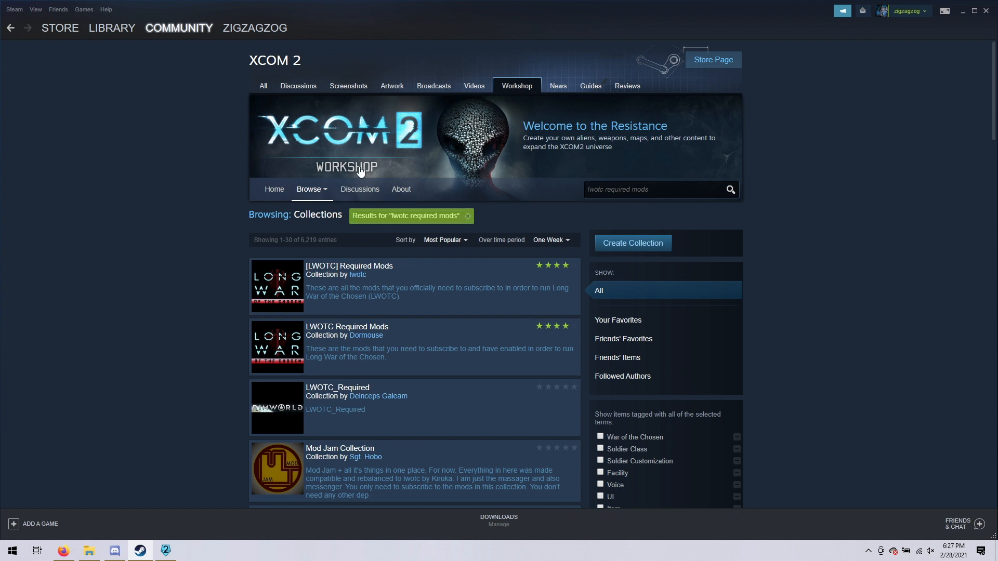
mouse_move(318, 195)
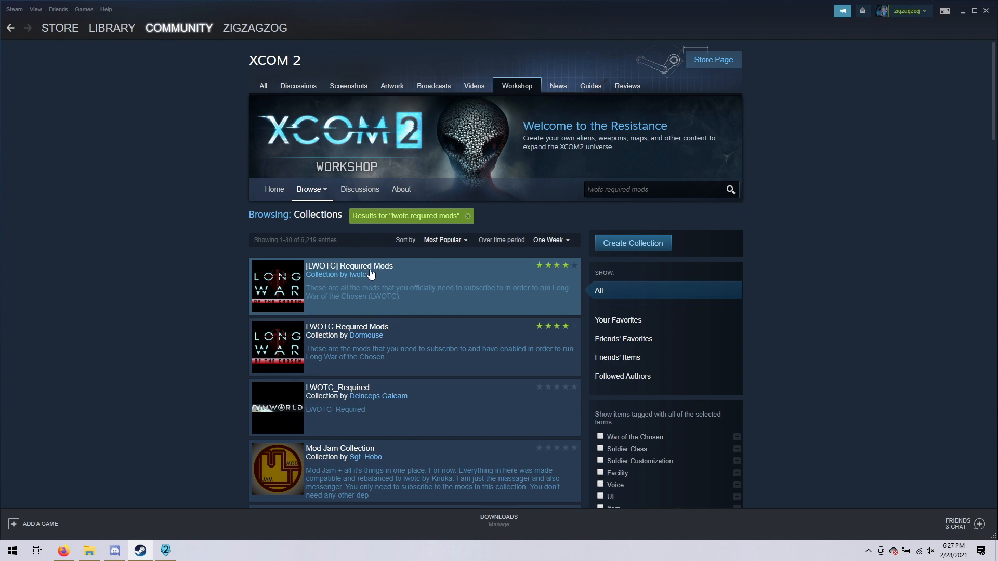
click(281, 280)
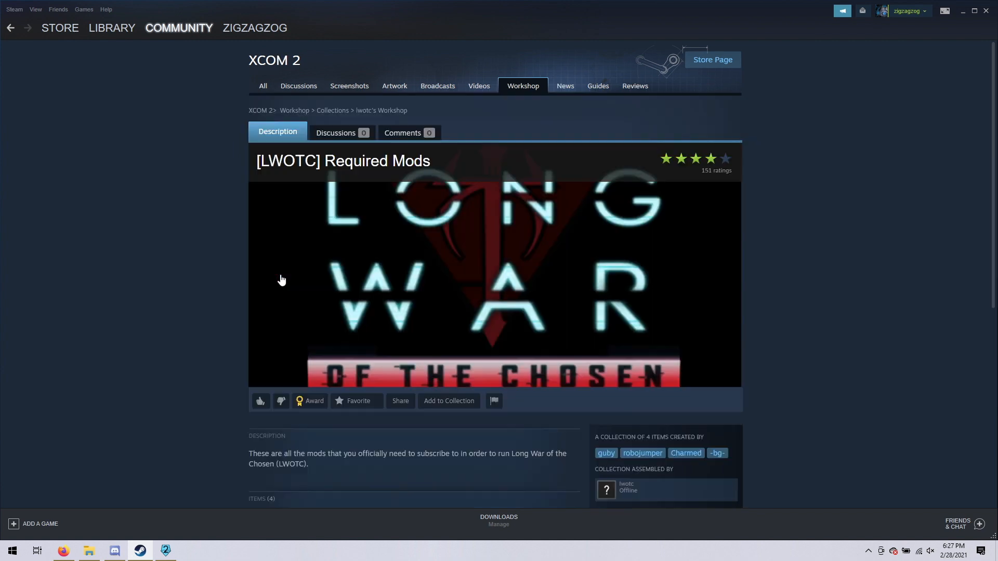
scroll(280, 279, down, 6)
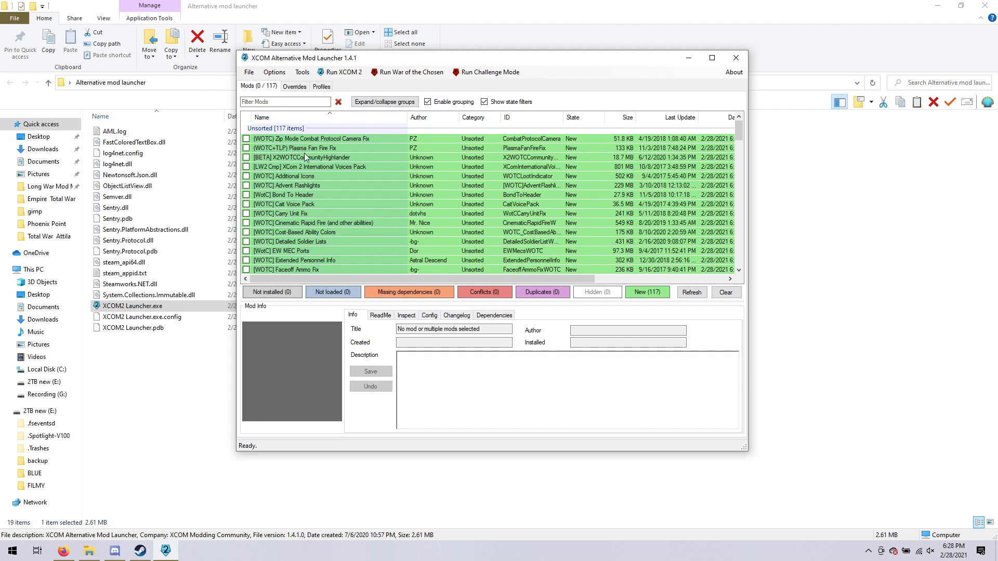
Back in the XCOM Alternative Mod Launcher, enable [BETA] X2WOTCCommunityHighlander and Better Second Wave Mod Support.
click(246, 158)
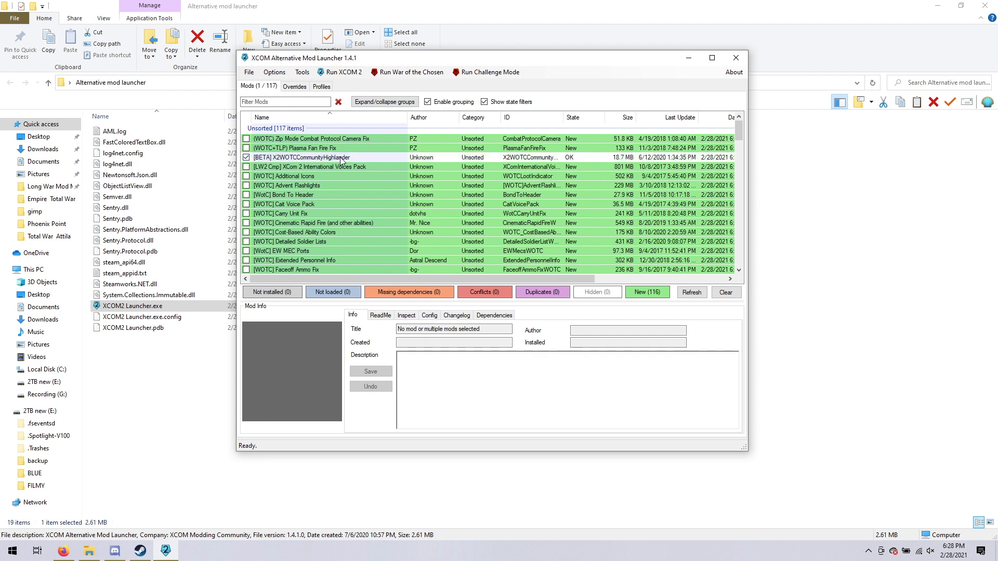
scroll(340, 157, down, 11)
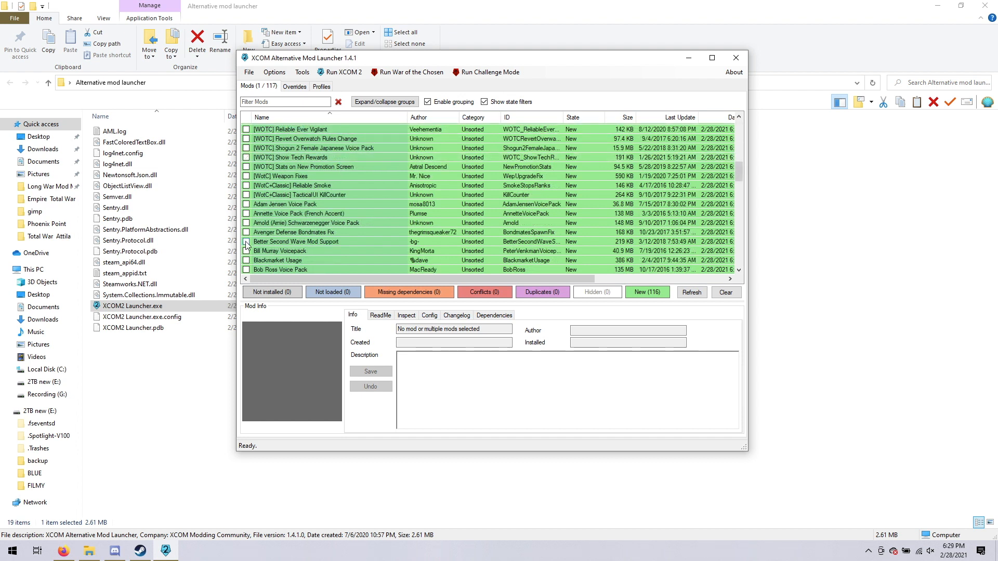
click(247, 242)
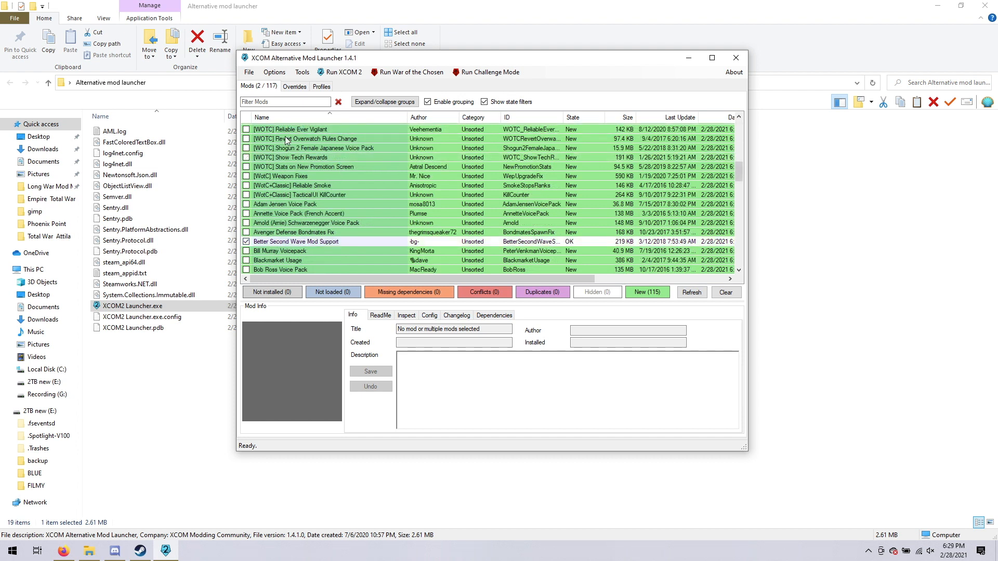
Enable the Long War of the Chosen and WotC: robojumper's Squad Select mods.
scroll(287, 237, down, 2)
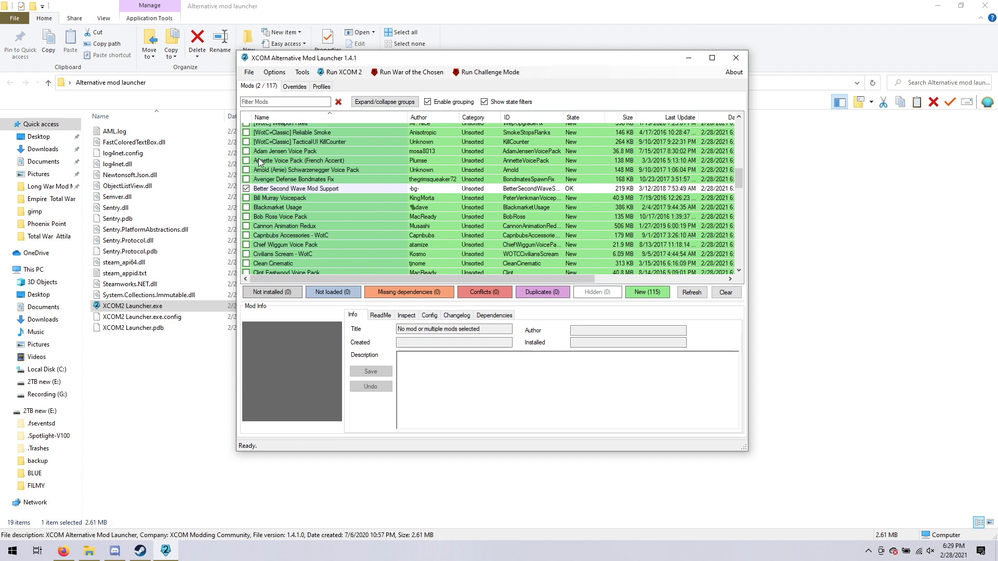
scroll(264, 154, up, 3)
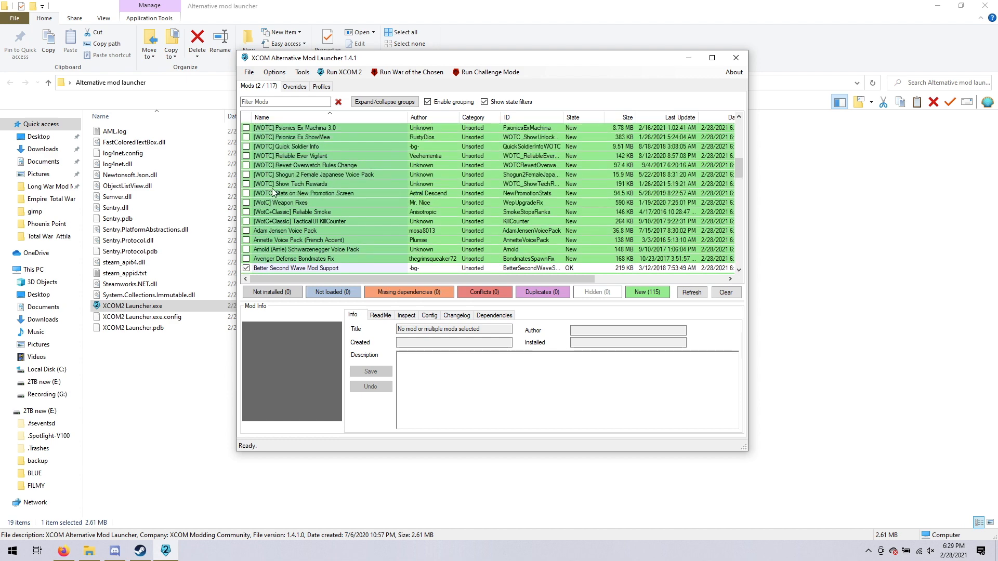
scroll(272, 196, down, 3)
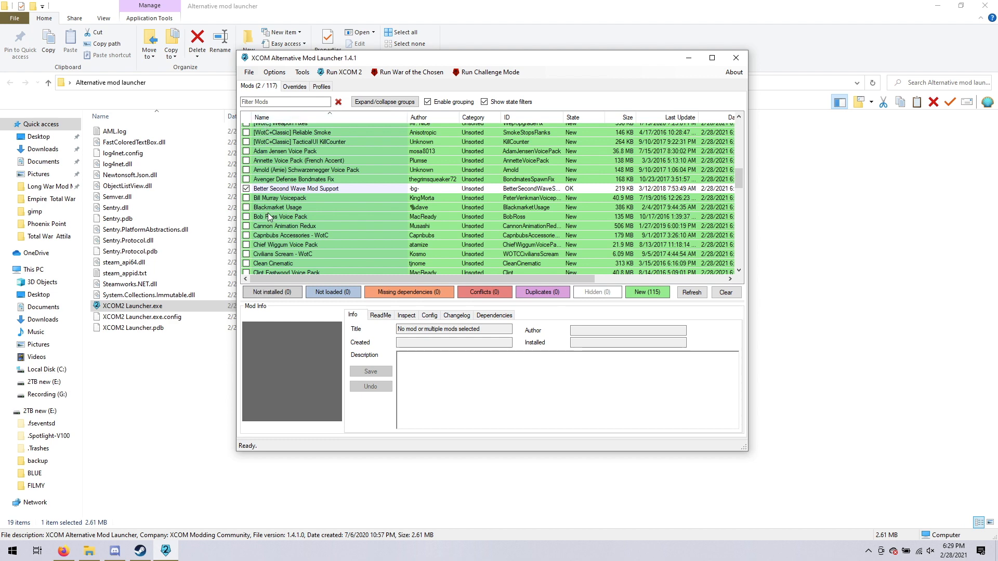
scroll(267, 213, down, 5)
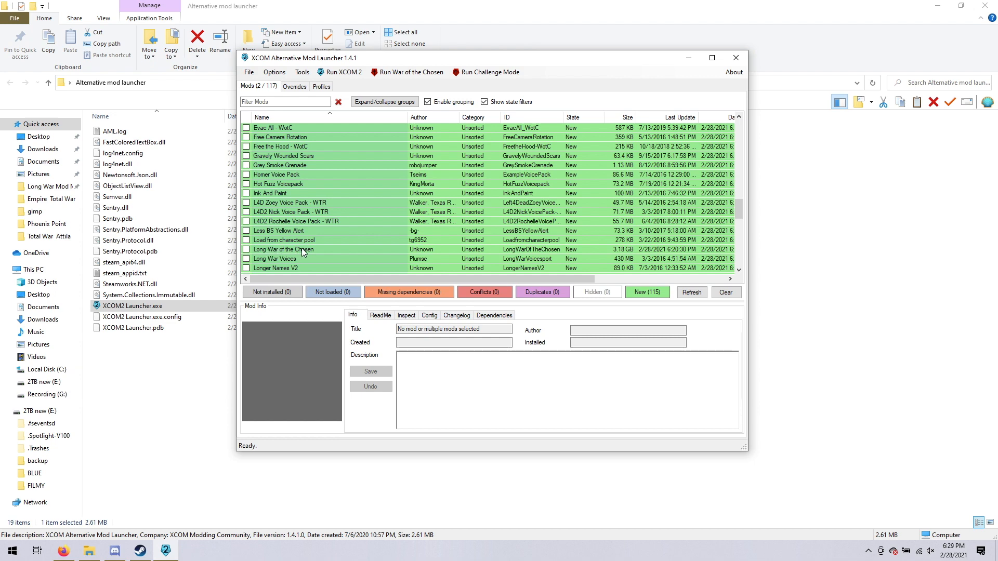
click(246, 250)
scroll(278, 254, down, 15)
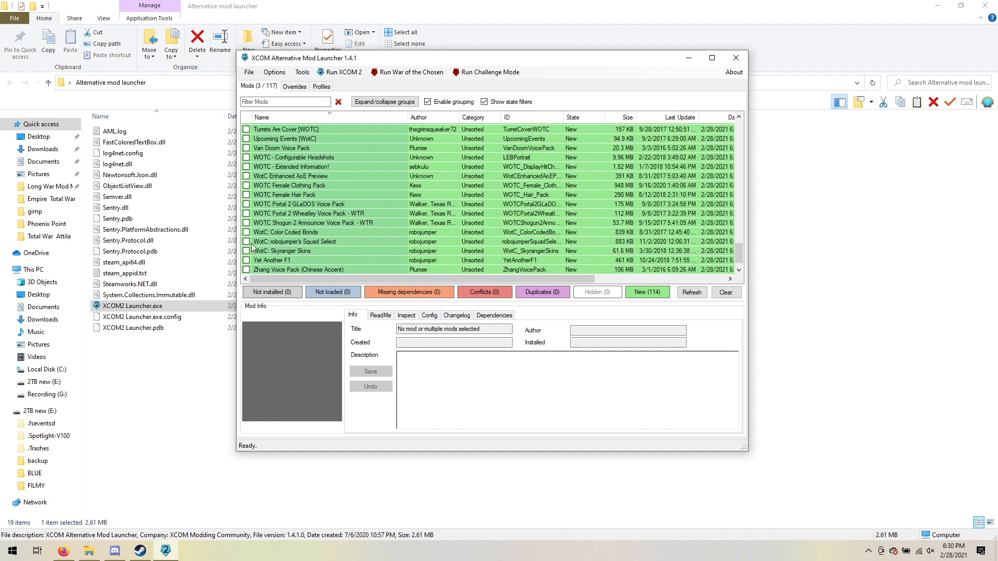
click(246, 241)
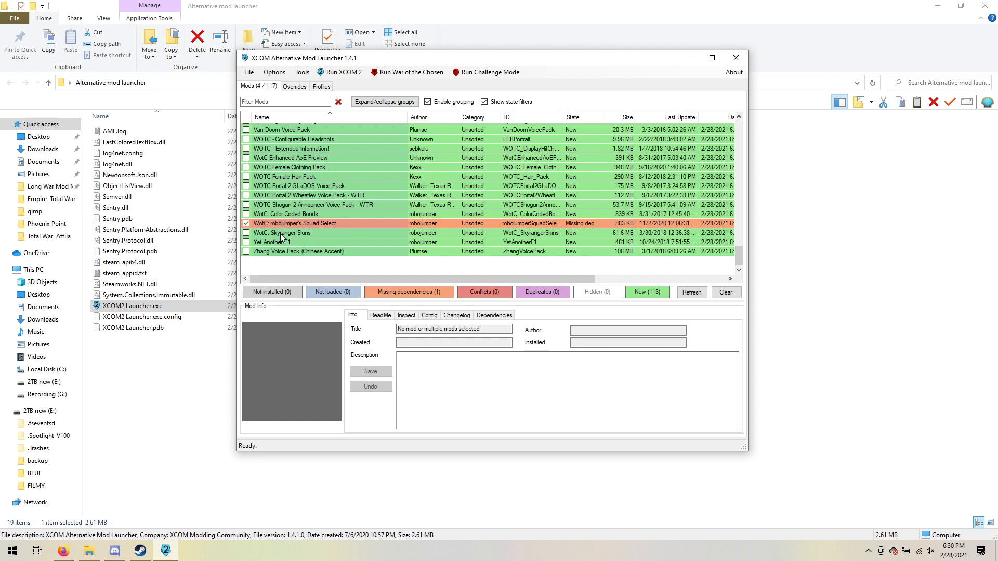
Enable [WOTC] Revert Overwatch Rules Change and [WotC] Mod Config Menu, and recheck the enabled mods in the list.
scroll(282, 237, up, 20)
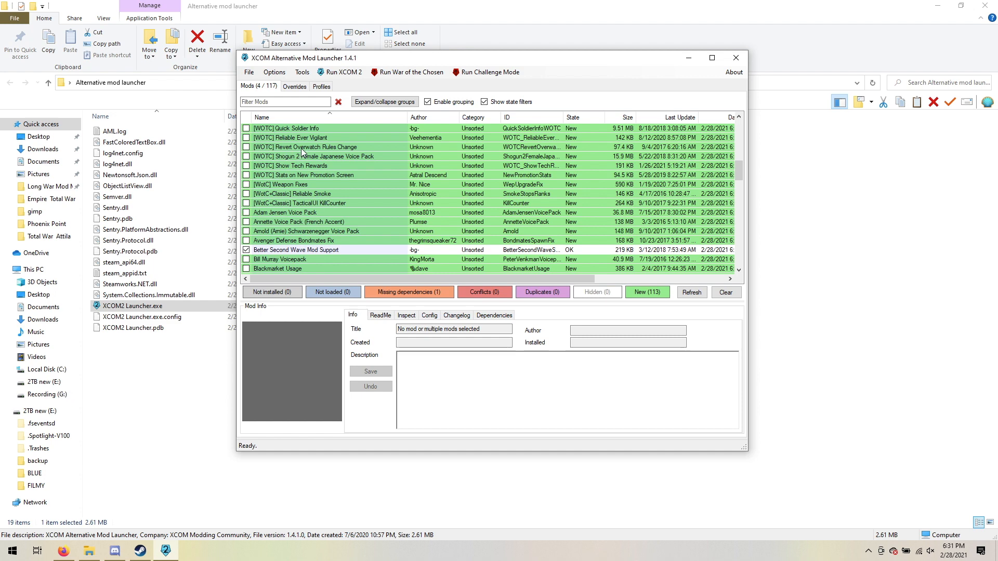
click(246, 147)
scroll(255, 172, up, 4)
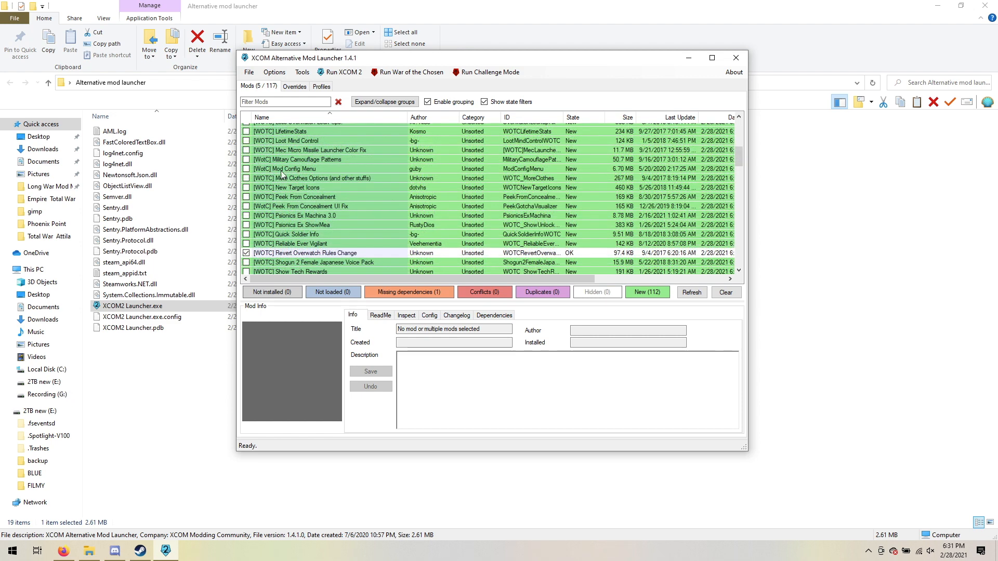
click(246, 169)
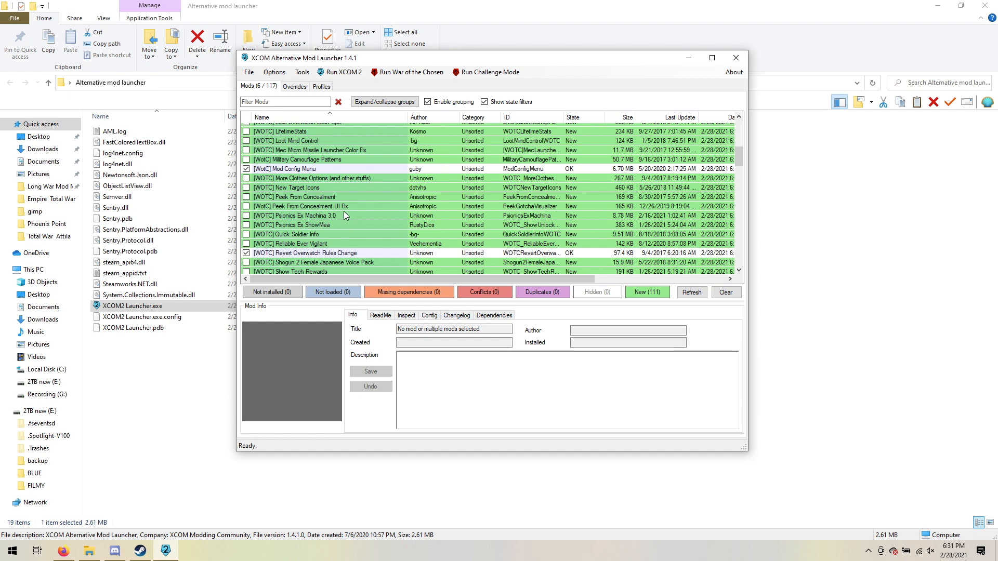
scroll(344, 211, up, 8)
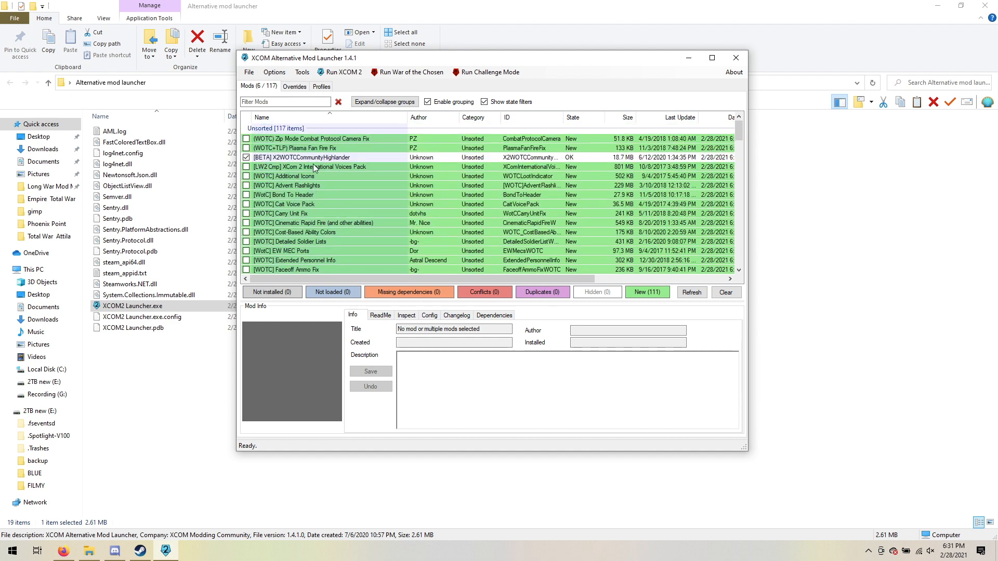
scroll(315, 169, down, 3)
scroll(314, 169, down, 3)
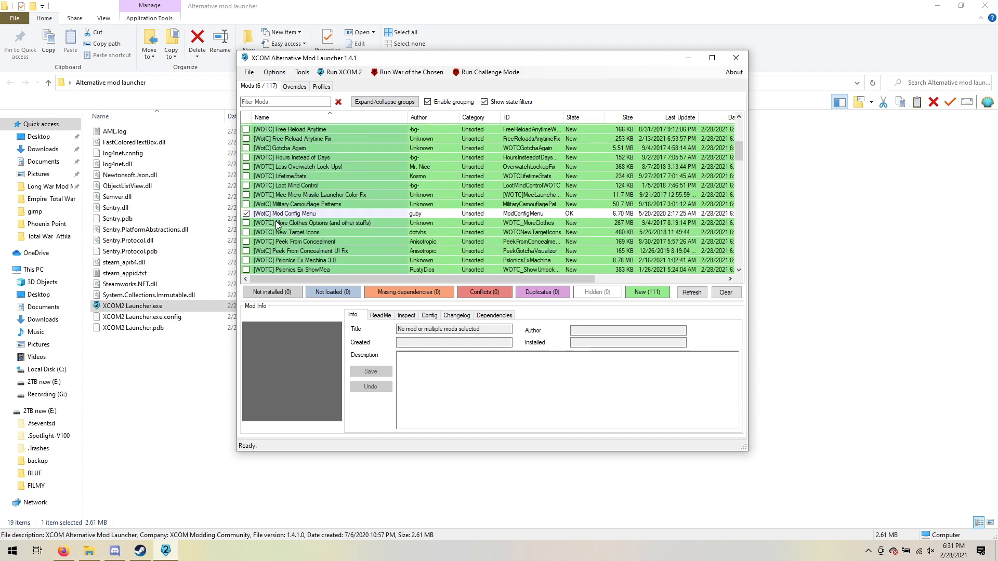
scroll(284, 188, down, 4)
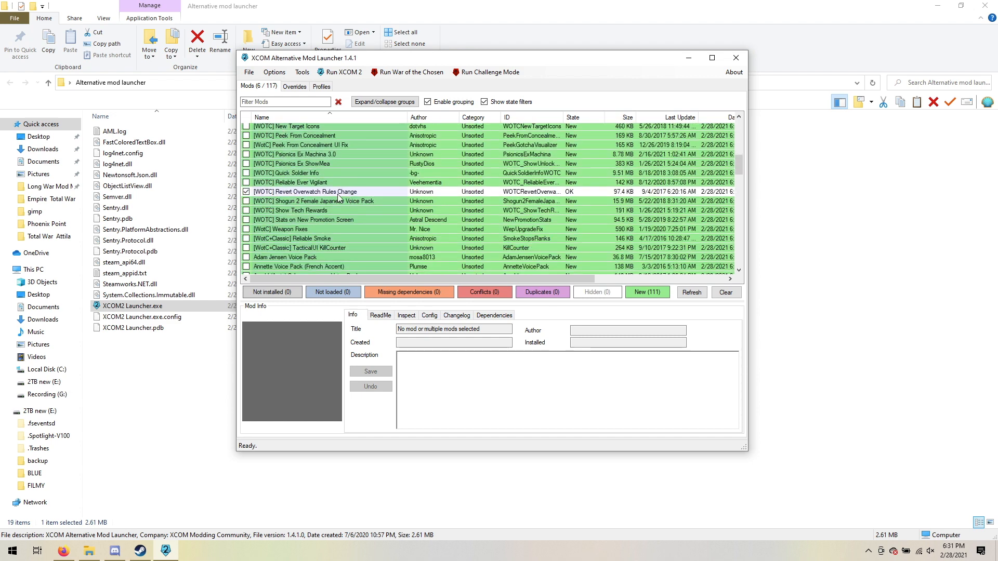
Look through the rest of the mod list to check which required mods are enabled.
scroll(293, 184, down, 4)
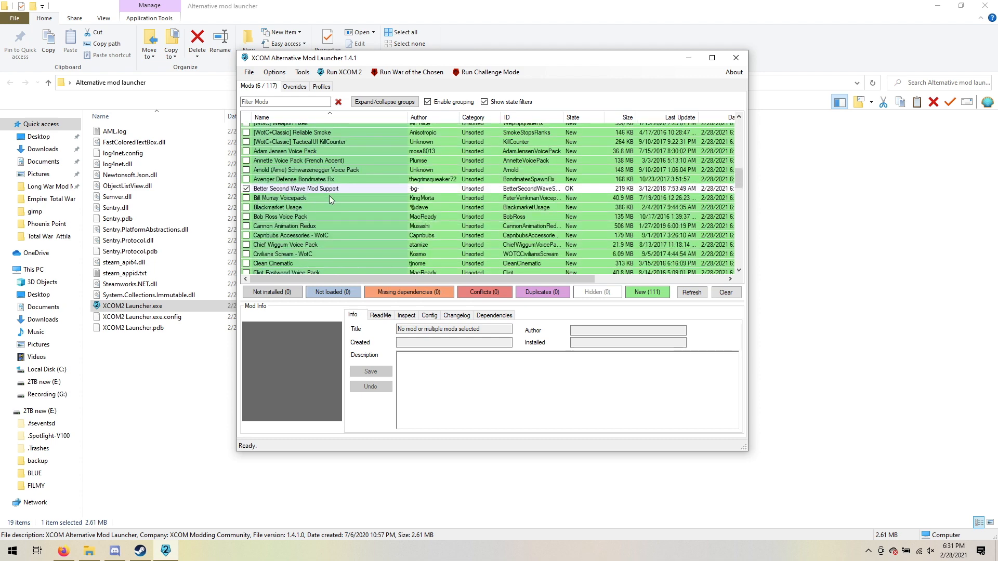
scroll(311, 196, down, 10)
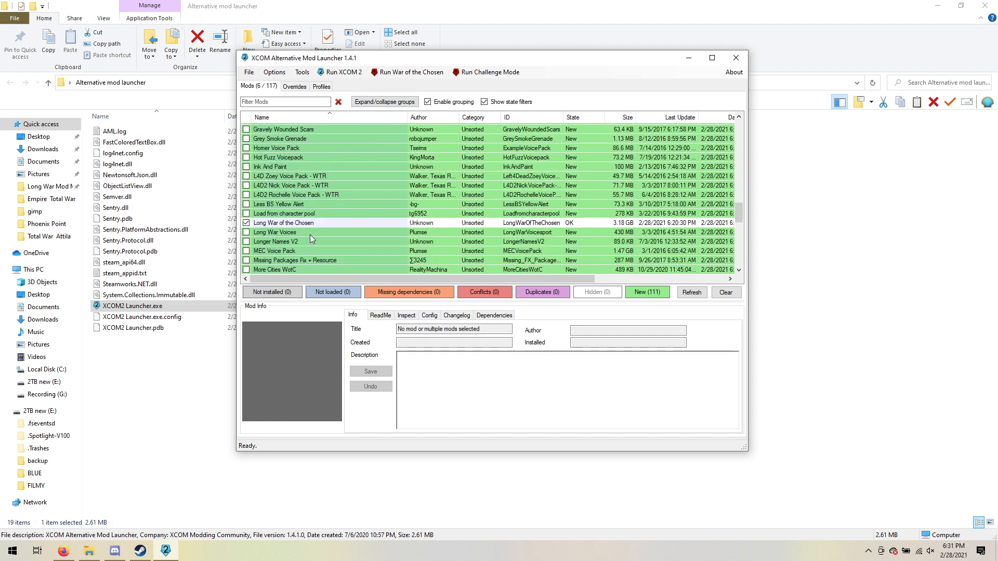
scroll(310, 237, down, 7)
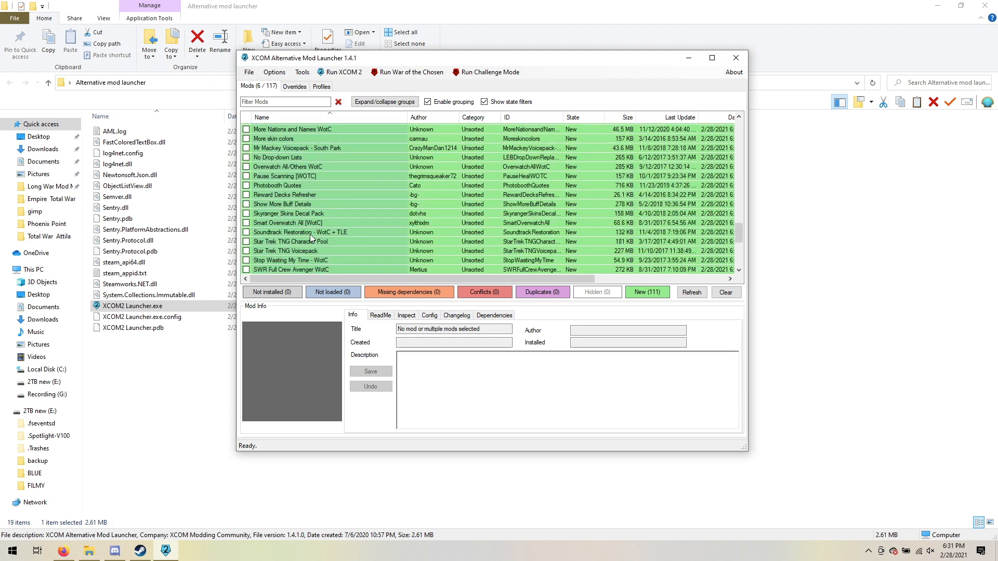
scroll(311, 238, down, 3)
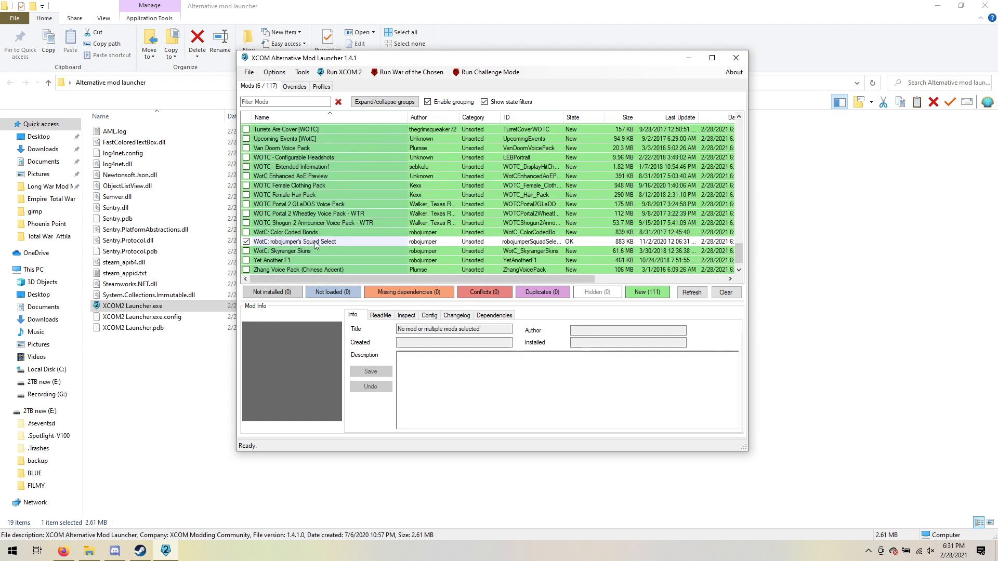
scroll(315, 242, down, 1)
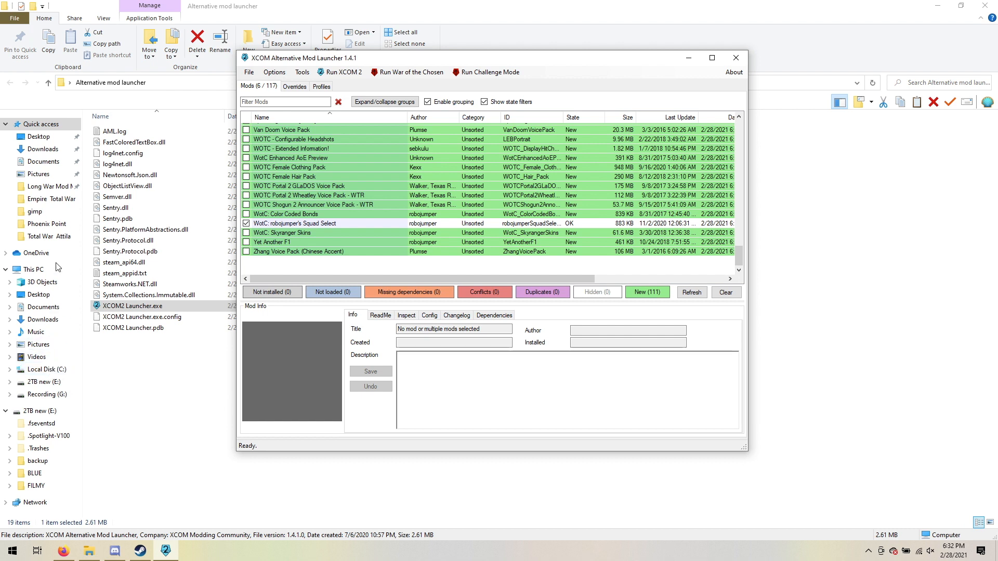
Switch to File Explorer and delete XComEngine.ini and XComModOptions.ini from Documents\My Games\XCOM2\XComGame\Config.
click(50, 165)
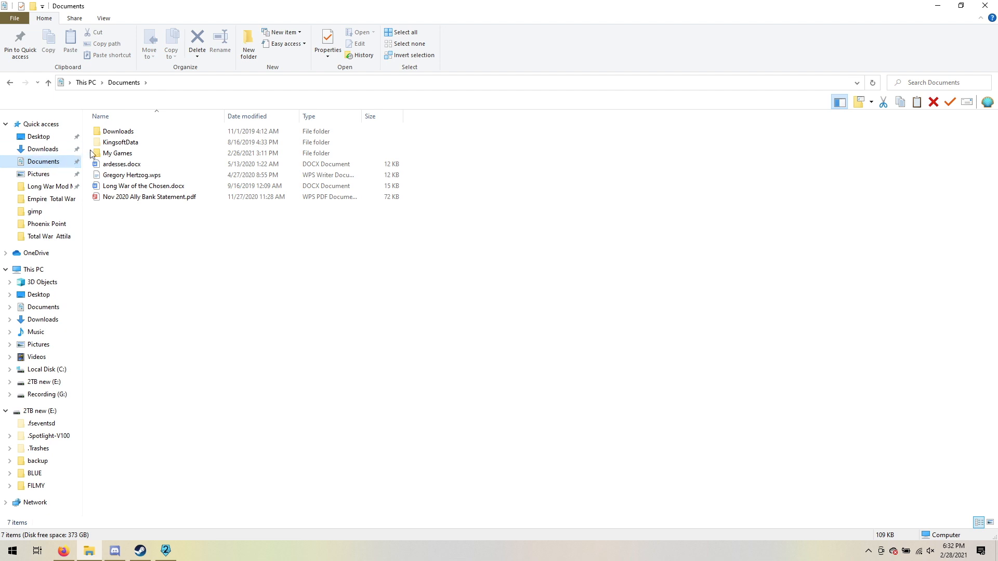
double_click(110, 156)
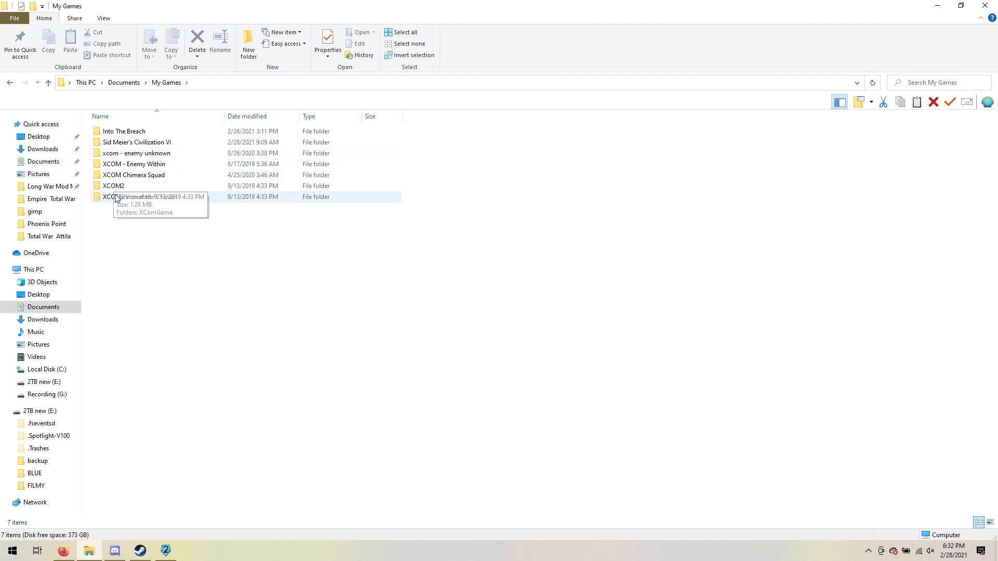
double_click(113, 187)
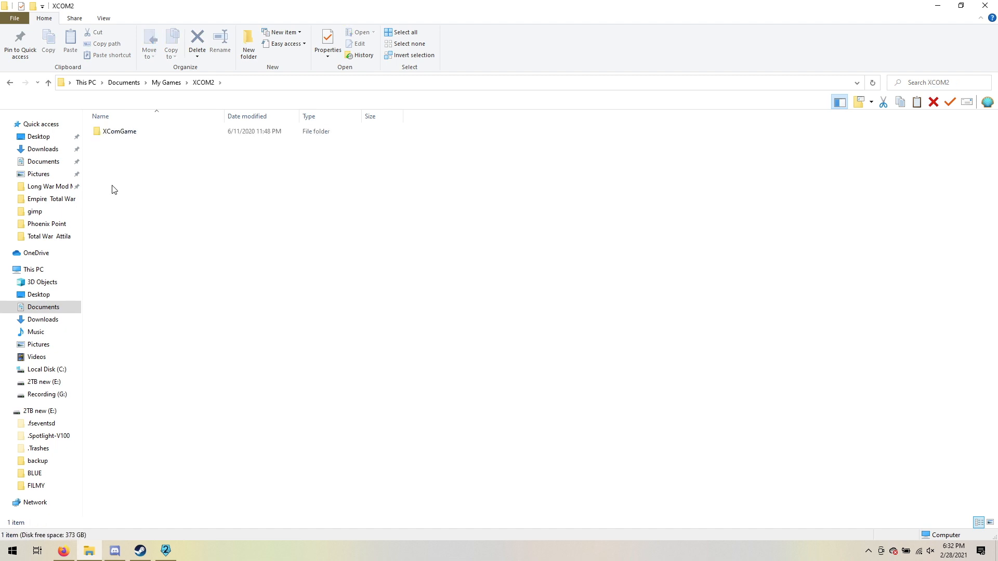
double_click(115, 133)
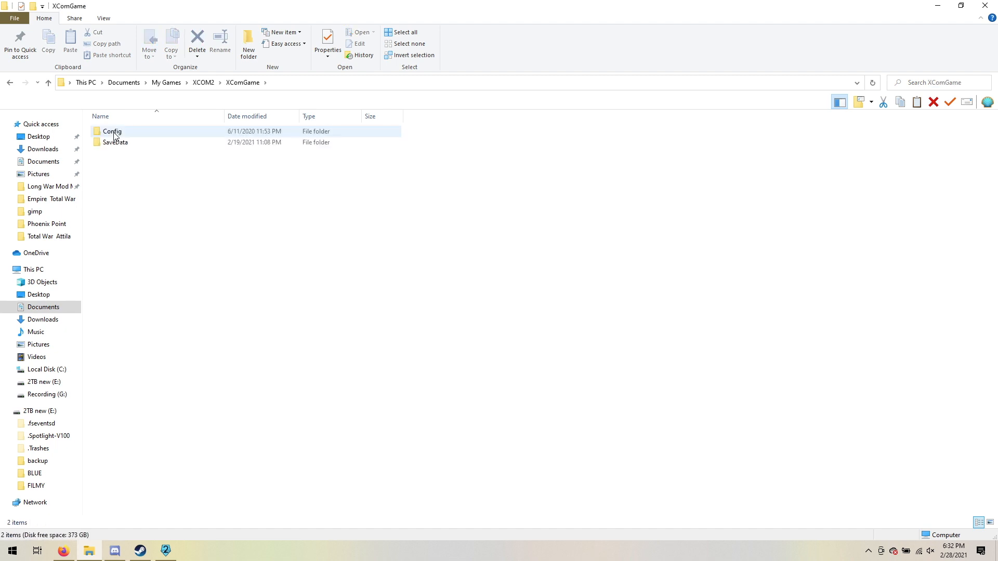
double_click(112, 132)
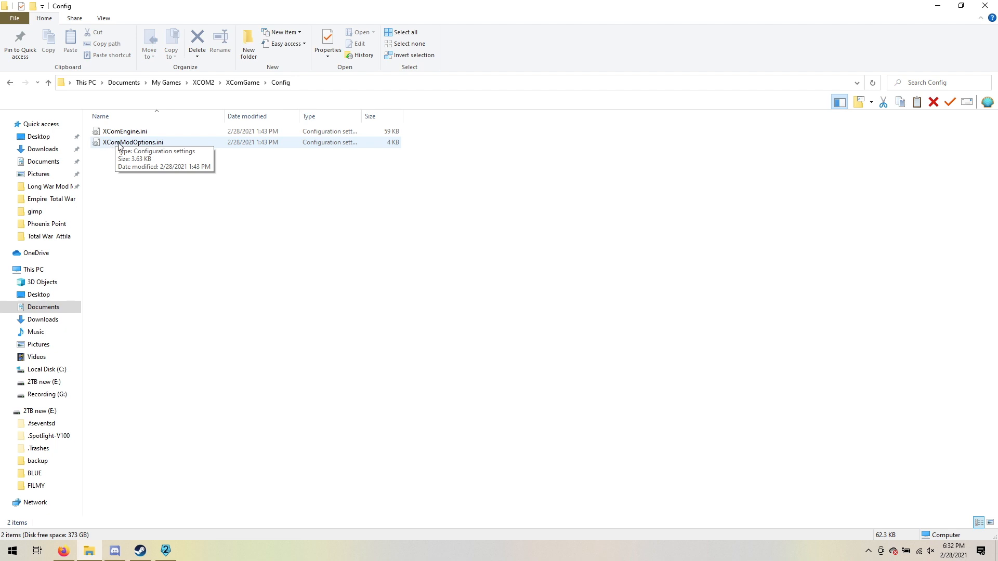
key(ctrl+a)
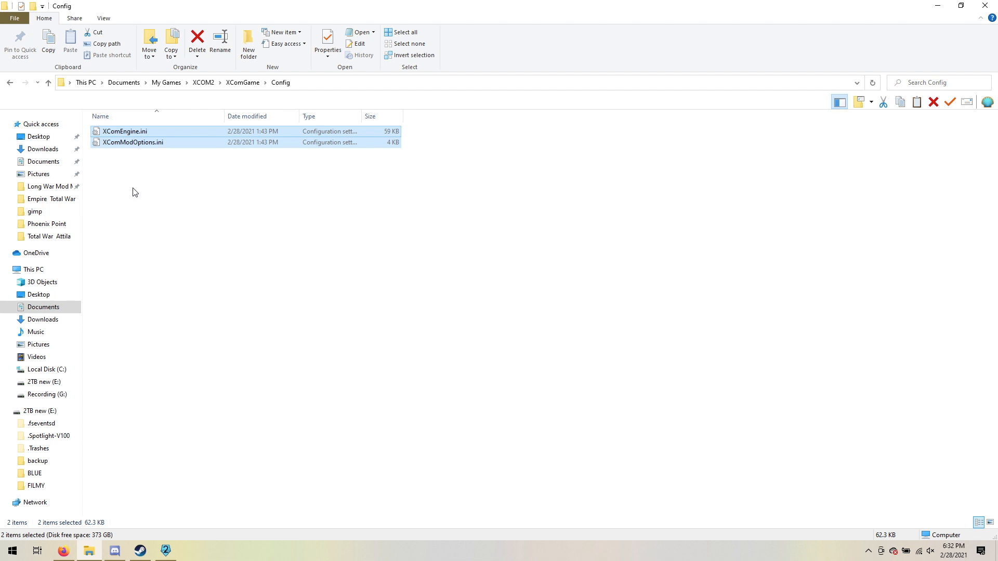
key(Delete)
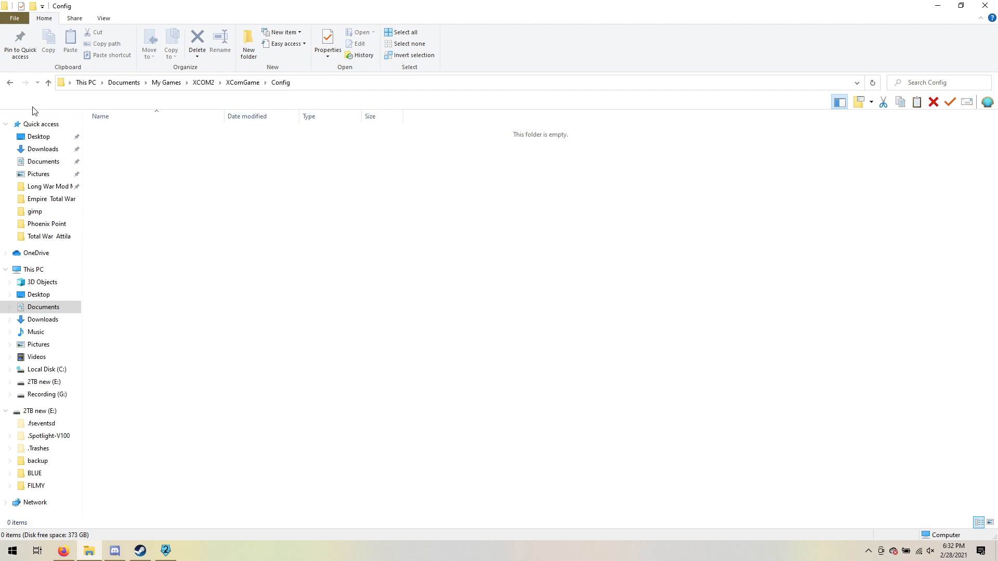
click(9, 83)
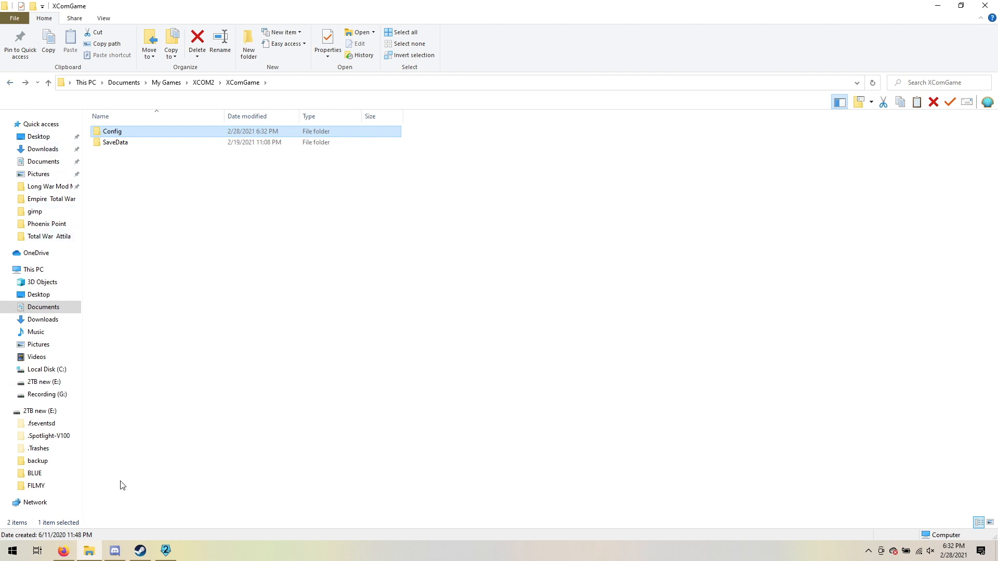
Run War of the Chosen from the XCOM Alternative Mod Launcher and start a Long War (LWOTC) campaign on Commander difficulty with the default narrative content.
click(165, 551)
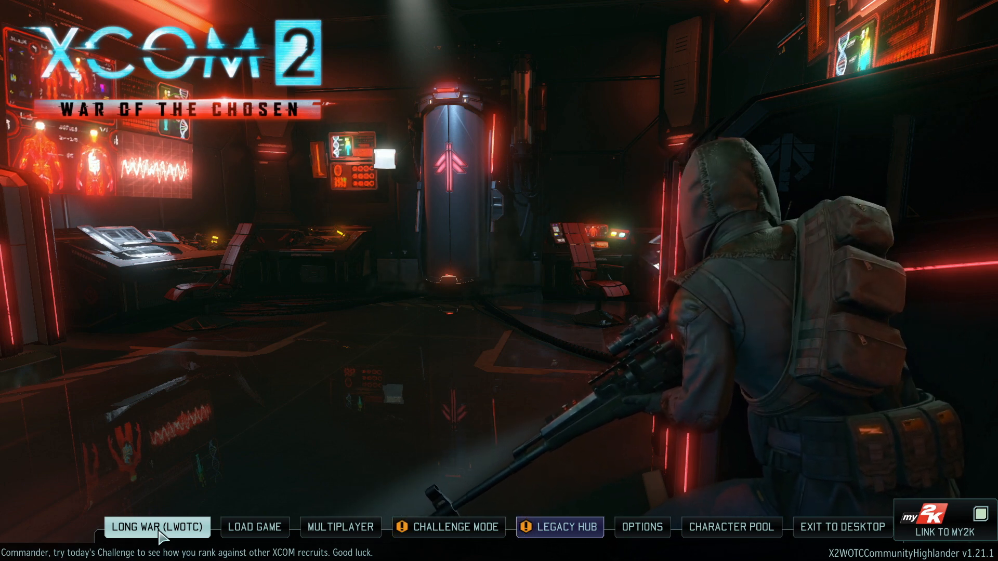
click(158, 529)
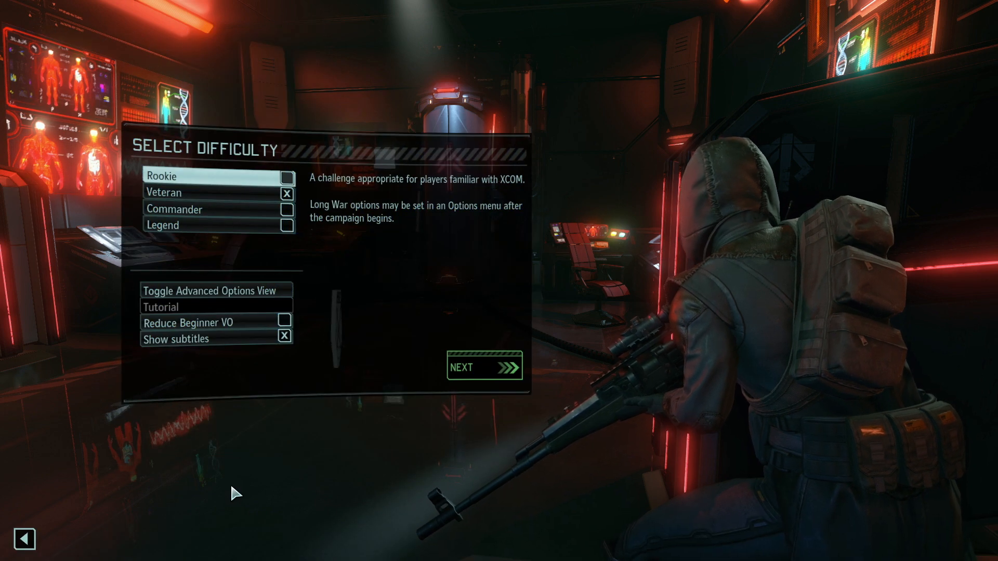
click(285, 211)
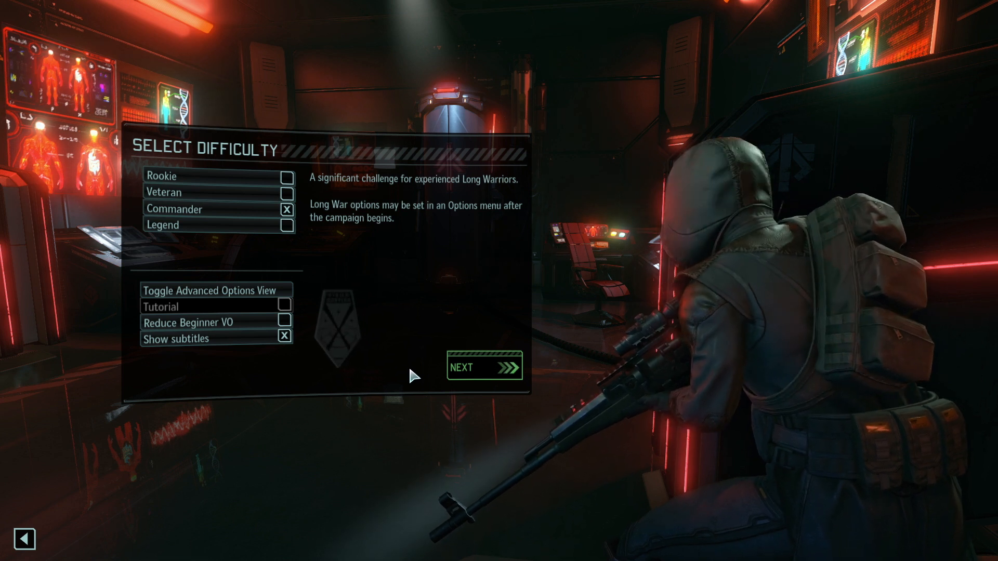
click(486, 369)
click(381, 303)
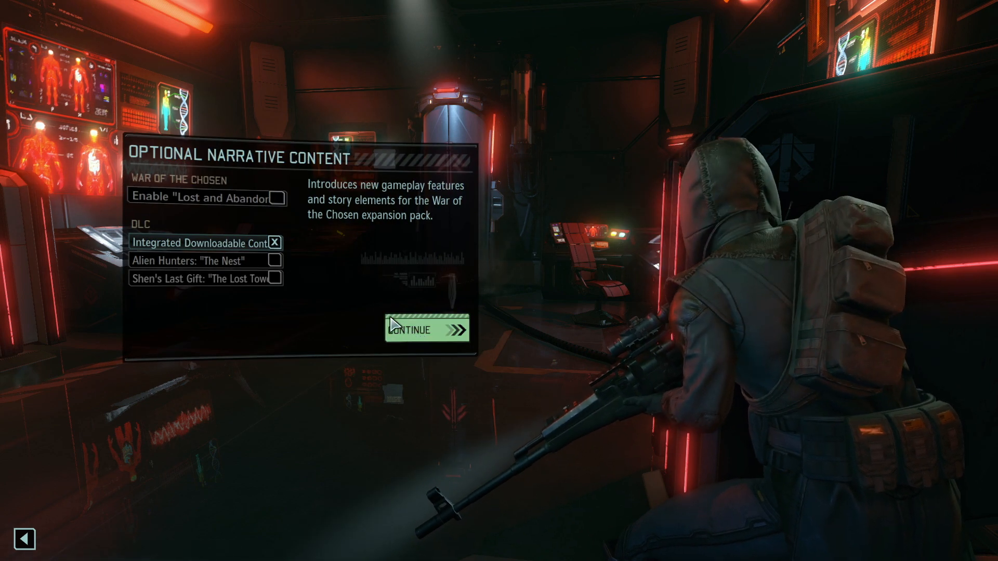
click(391, 325)
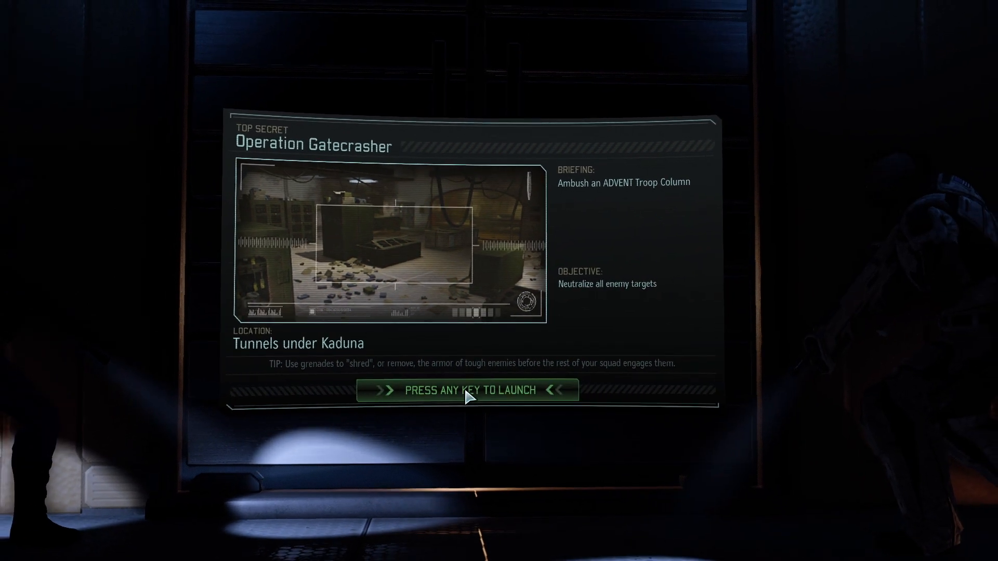
Launch Operation Gatecrasher, switch to another soldier, and dismiss the mission and Reaper Shadow messages.
click(466, 392)
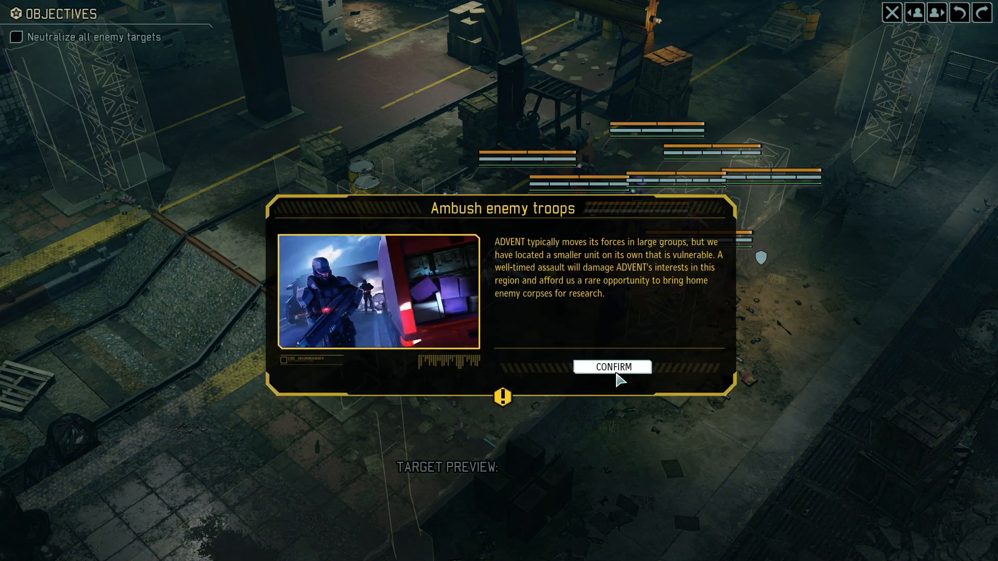
click(609, 371)
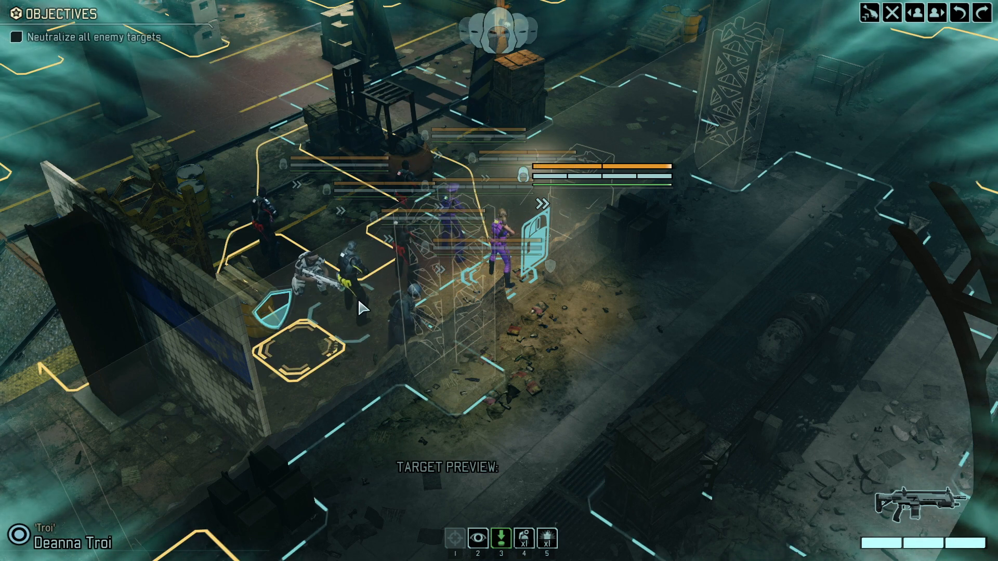
key(Tab)
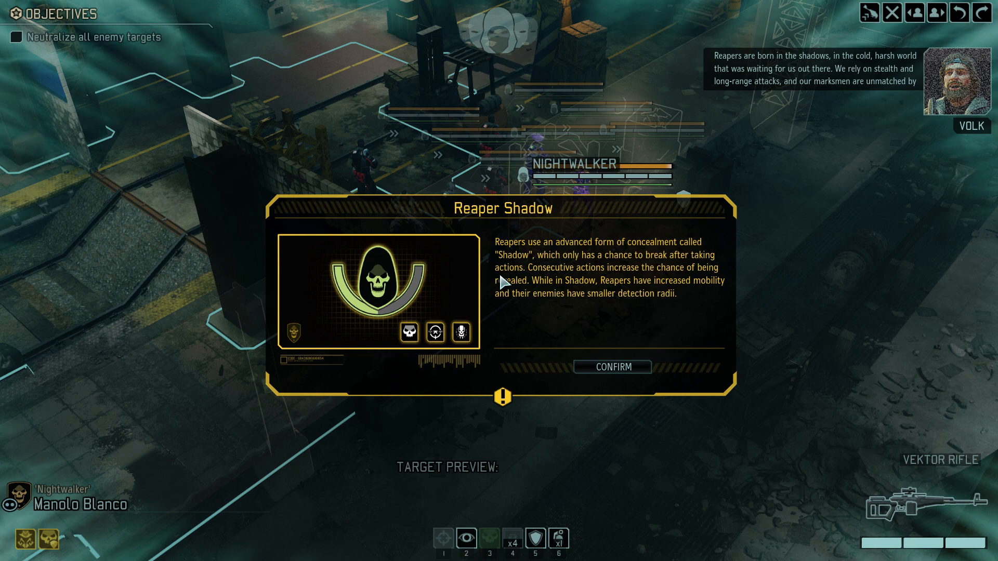
click(614, 367)
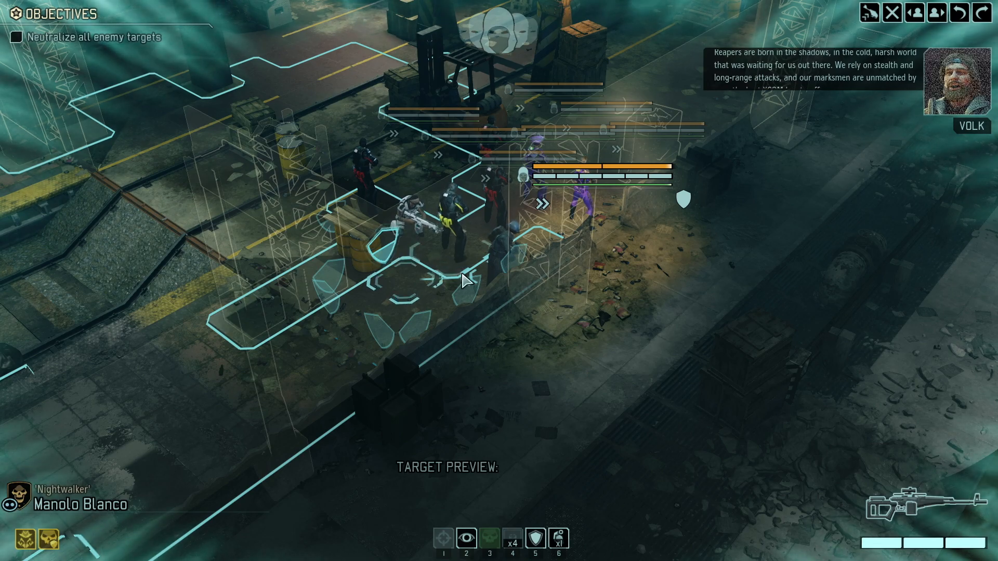
click(462, 280)
Quit the running mission to the desktop.
key(Escape)
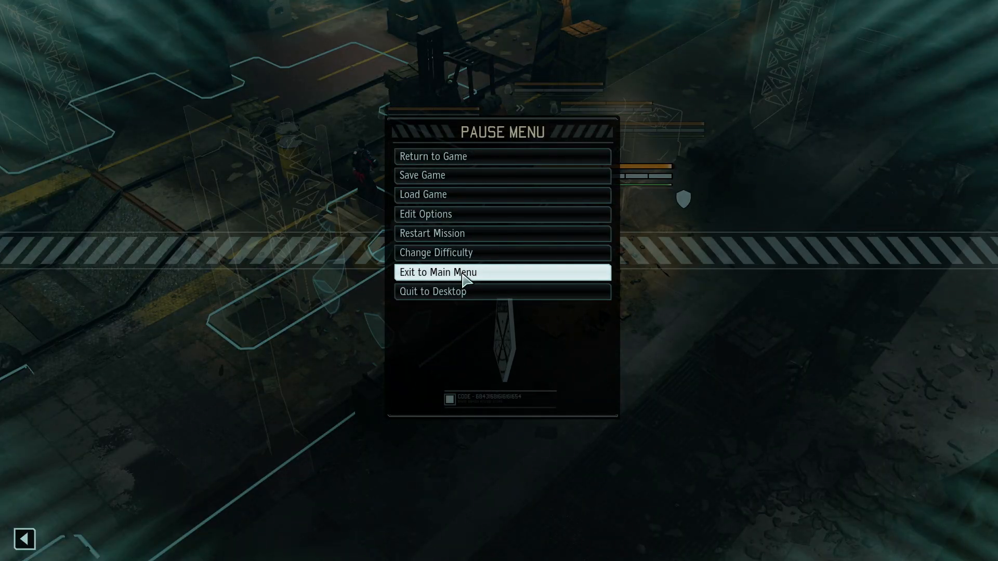
click(445, 297)
click(527, 320)
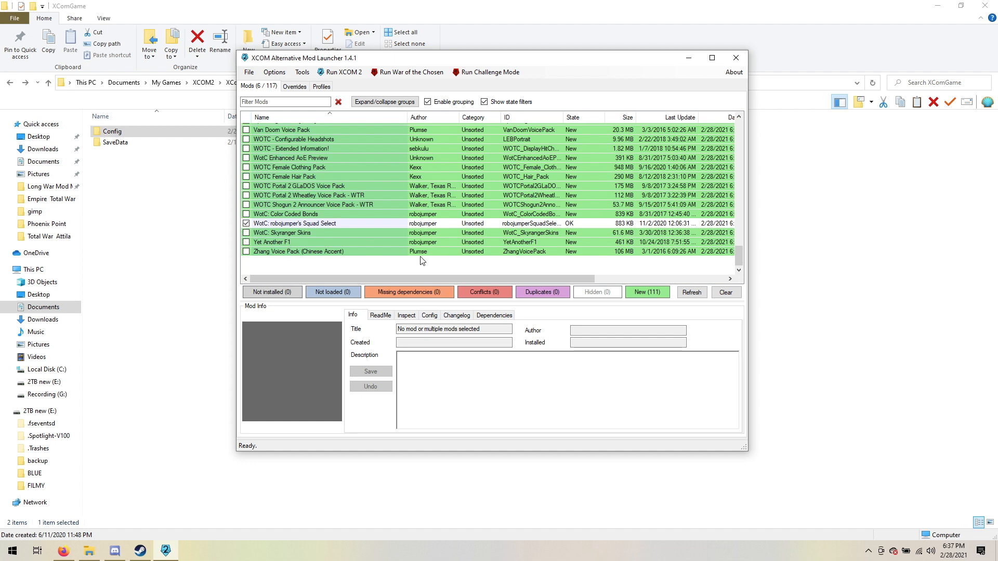
Enable all remaining mods in the Alternative Mod Launcher's Unsorted group.
drag(737, 255, 743, 135)
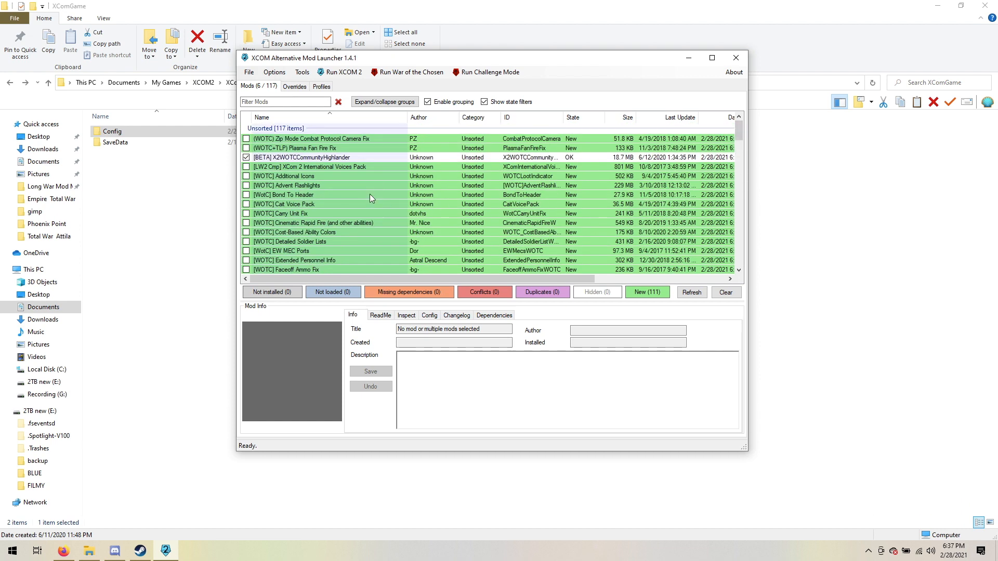
drag(738, 127, 748, 103)
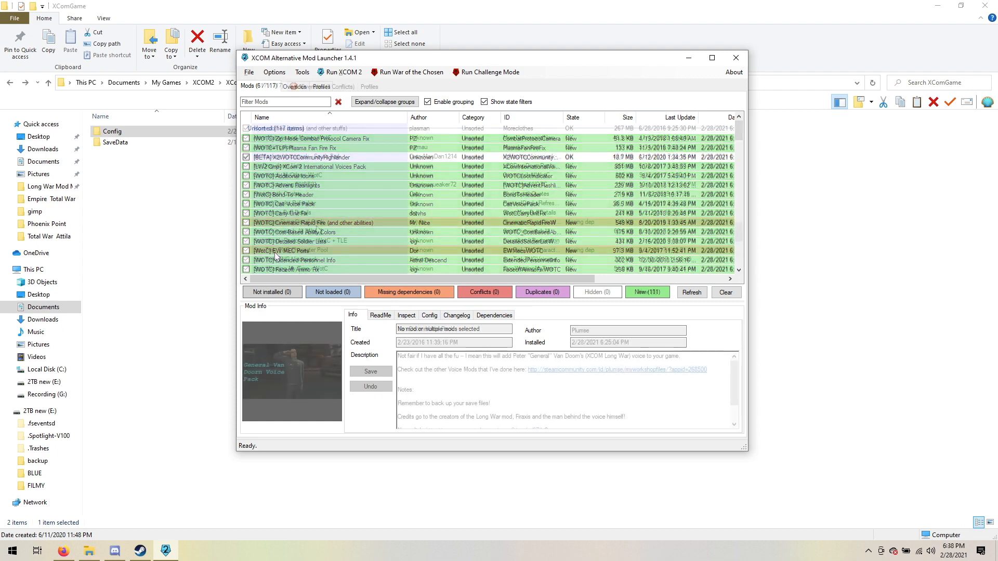
click(318, 230)
scroll(318, 231, up, 3)
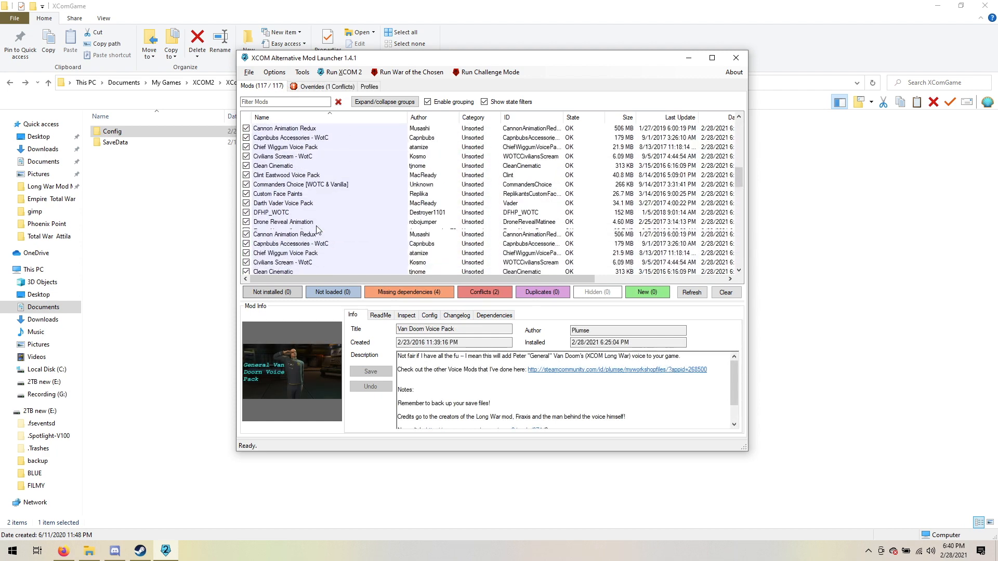
scroll(318, 230, up, 10)
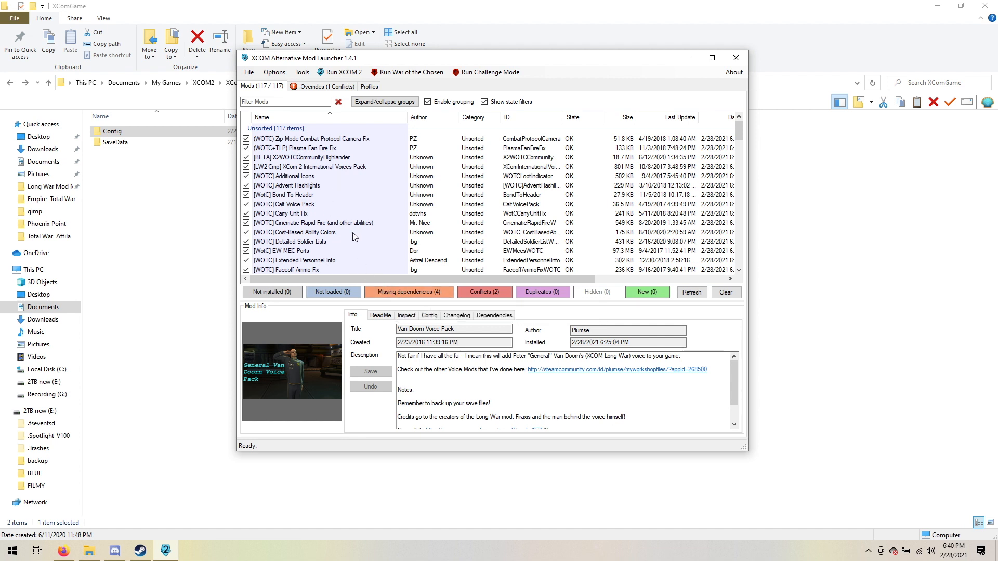
Filter the list to mods with conflicts or missing dependencies, and inspect [WotC] Peek From Concealment UI Fix and Skyranger Skins Decal Pack.
click(477, 292)
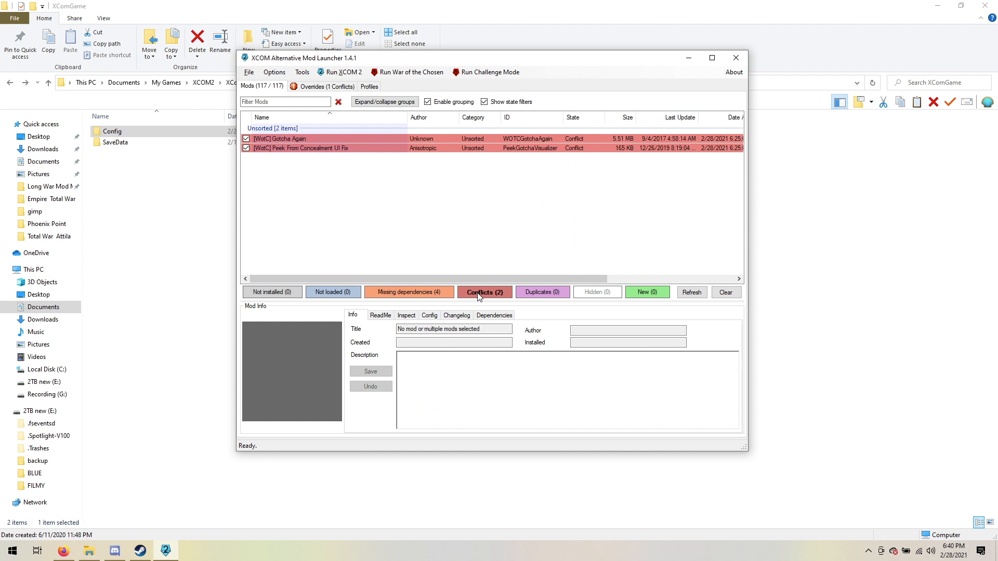
click(280, 150)
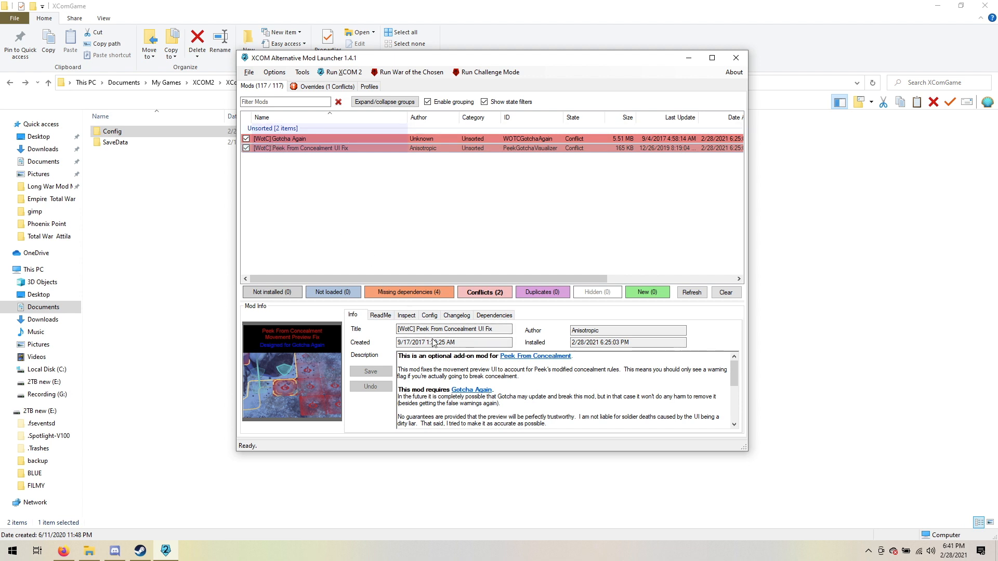
scroll(461, 387, down, 5)
scroll(459, 387, up, 5)
click(392, 294)
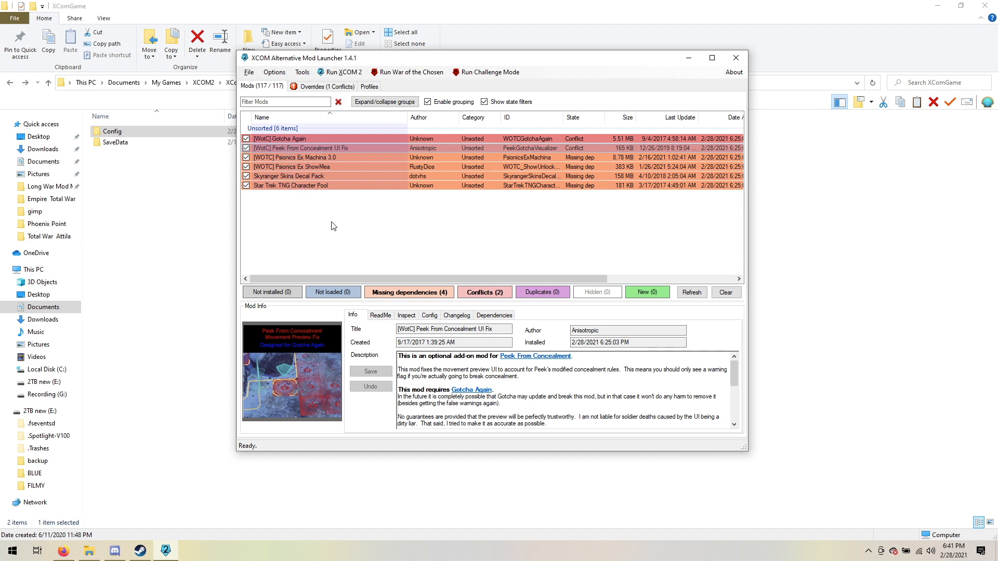
click(296, 176)
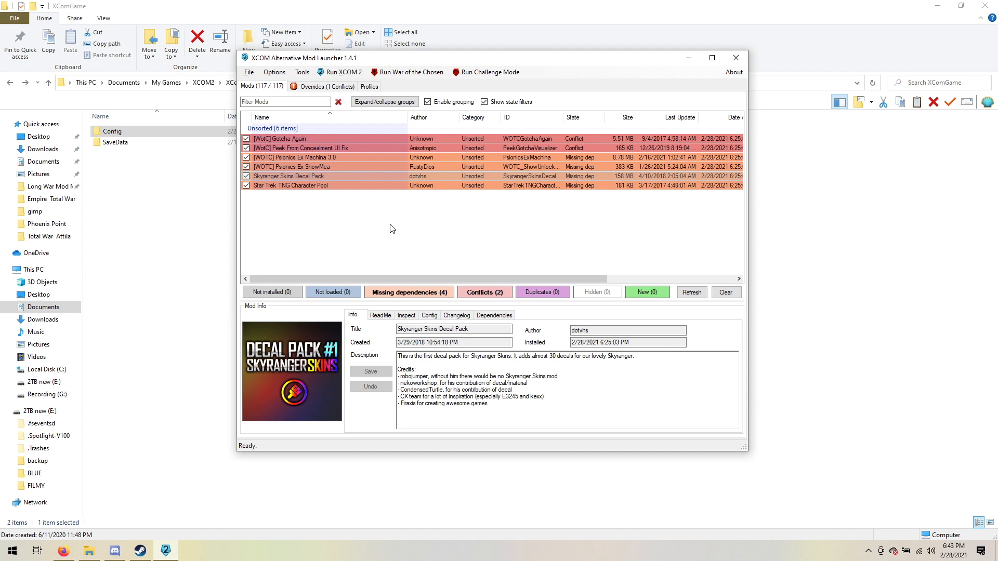
Run War of the Chosen and enable Show Aim Assist in the Extended Information mod settings.
click(397, 72)
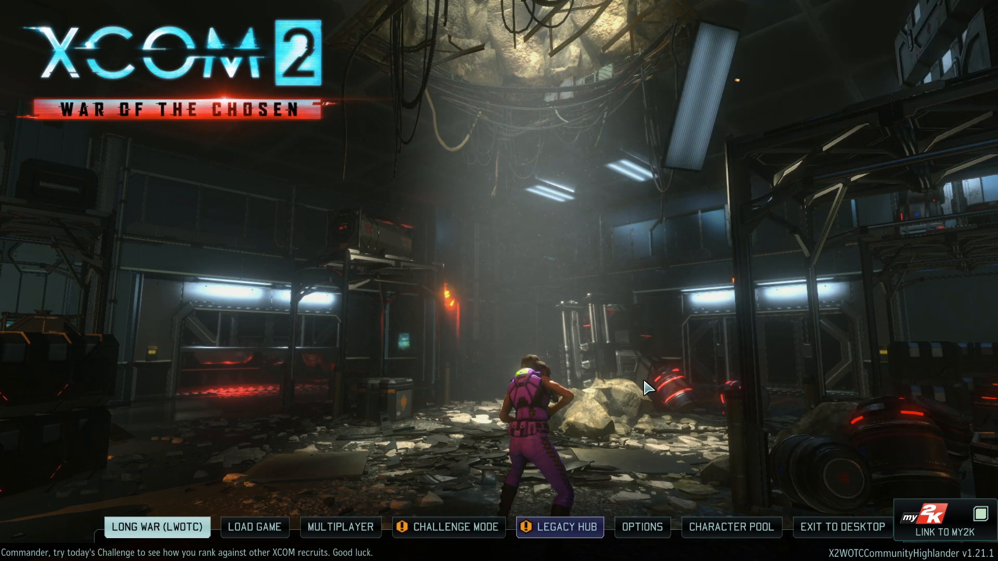
click(643, 525)
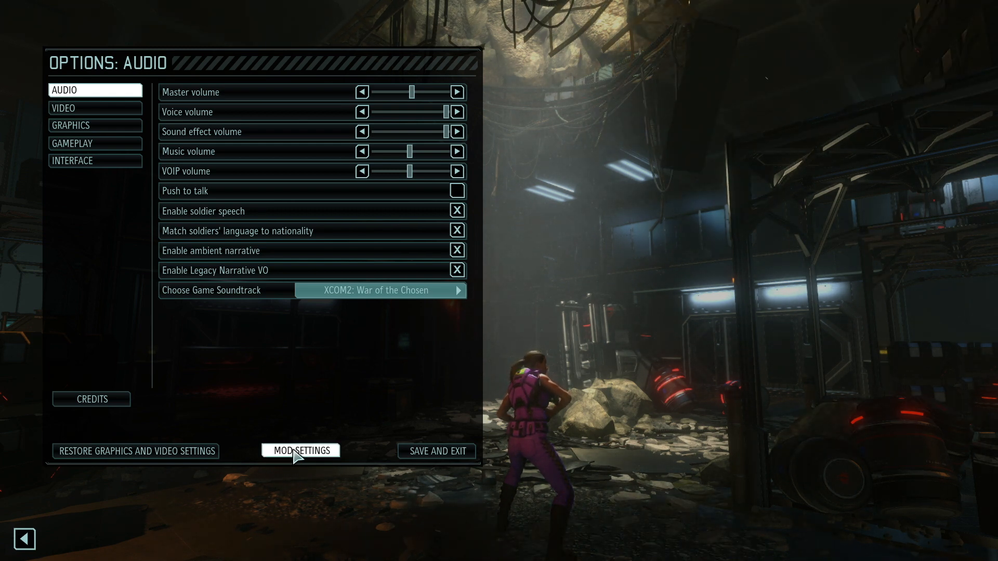
click(293, 450)
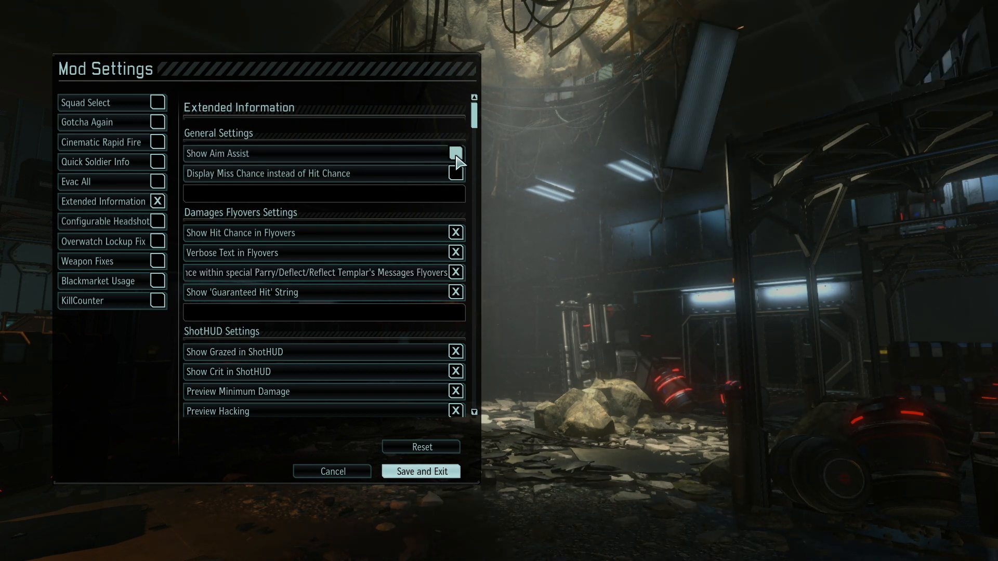
click(457, 159)
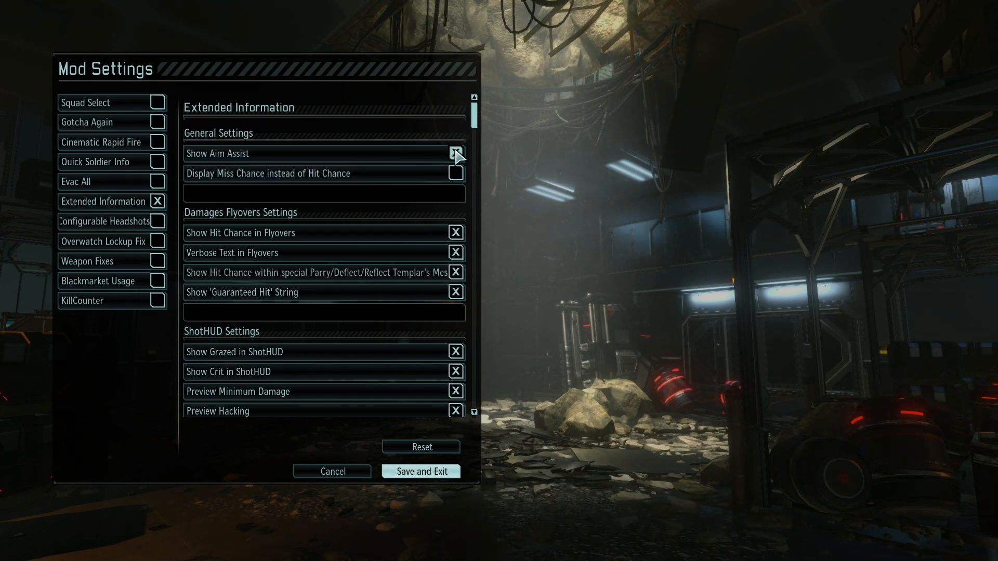
Disable Show Aim Assist in the Extended Information mod settings, save the mod settings, and exit the game options.
click(457, 155)
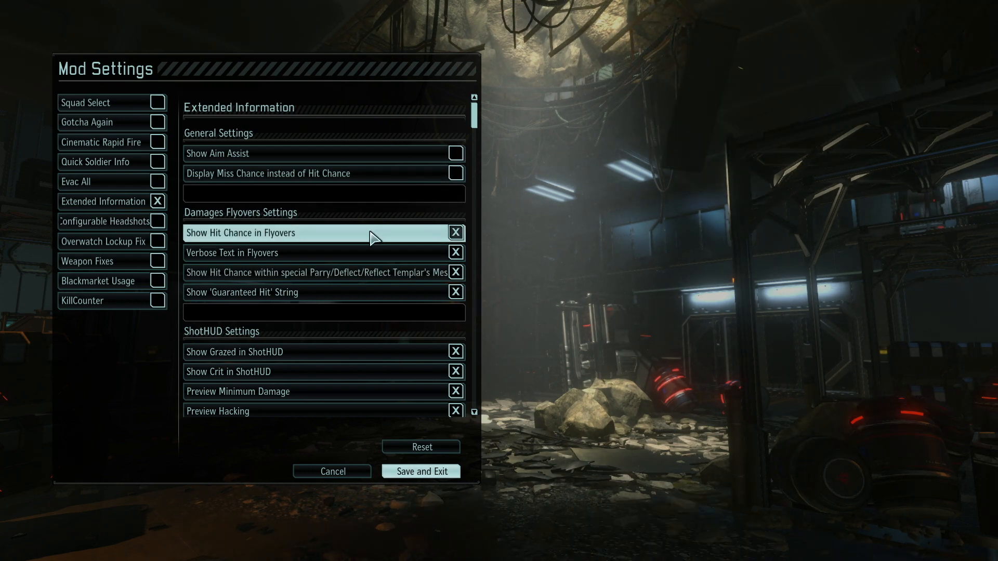
scroll(371, 232, down, 3)
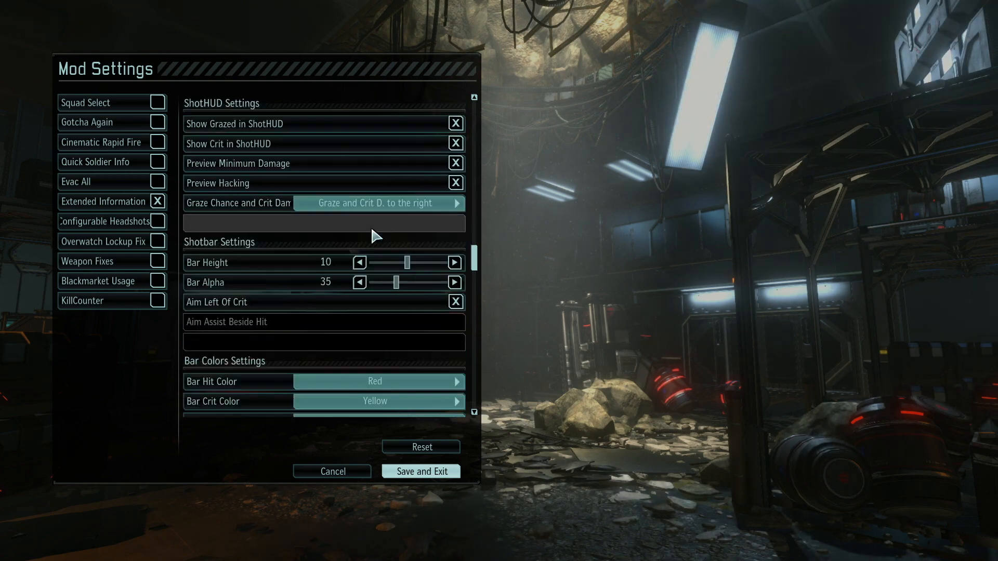
scroll(372, 230, down, 5)
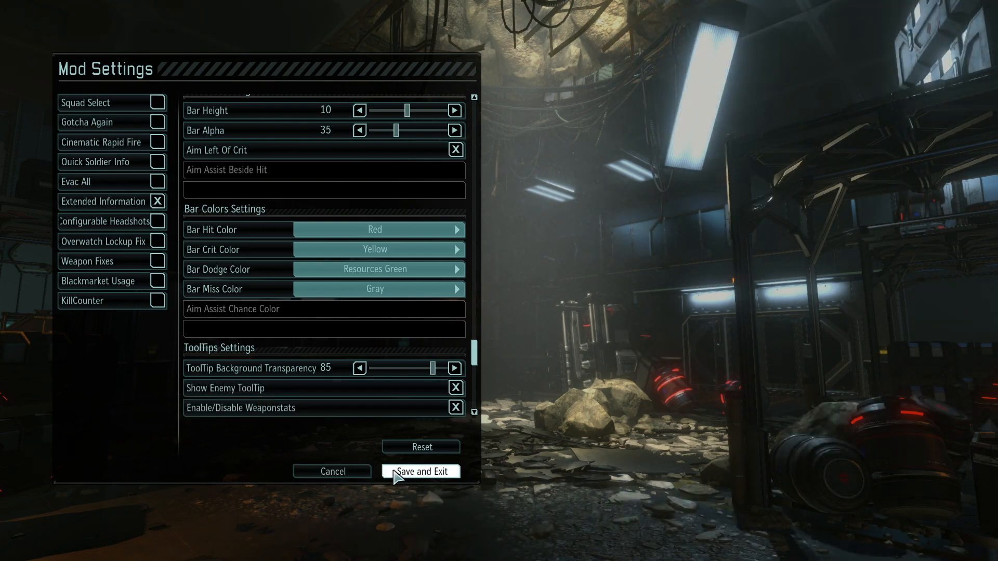
click(410, 471)
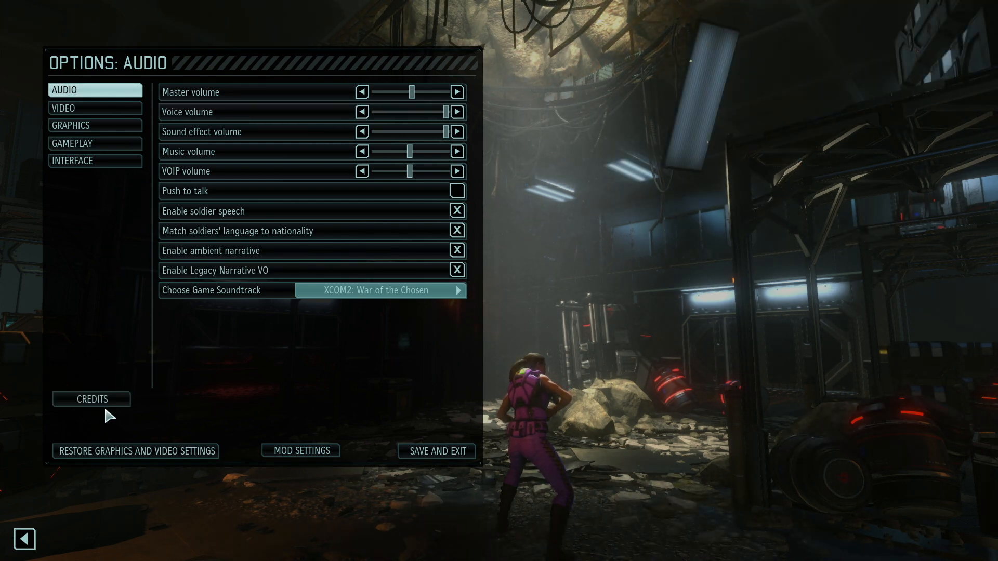
click(413, 458)
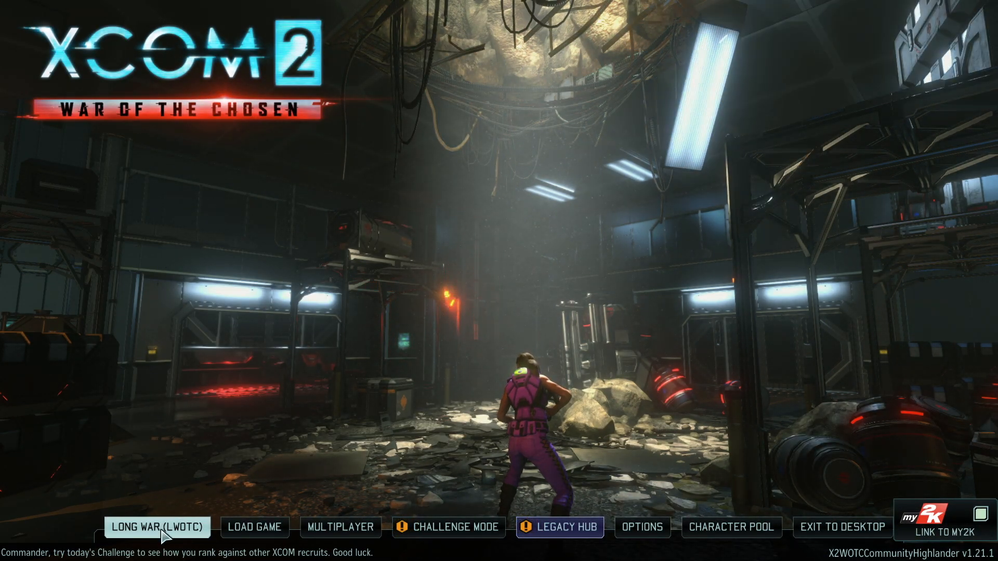
Set up a new Long War campaign on Veteran with Reduce Beginner VO and The Chosen enabled, without Ironman.
click(165, 531)
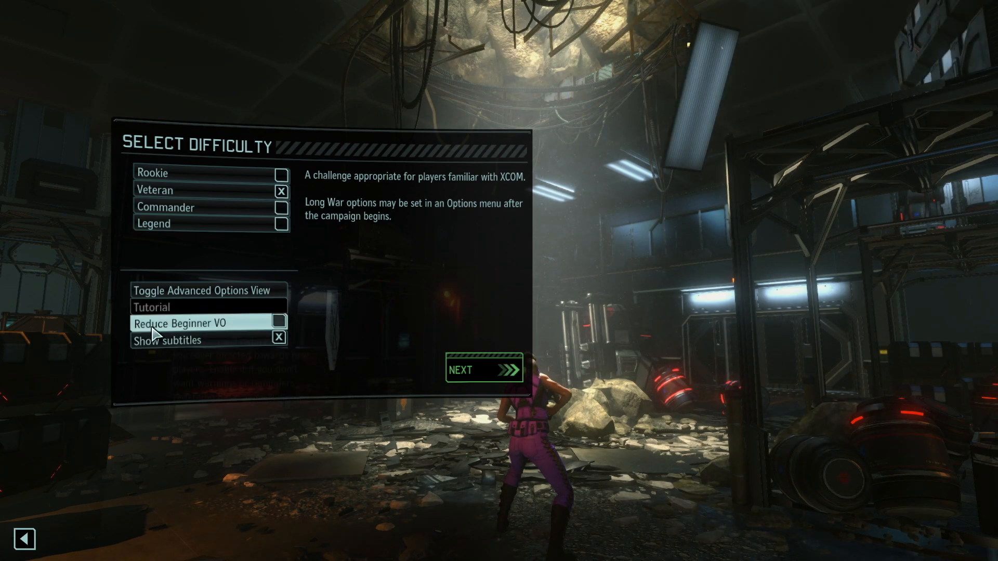
click(279, 322)
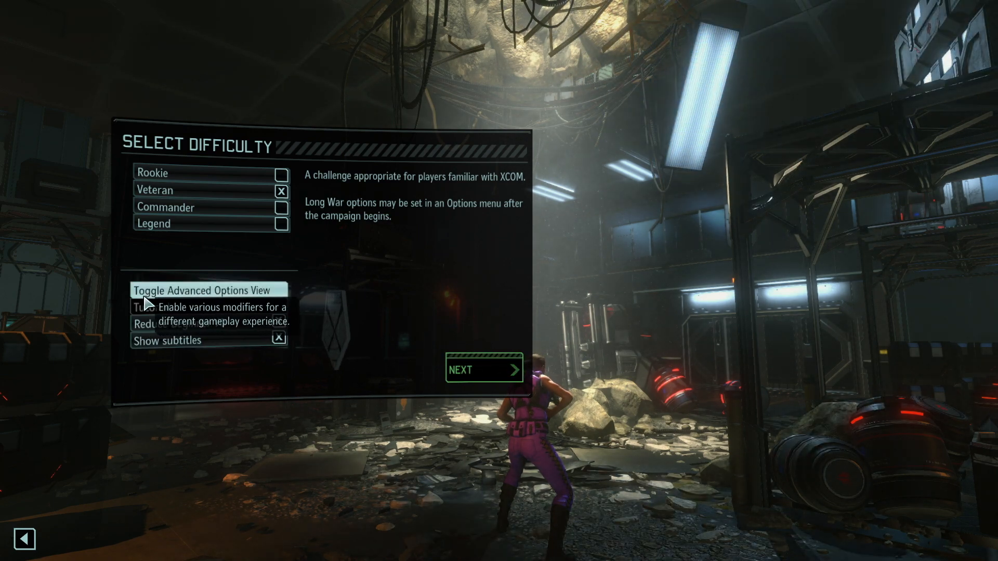
click(244, 292)
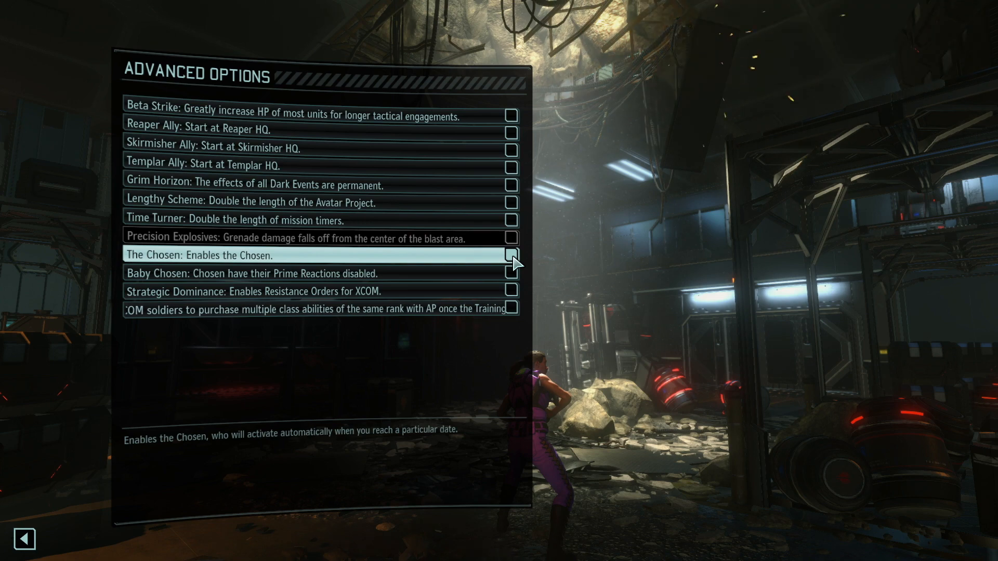
click(511, 255)
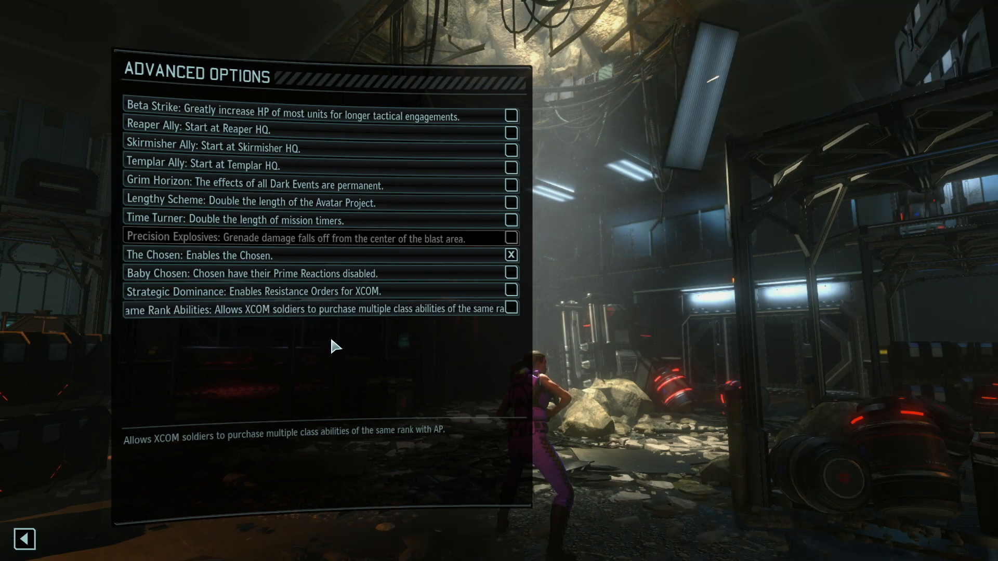
click(26, 541)
click(460, 373)
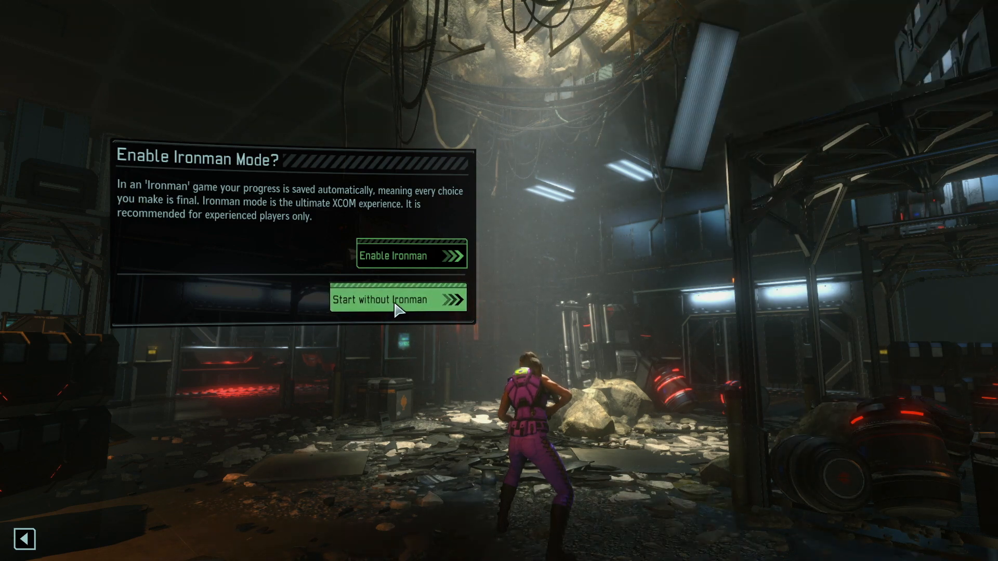
click(397, 307)
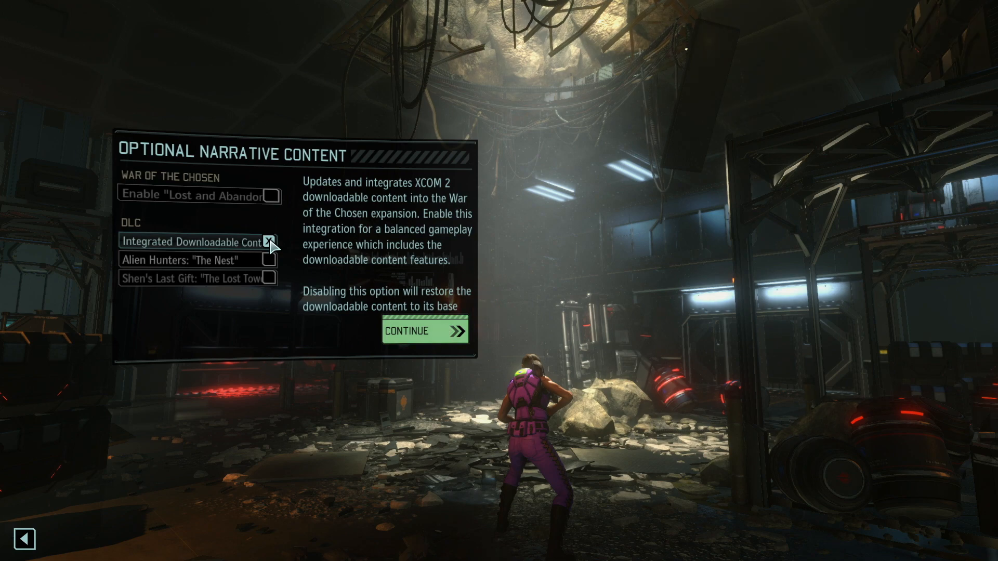
Disable Integrated Downloadable Content and enable the Alien Hunters "The Nest" and Shen's Last Gift "The Lost Towers" missions.
click(269, 242)
click(269, 260)
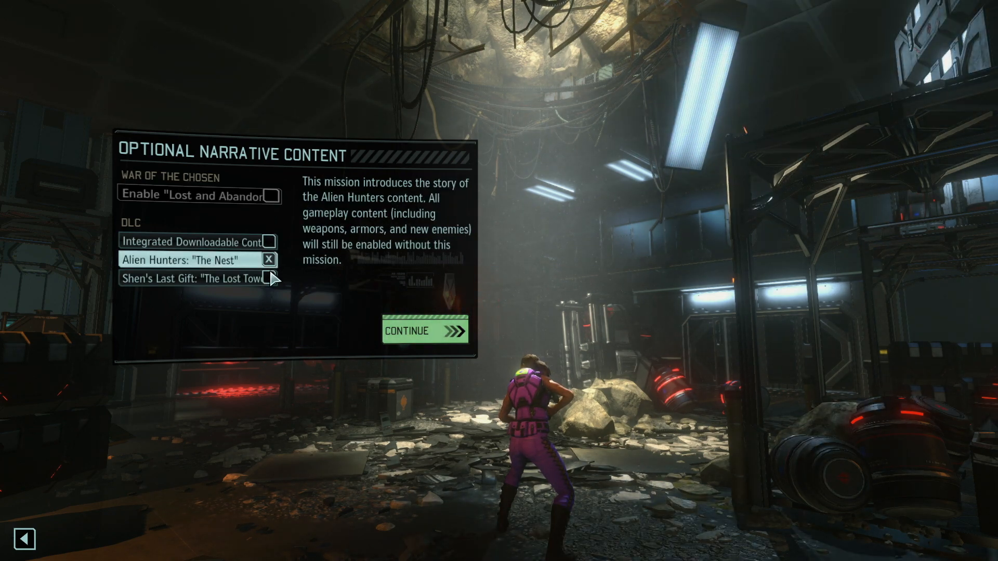
click(268, 278)
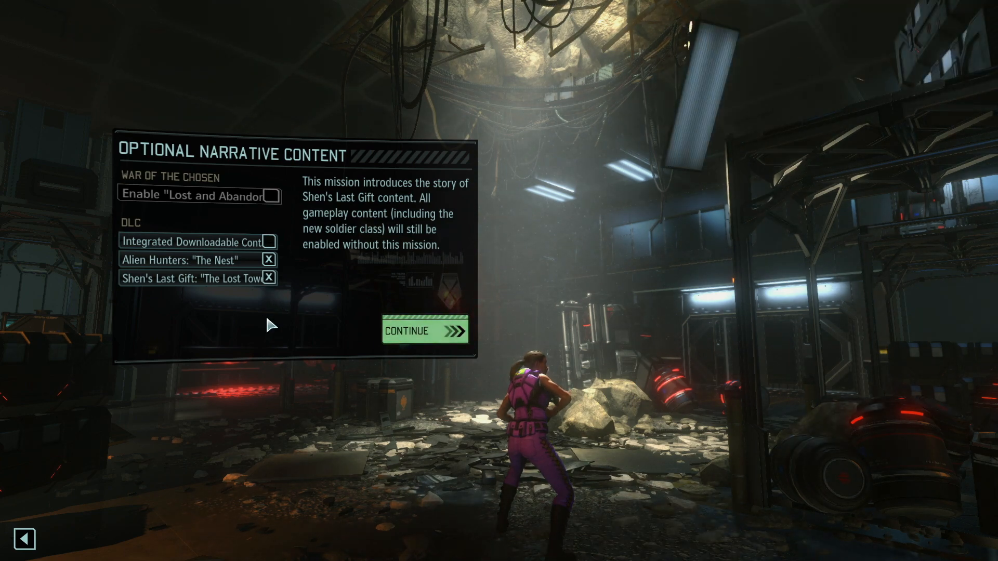
Turn off "The Lost Towers" and "The Nest", enable Integrated Downloadable Content, and continue into the campaign.
click(269, 279)
click(268, 260)
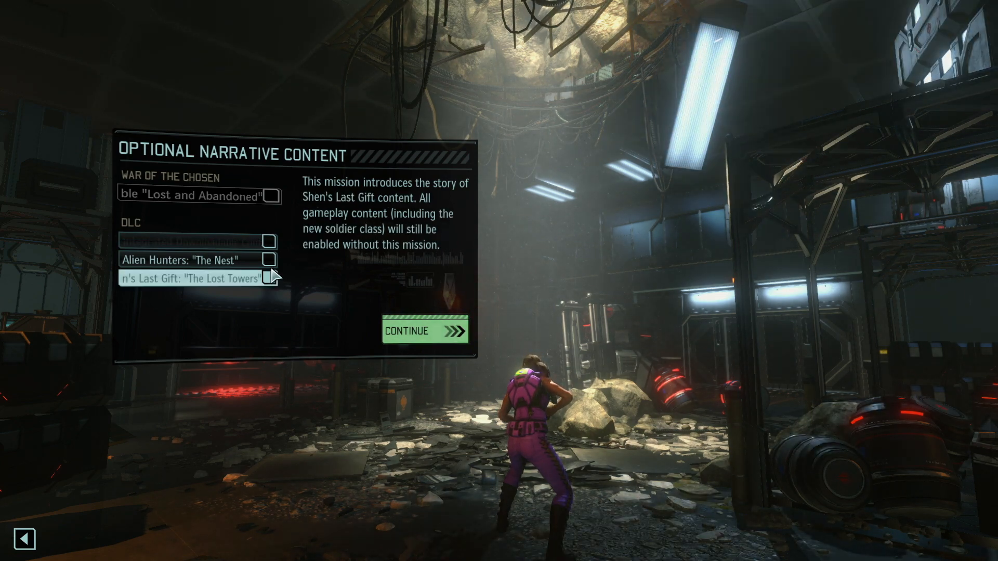
click(268, 242)
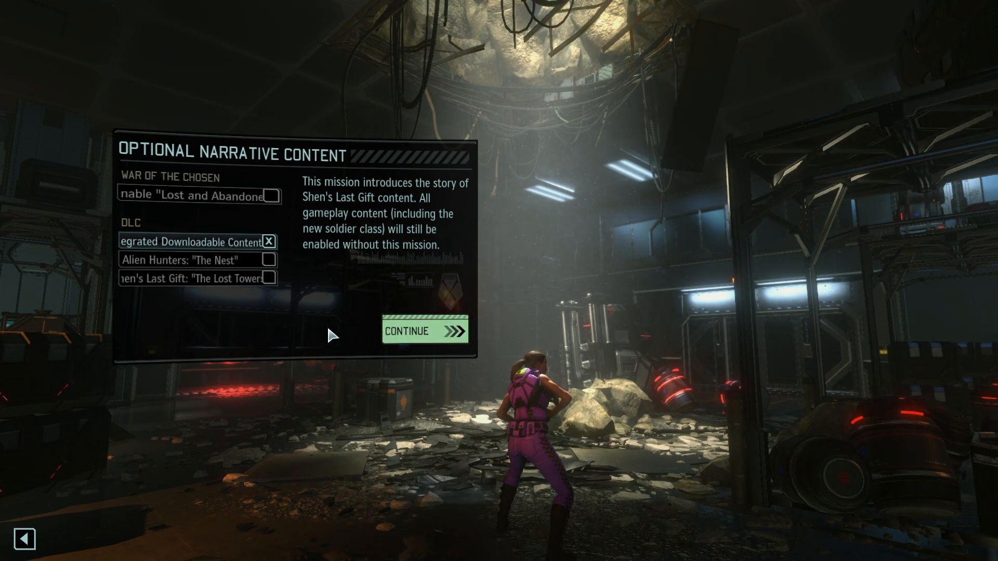
click(410, 337)
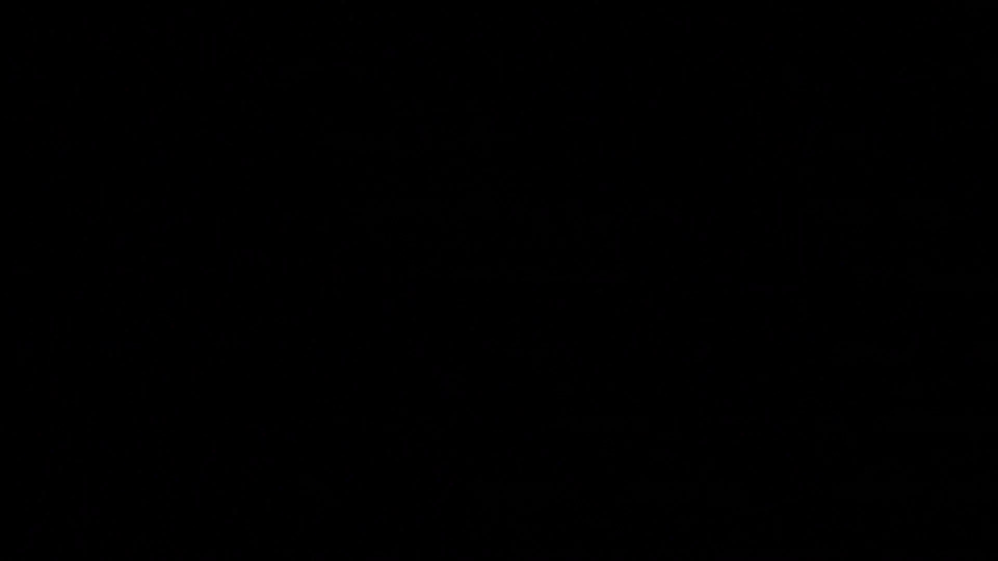